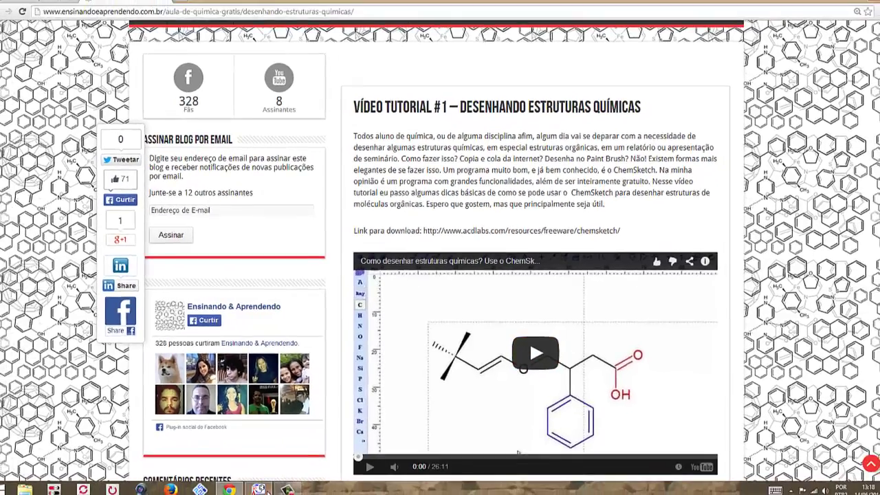
# - Switch to ACD/ChemSketch and draw a ten-carbon zigzag chain bond by bond across the upper part of the page
pyautogui.click(260, 489)
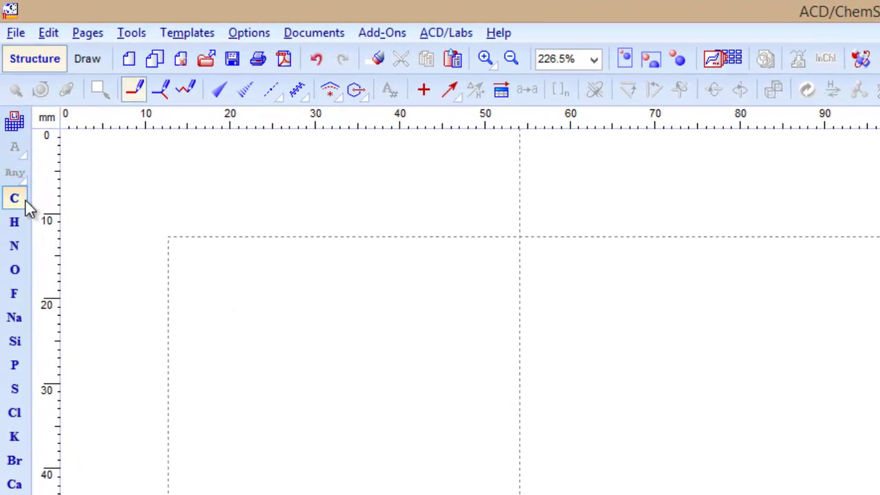
pyautogui.click(200, 284)
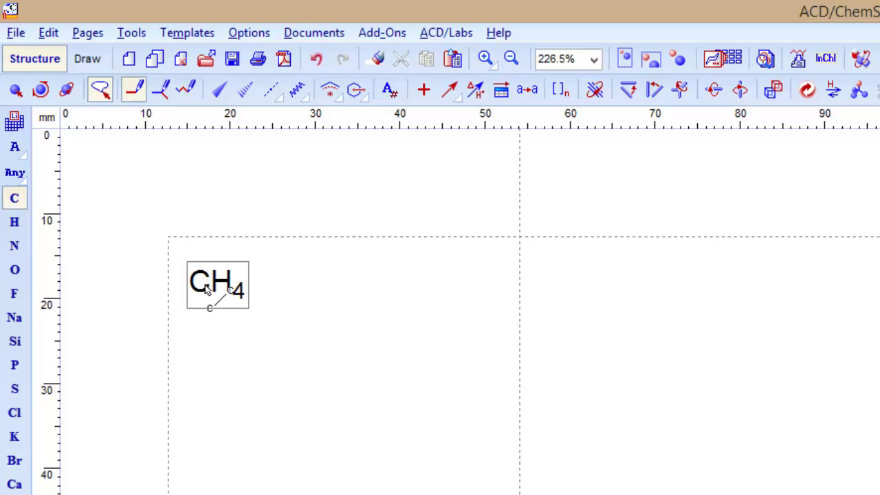
pyautogui.moveTo(206, 286); pyautogui.dragTo(276, 247)
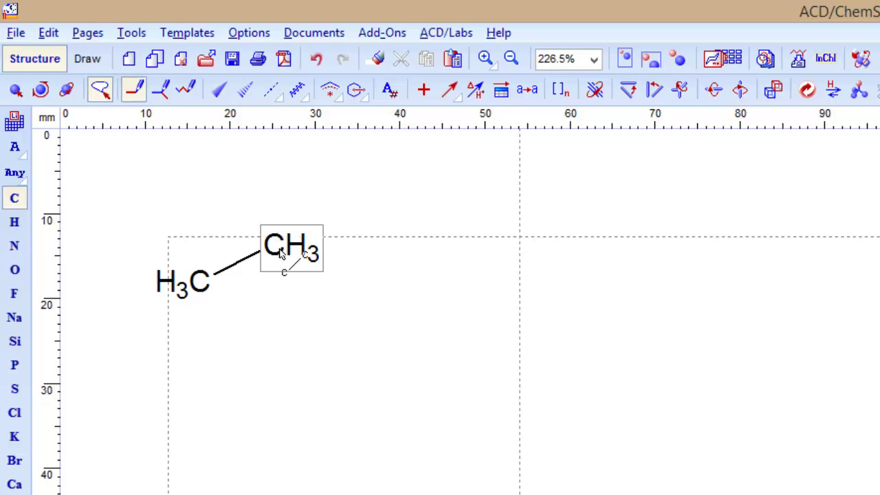
pyautogui.moveTo(279, 253)
pyautogui.mouseDown()
pyautogui.moveTo(340, 308)
pyautogui.moveTo(439, 278)
pyautogui.moveTo(491, 334)
pyautogui.moveTo(573, 295)
pyautogui.moveTo(644, 330)
pyautogui.moveTo(715, 296)
pyautogui.moveTo(772, 346)
pyautogui.moveTo(827, 290)
pyautogui.mouseUp()
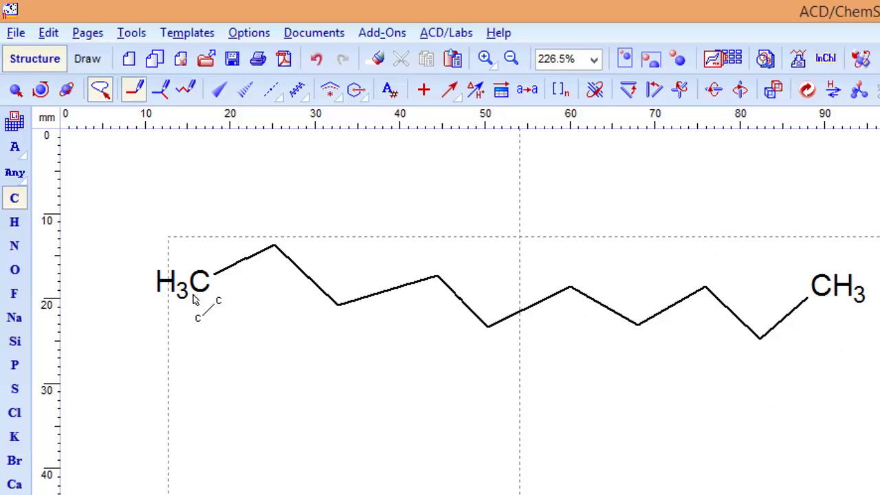
# - Clean the hand-drawn carbon chain so that its bond lengths and angles are regular, leaving it deselected
pyautogui.click(15, 89)
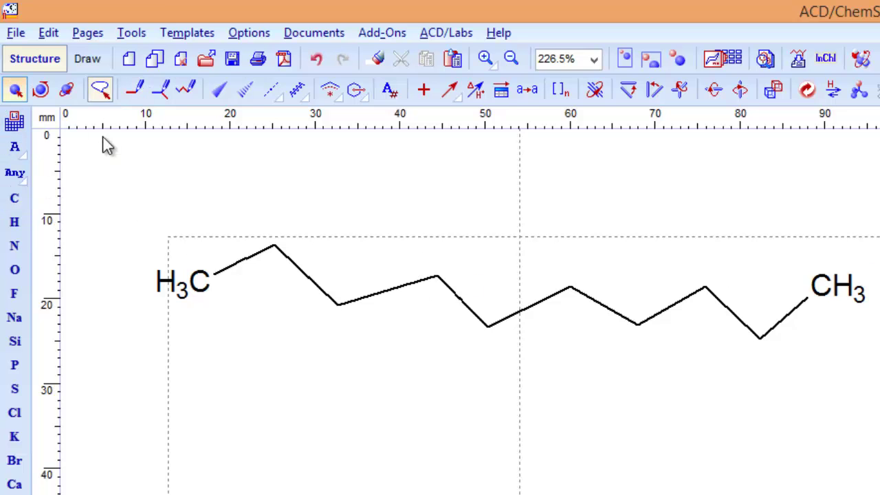
pyautogui.moveTo(231, 186)
pyautogui.mouseDown()
pyautogui.moveTo(251, 402)
pyautogui.moveTo(766, 337)
pyautogui.moveTo(879, 237)
pyautogui.mouseUp()
pyautogui.click(807, 89)
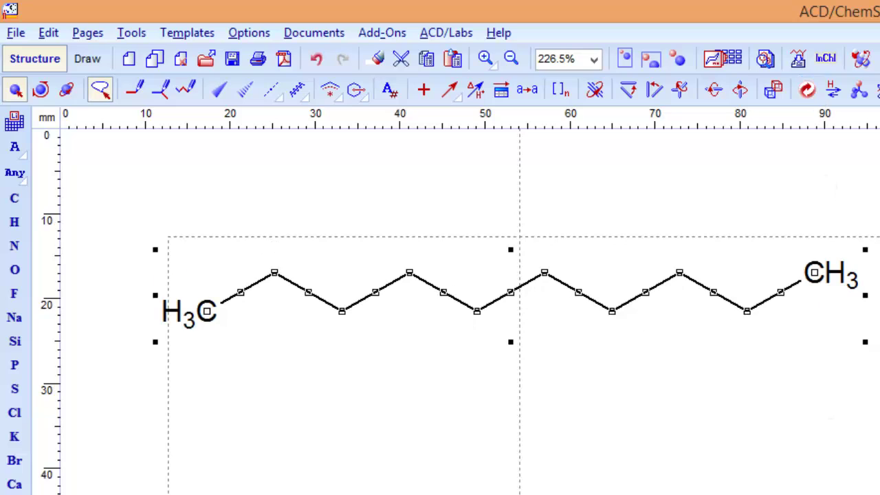
pyautogui.press('Escape')
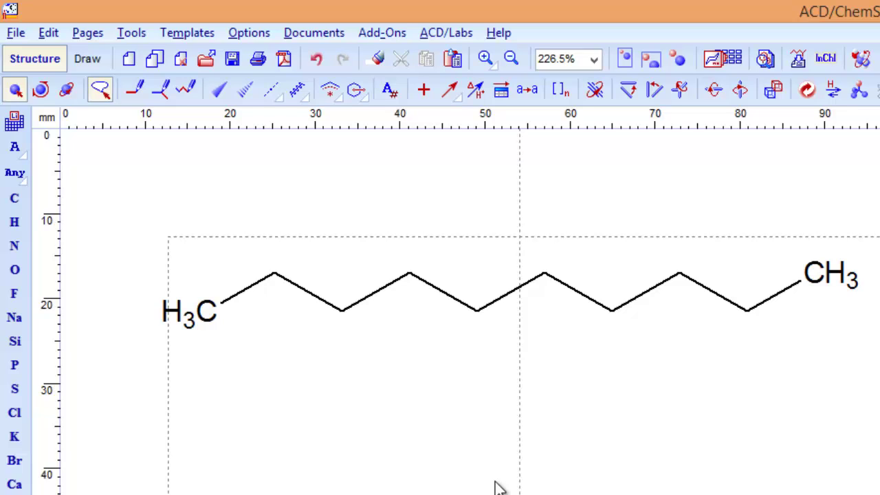
# - Draw a second ten-carbon chain below the first one with the carbon chain drawing tool
pyautogui.click(191, 96)
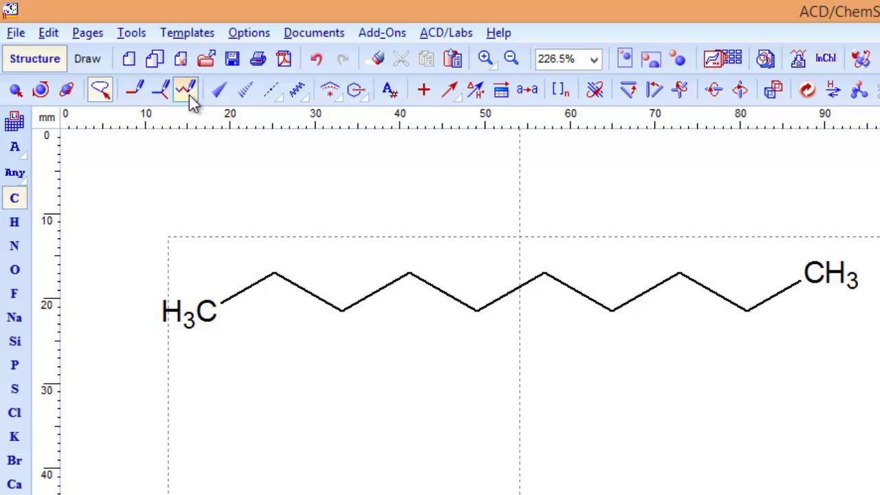
pyautogui.click(183, 402)
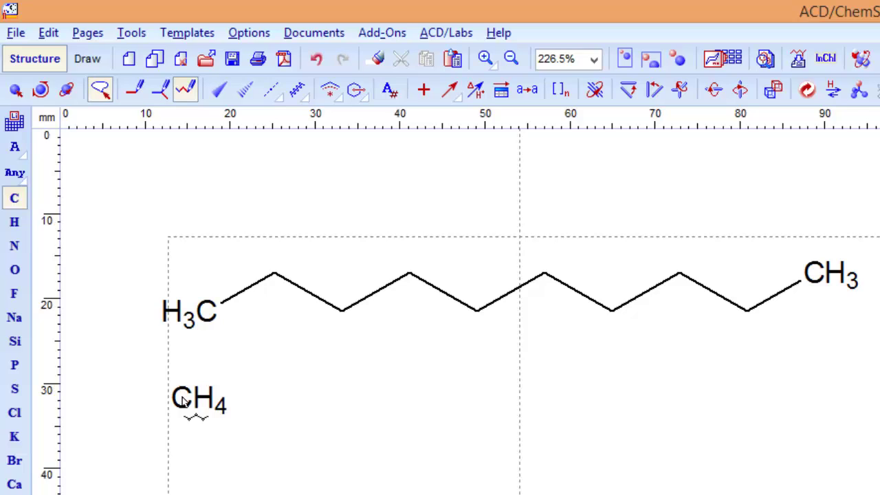
pyautogui.moveTo(183, 403)
pyautogui.mouseDown()
pyautogui.moveTo(729, 392)
pyautogui.moveTo(609, 392)
pyautogui.mouseUp()
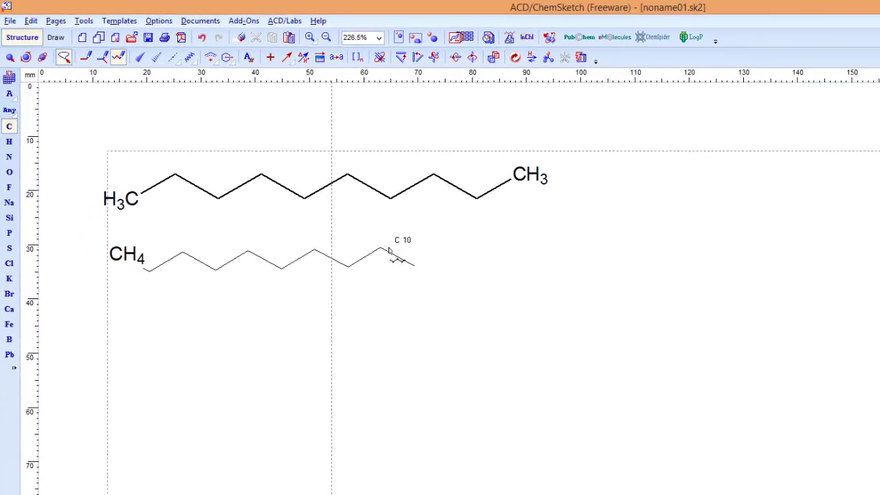
pyautogui.moveTo(296, 192)
pyautogui.mouseDown()
pyautogui.moveTo(855, 189)
pyautogui.moveTo(285, 185)
pyautogui.mouseUp()
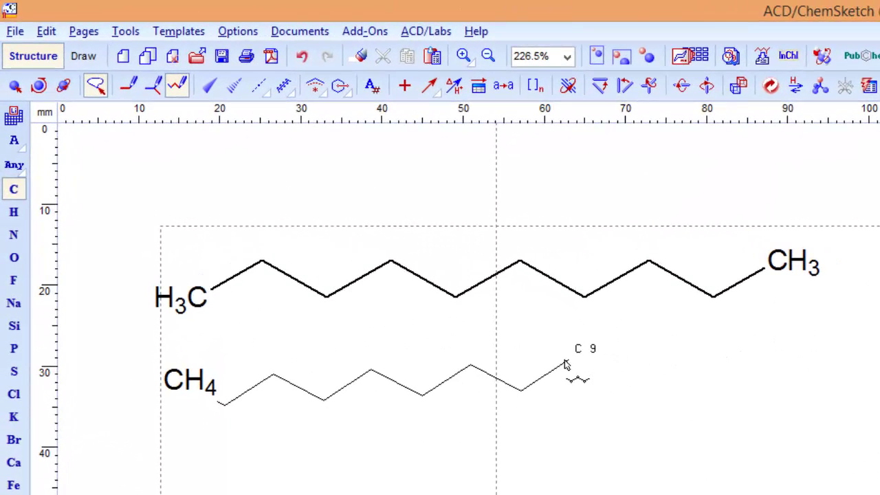
pyautogui.moveTo(565, 365); pyautogui.dragTo(589, 363)
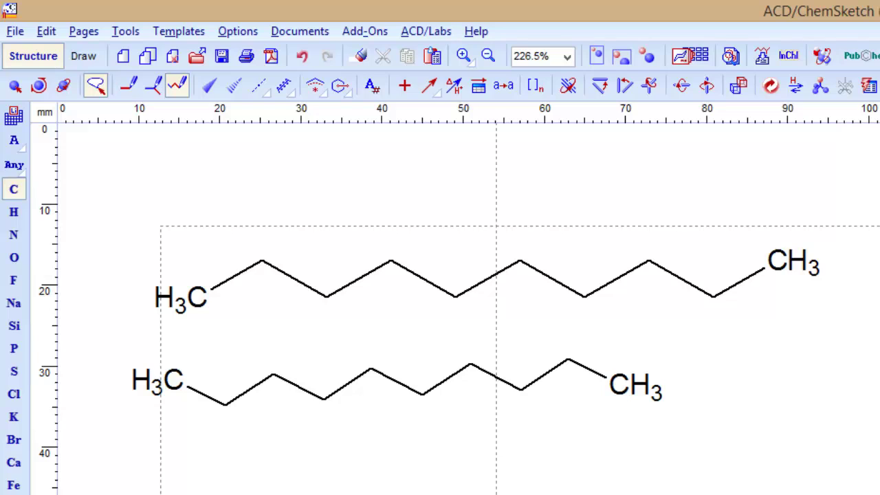
# - Delete the upper carbon chain
pyautogui.click(15, 84)
pyautogui.moveTo(141, 232)
pyautogui.mouseDown()
pyautogui.moveTo(121, 281)
pyautogui.moveTo(235, 358)
pyautogui.moveTo(483, 321)
pyautogui.moveTo(860, 342)
pyautogui.moveTo(848, 183)
pyautogui.moveTo(835, 177)
pyautogui.mouseUp()
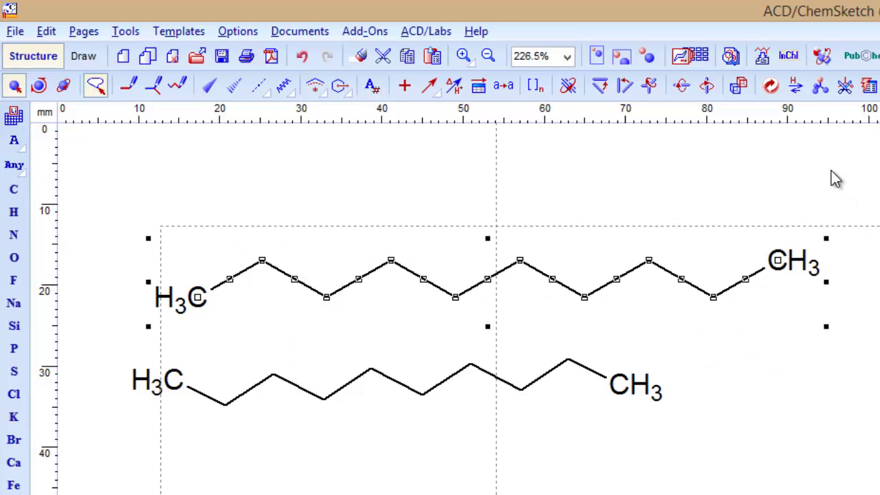
pyautogui.press('Delete')
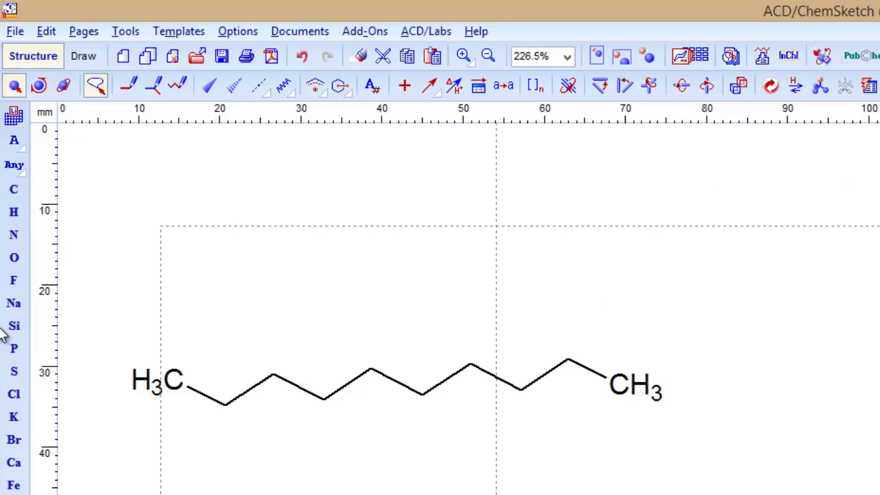
# - Move the remaining carbon chain up by about 10 mm and deselect it
pyautogui.moveTo(155, 303)
pyautogui.mouseDown()
pyautogui.moveTo(239, 493)
pyautogui.moveTo(825, 384)
pyautogui.mouseUp()
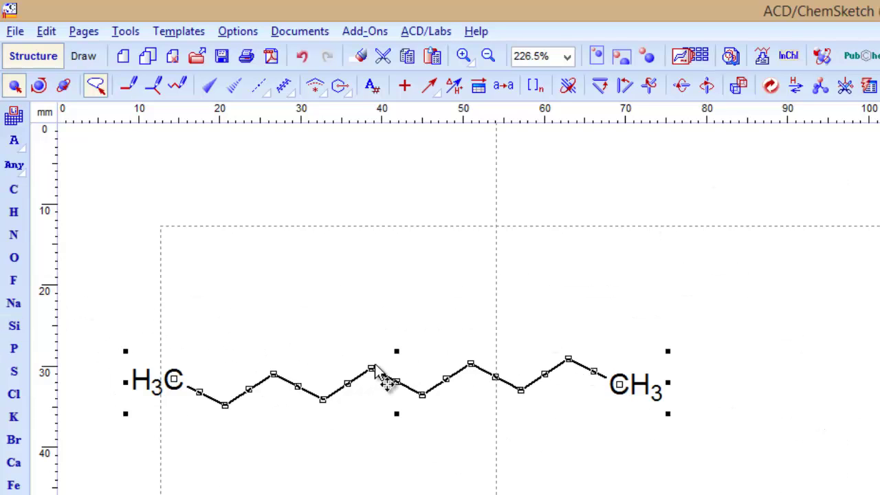
pyautogui.moveTo(370, 373); pyautogui.dragTo(369, 287)
pyautogui.click(396, 437)
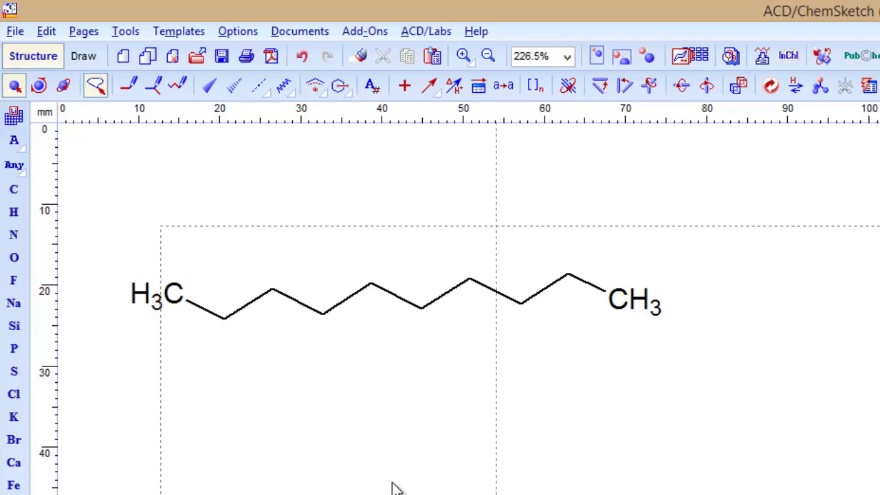
# - Attach an OH group below the third carbon from the chain's right end
pyautogui.click(13, 257)
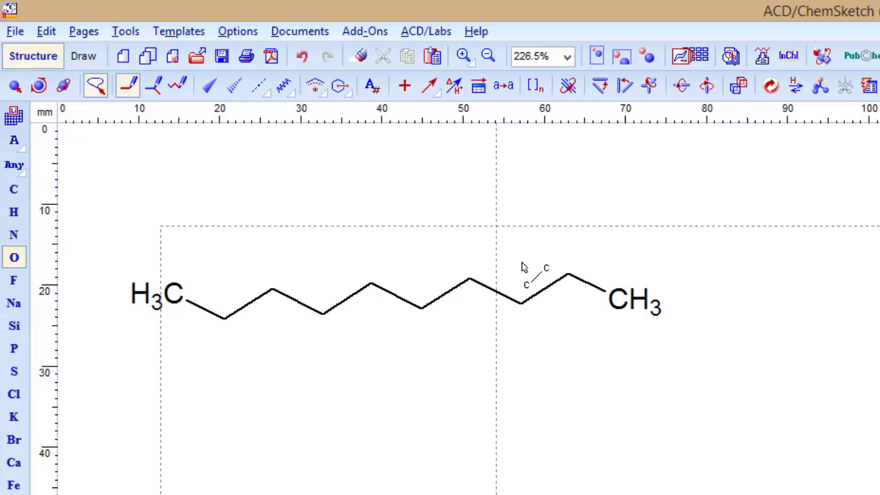
pyautogui.click(527, 352)
pyautogui.moveTo(523, 347); pyautogui.dragTo(522, 304)
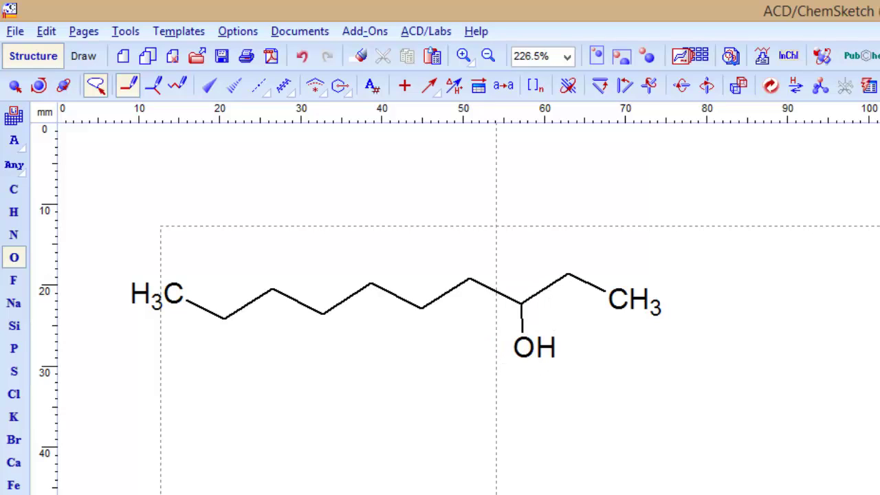
# - Attach a benzene ring to the fourth carbon and a fluorine to the second carbon from the chain's left end
pyautogui.click(876, 117)
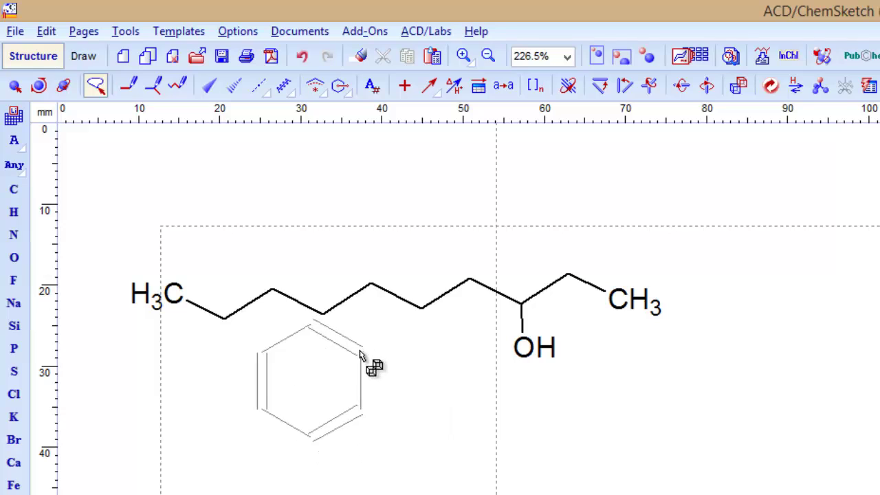
pyautogui.click(324, 315)
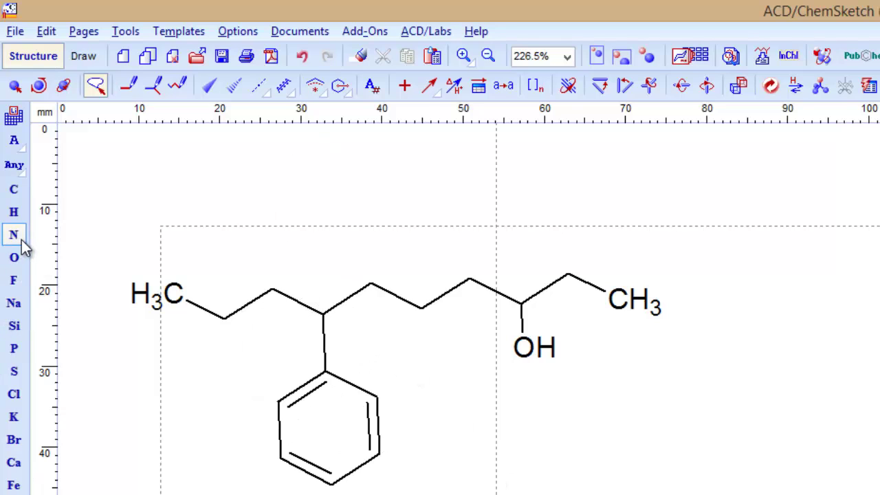
pyautogui.click(14, 280)
pyautogui.moveTo(210, 357); pyautogui.dragTo(224, 319)
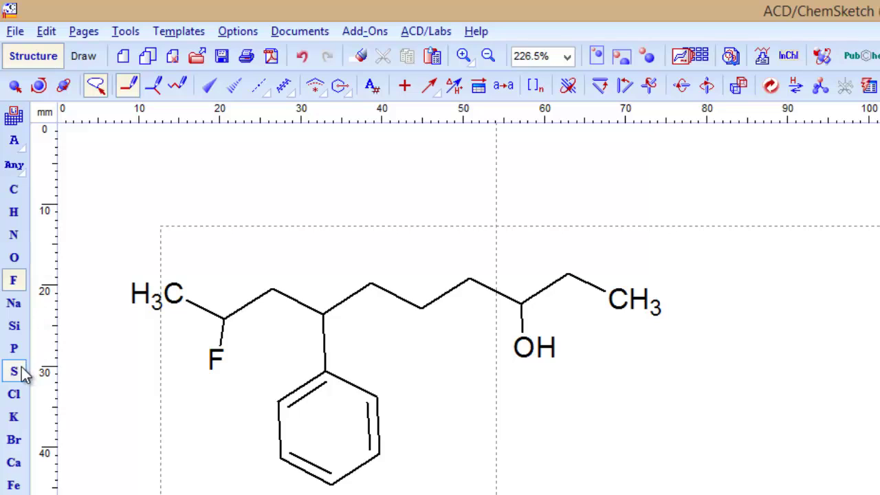
# - Attach two chlorine atoms, one below and one above the sixth carbon from the chain's left end
pyautogui.click(14, 393)
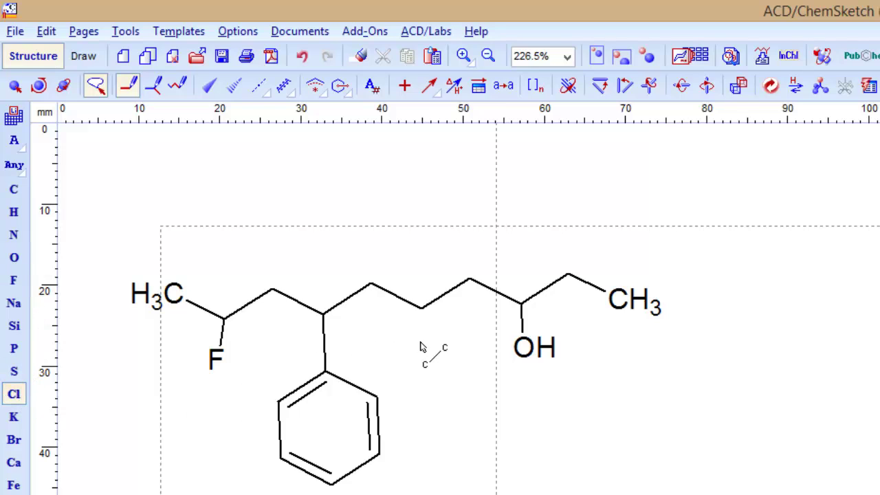
pyautogui.moveTo(422, 342); pyautogui.dragTo(426, 312)
pyautogui.moveTo(430, 264); pyautogui.dragTo(422, 308)
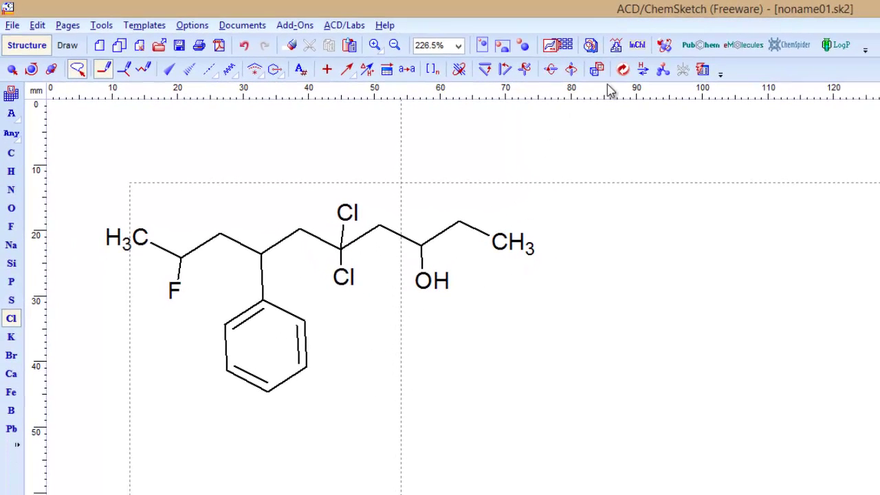
# - Clean the structure's geometry and move the whole molecule slightly up and to the left
pyautogui.click(623, 70)
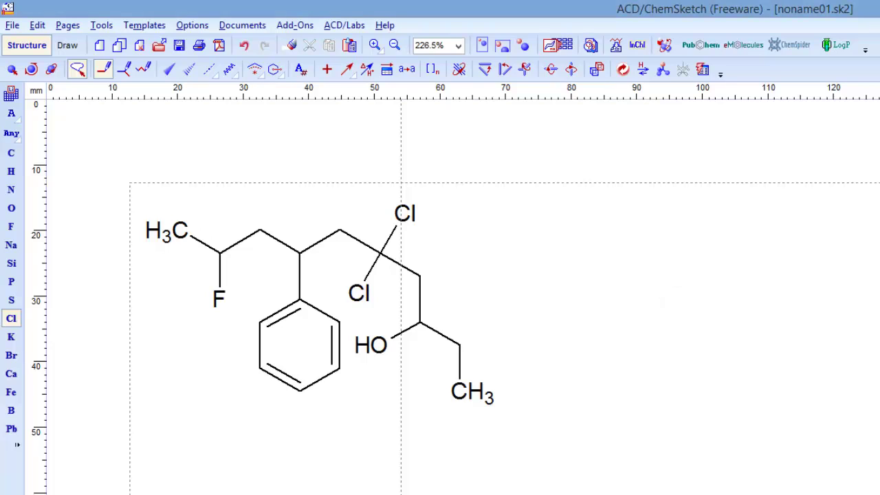
pyautogui.click(12, 69)
pyautogui.click(340, 385)
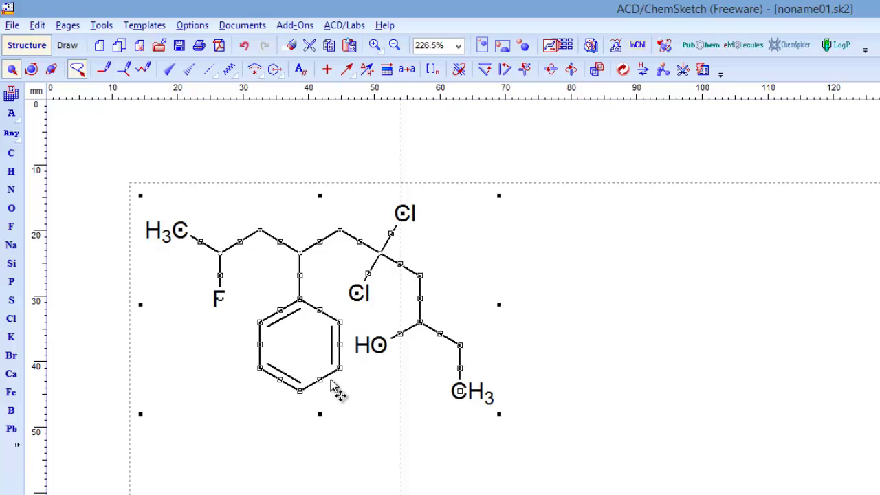
pyautogui.moveTo(343, 382); pyautogui.dragTo(303, 359)
pyautogui.click(313, 459)
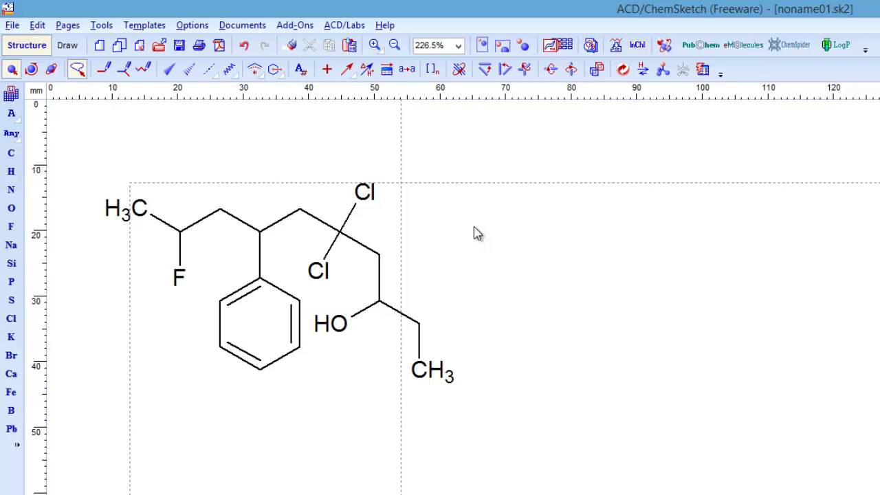
# - Generate the stereo descriptors for the molecule to mark its stereocenters
pyautogui.click(102, 25)
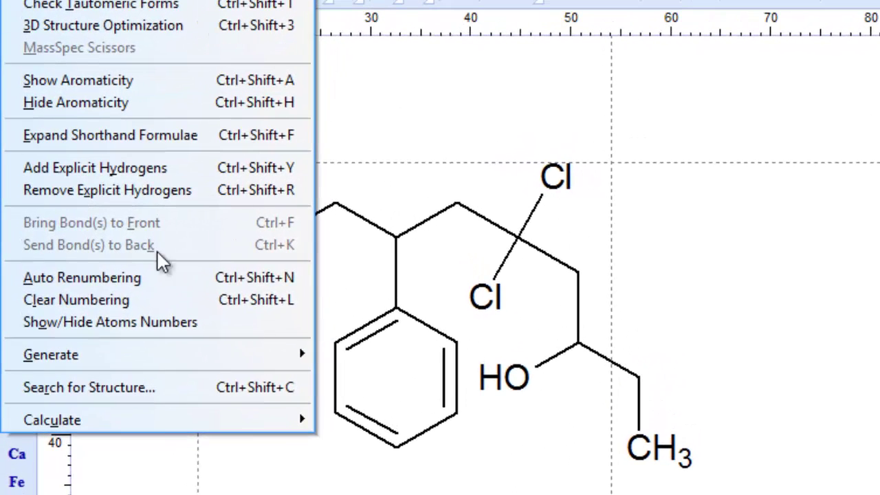
pyautogui.moveTo(98, 316)
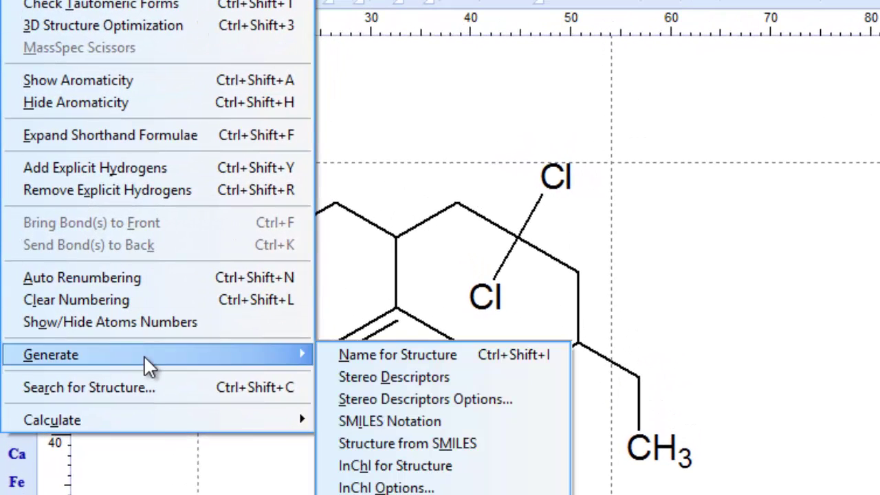
pyautogui.click(397, 378)
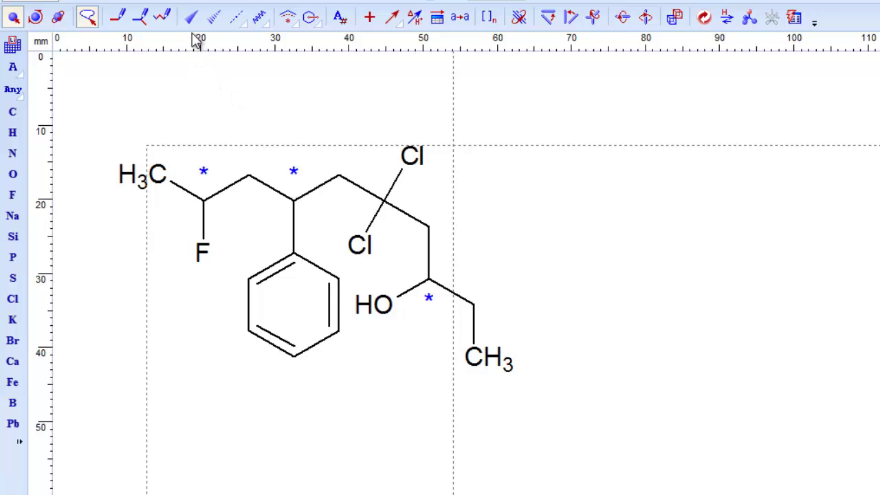
# - Change the fluorine and hydroxyl bonds to solid wedges and the bond to the benzene ring to a hashed wedge
pyautogui.click(192, 21)
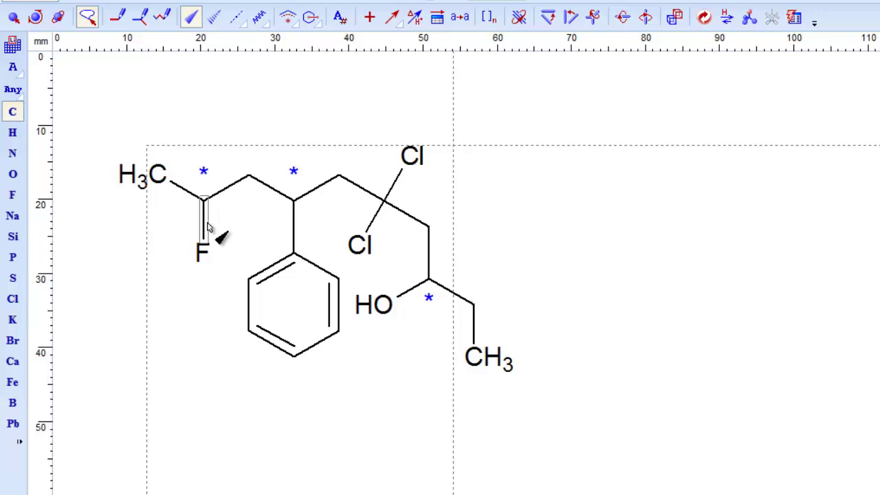
pyautogui.click(205, 220)
pyautogui.click(209, 21)
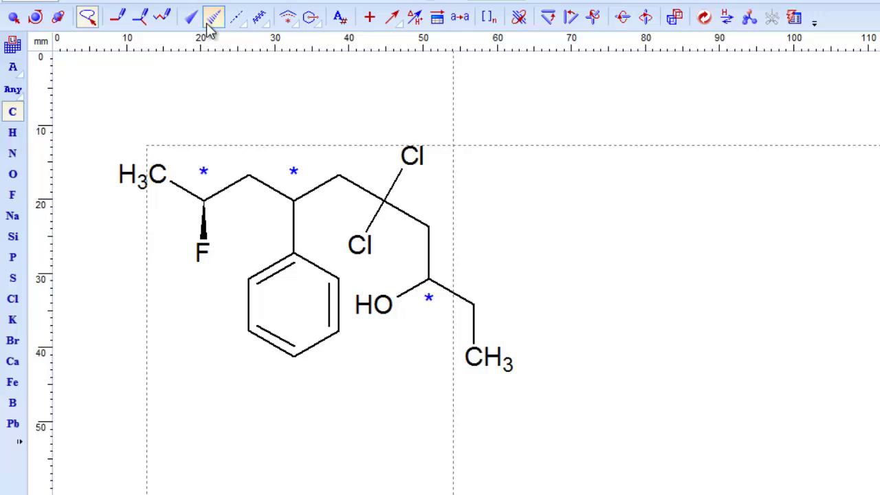
pyautogui.click(296, 229)
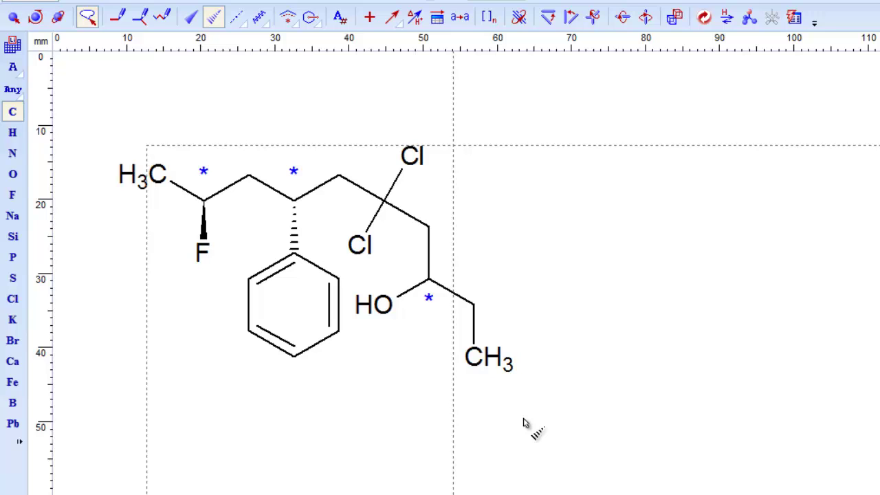
pyautogui.click(192, 25)
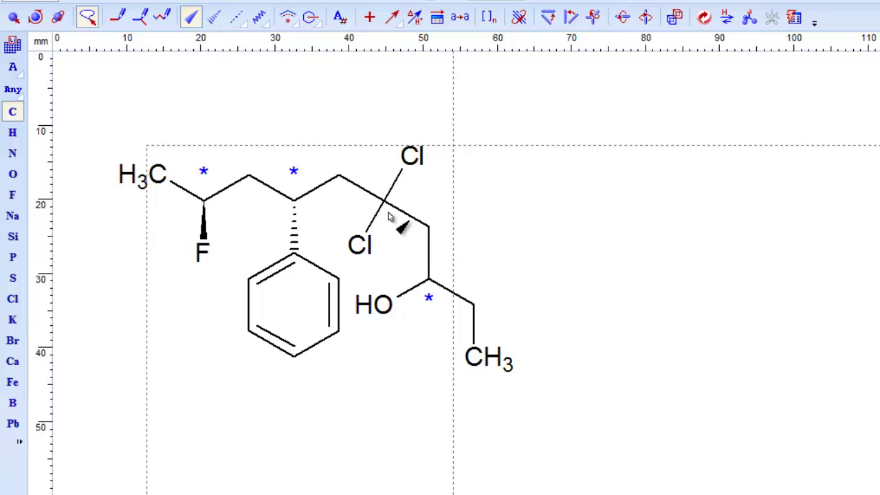
pyautogui.click(413, 294)
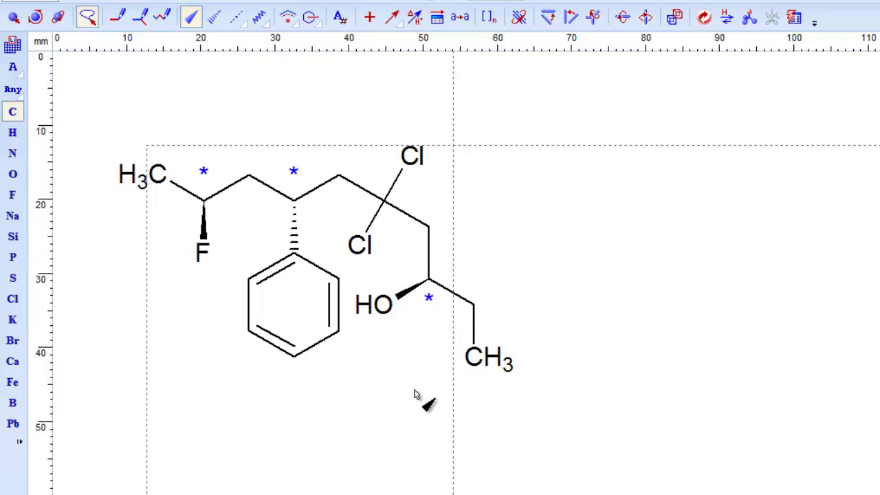
# - Delete the three asterisks marking the chiral carbons
pyautogui.click(14, 17)
pyautogui.click(204, 174)
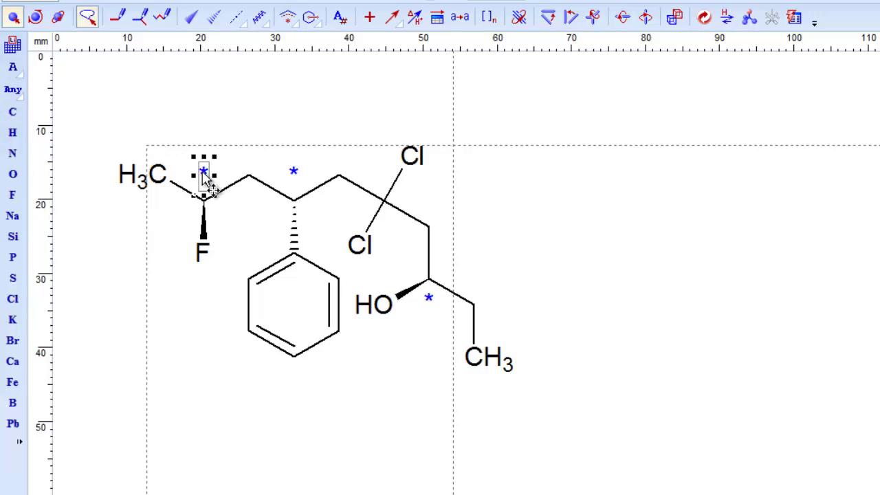
pyautogui.keyDown('shift'); pyautogui.click(294, 172); pyautogui.keyUp('shift')
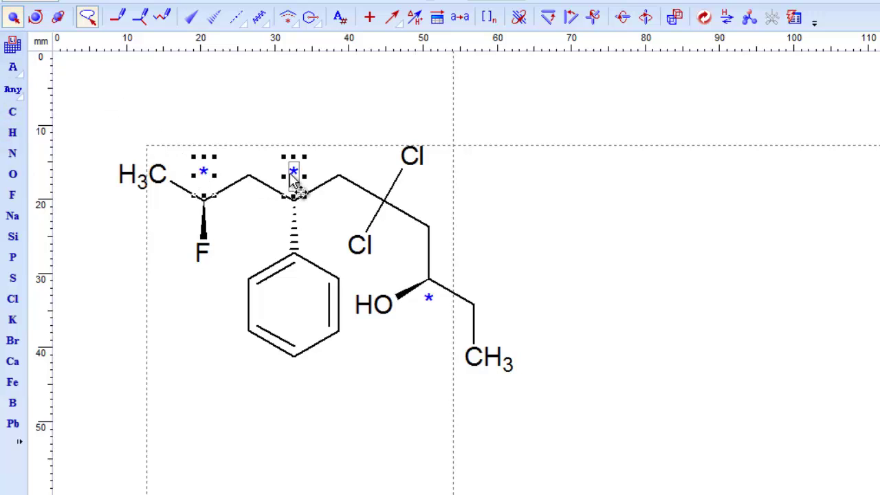
pyautogui.keyDown('shift'); pyautogui.click(428, 299); pyautogui.keyUp('shift')
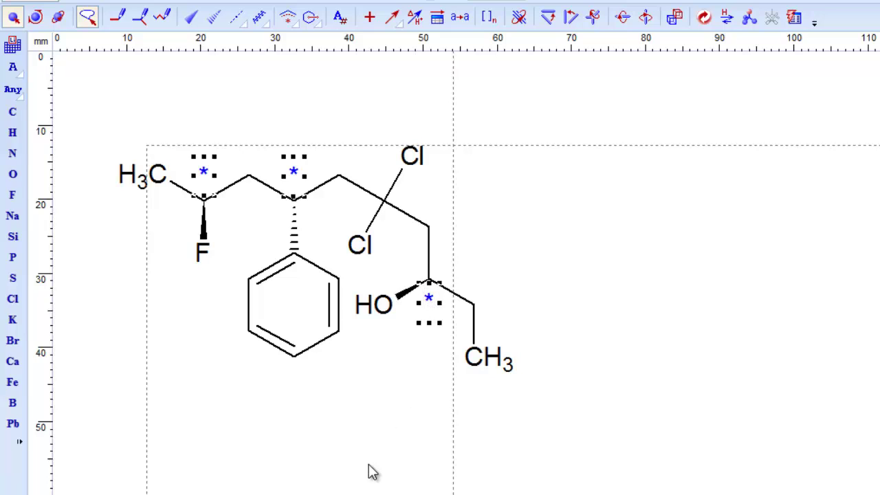
pyautogui.press('Delete')
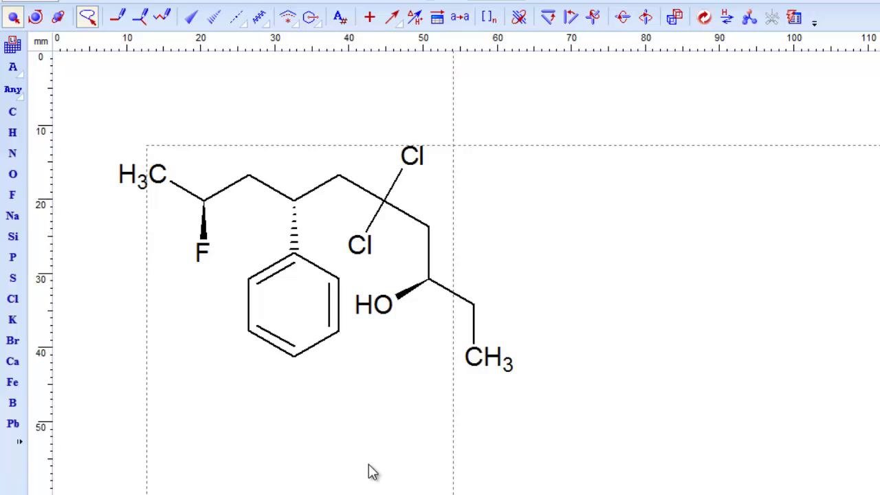
# - Generate the stereo descriptors for the molecule with its wedge bonds defined
pyautogui.click(131, 2)
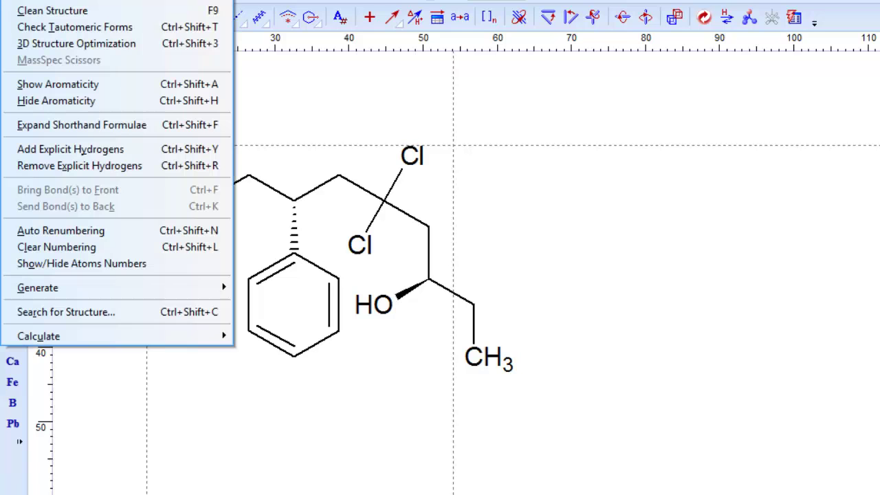
pyautogui.moveTo(122, 291)
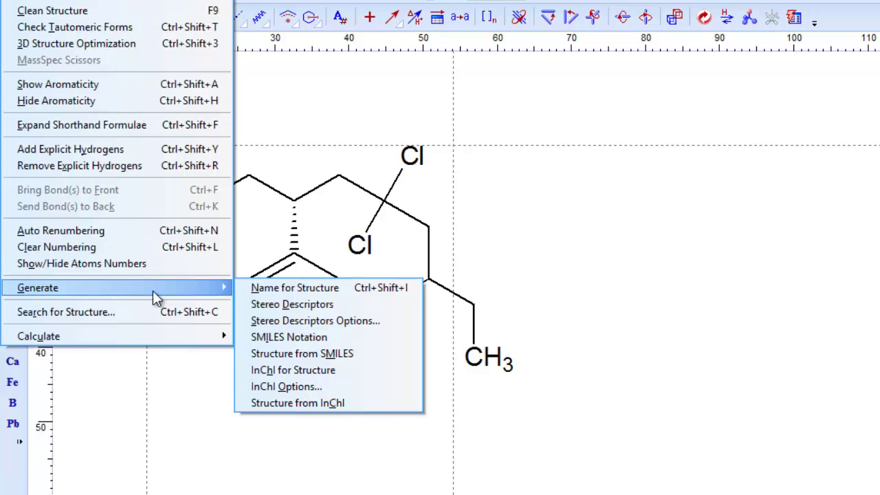
pyautogui.click(279, 305)
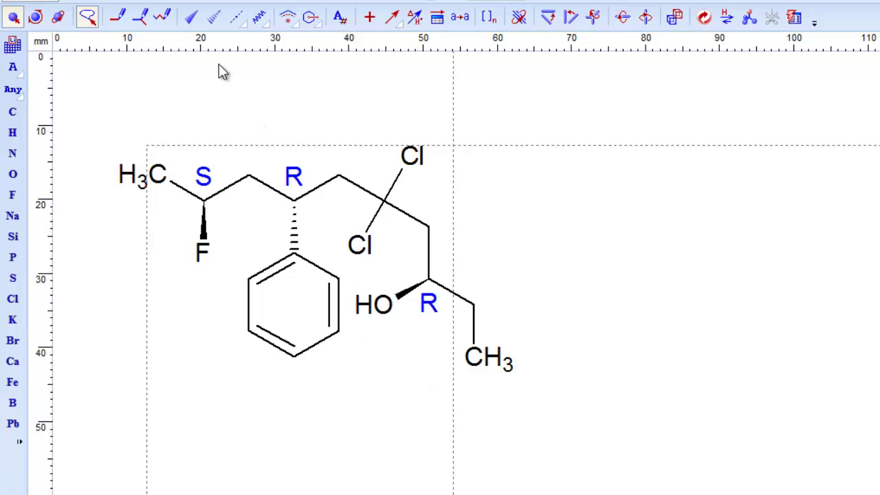
# - Change the fluorine bond to a hashed wedge and delete the three existing S and R descriptors
pyautogui.click(215, 24)
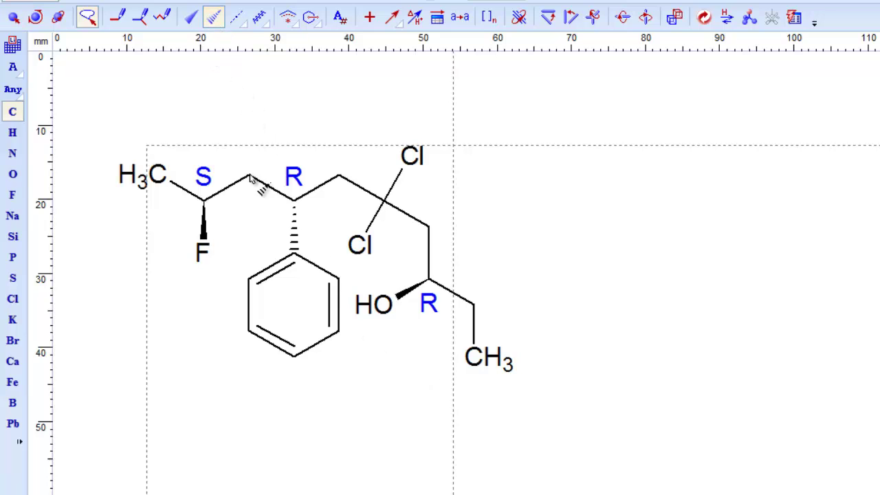
pyautogui.click(205, 226)
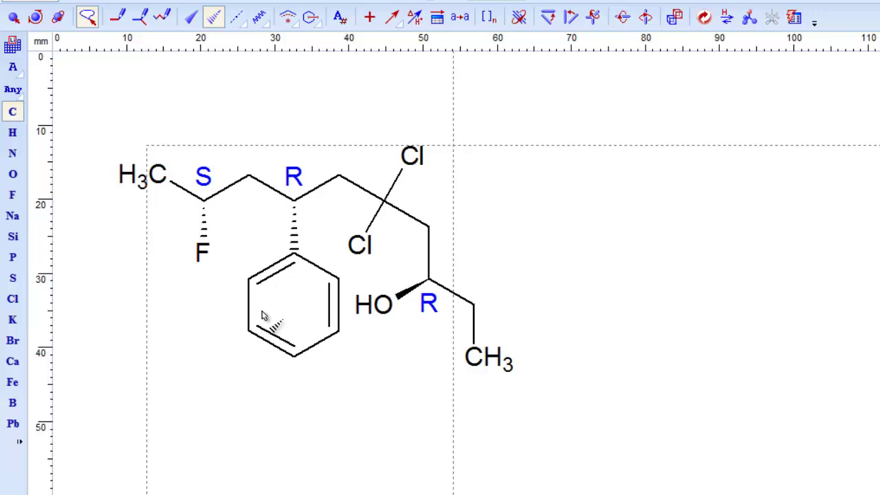
pyautogui.click(13, 19)
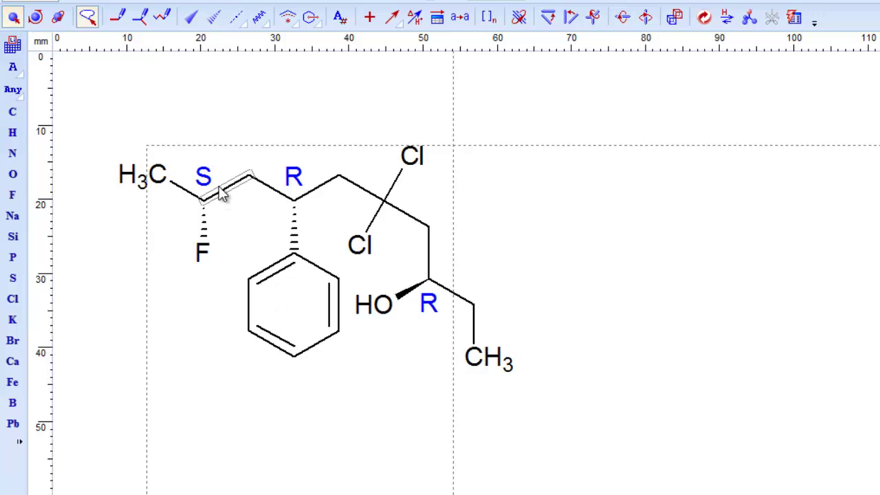
pyautogui.click(219, 190)
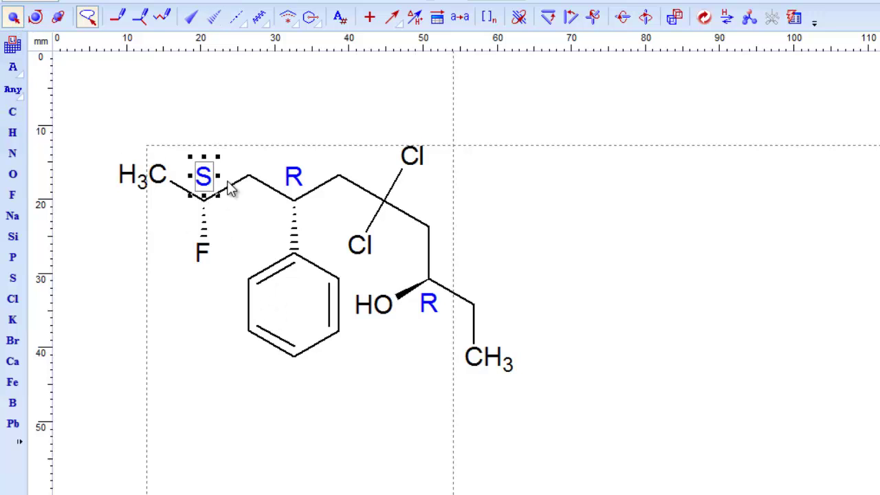
pyautogui.keyDown('shift'); pyautogui.click(297, 178); pyautogui.keyUp('shift')
pyautogui.keyDown('shift'); pyautogui.click(429, 305); pyautogui.keyUp('shift')
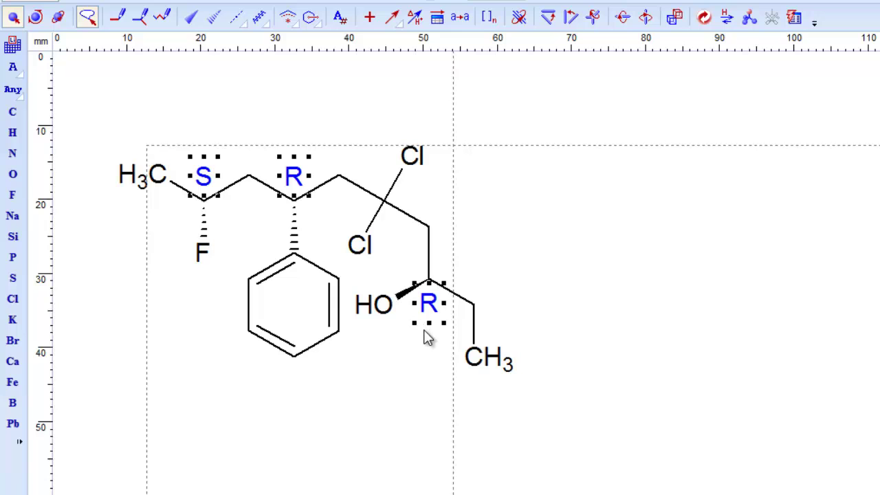
pyautogui.click(426, 337)
# - Regenerate the stereo descriptors to match the changed fluorine bond, then deselect them
pyautogui.click(151, 2)
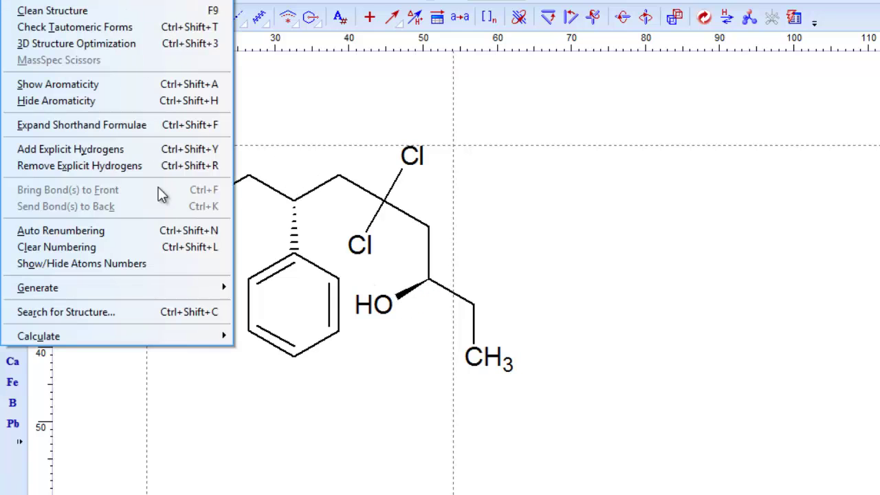
pyautogui.moveTo(137, 290)
pyautogui.click(282, 303)
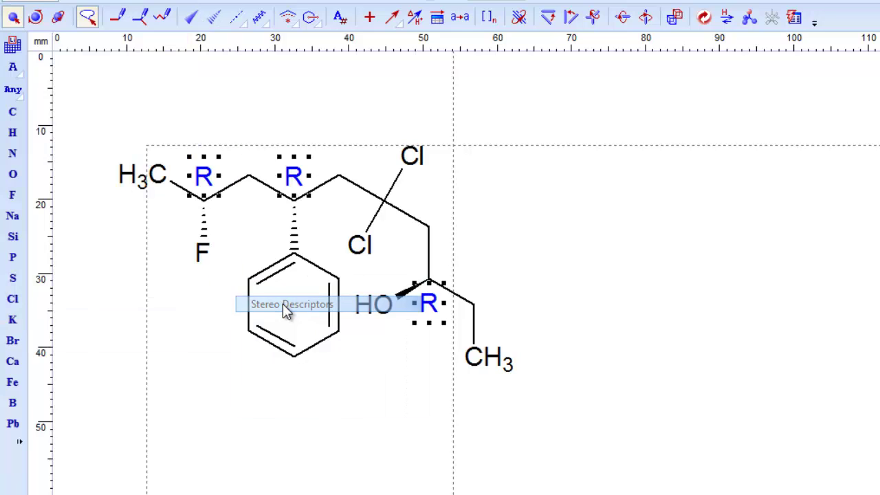
pyautogui.click(209, 385)
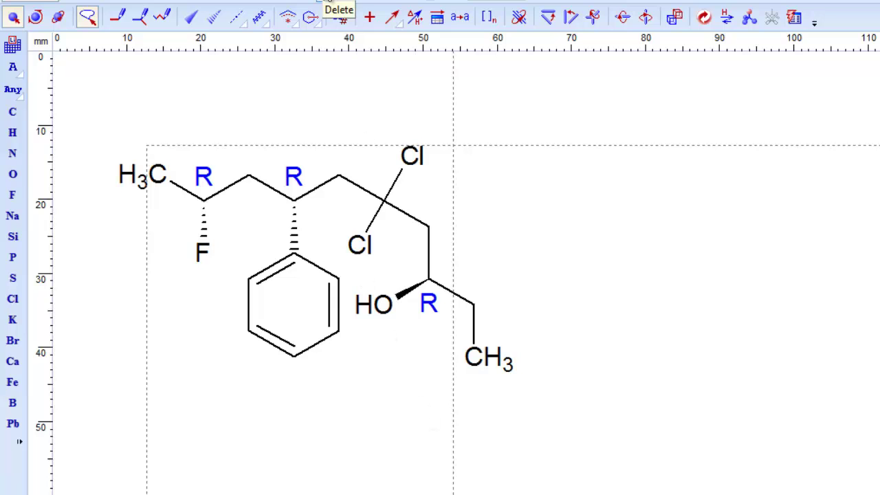
# - Delete the R descriptors from the three chiral carbons
pyautogui.click(329, 3)
pyautogui.click(204, 176)
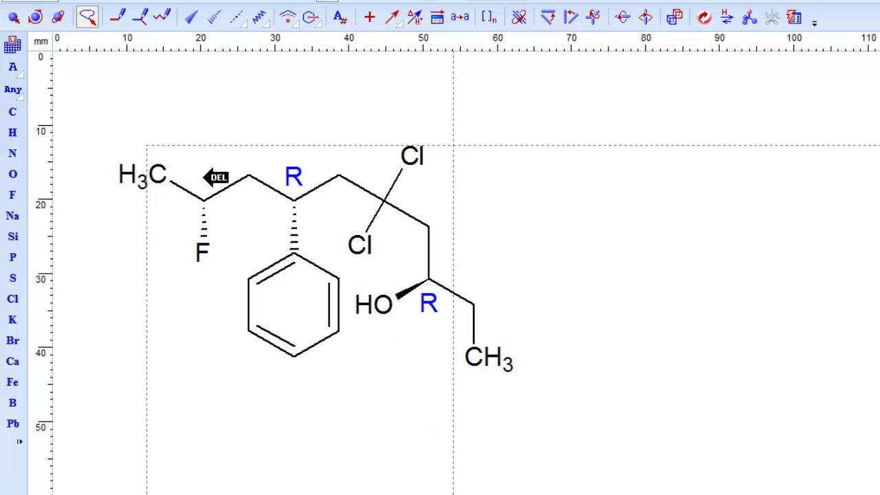
pyautogui.click(289, 174)
pyautogui.click(432, 304)
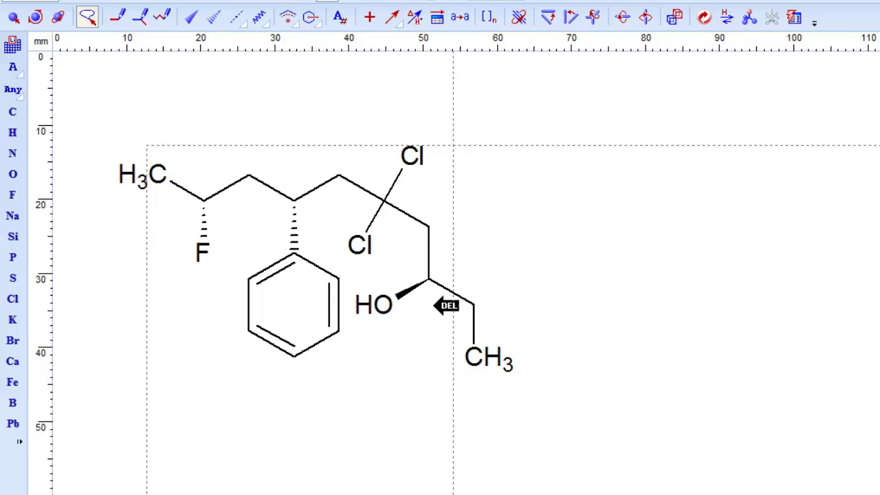
# - Select the entire molecule and move it slightly up and to the left
pyautogui.click(18, 20)
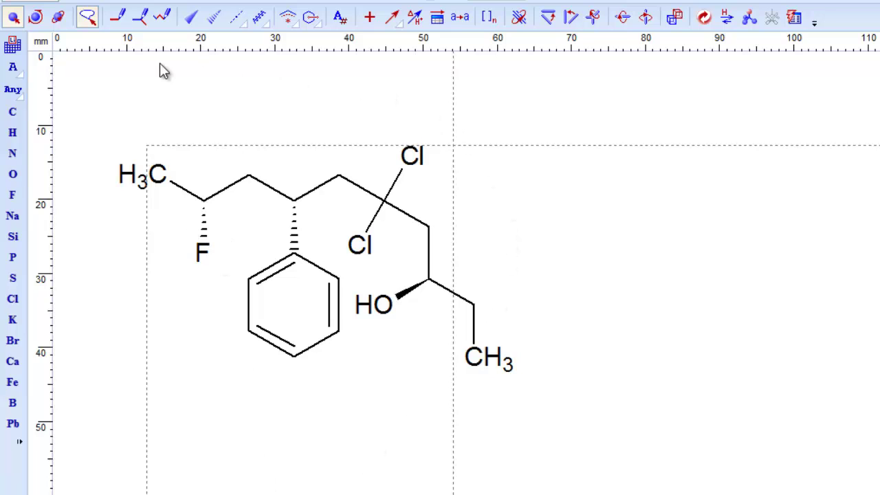
pyautogui.doubleClick(307, 324)
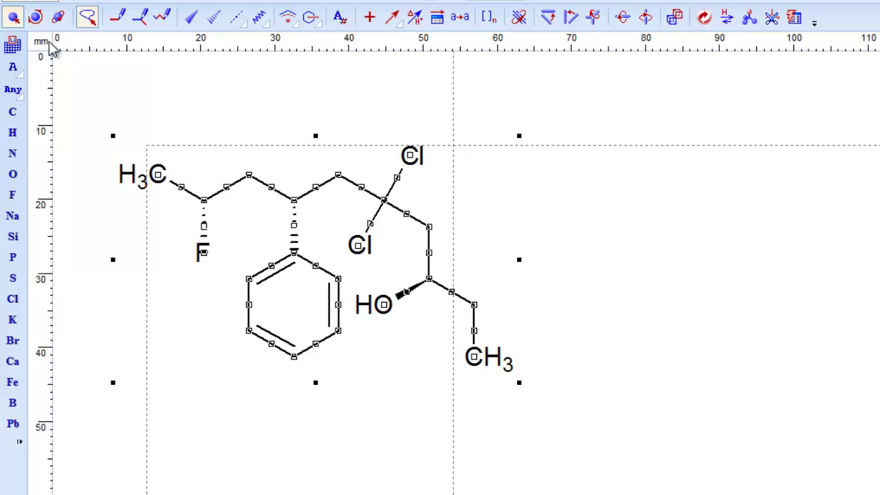
pyautogui.click(13, 19)
pyautogui.moveTo(354, 269); pyautogui.dragTo(297, 250)
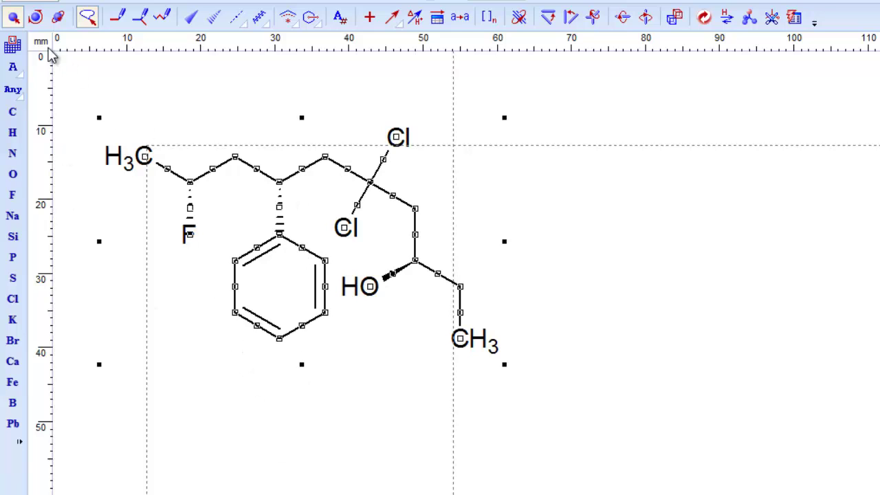
# - Rotate the whole molecule slightly in the drawing plane and deselect it
pyautogui.click(38, 20)
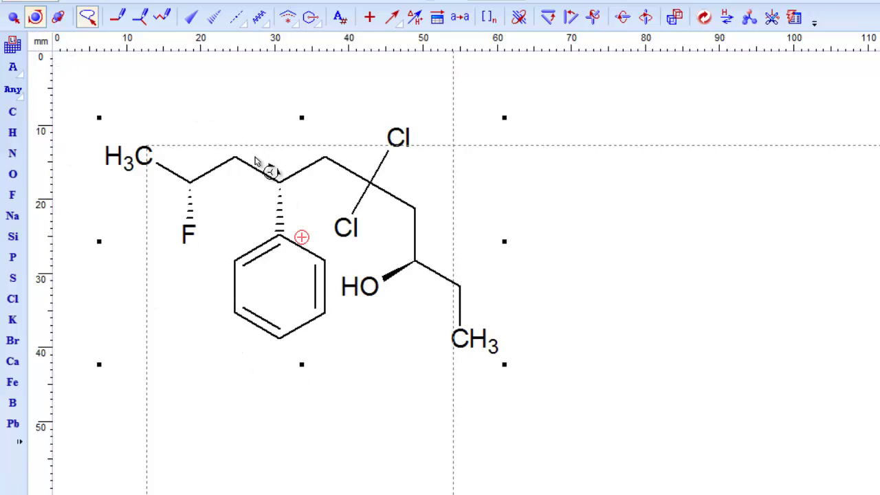
pyautogui.moveTo(261, 166); pyautogui.dragTo(269, 193)
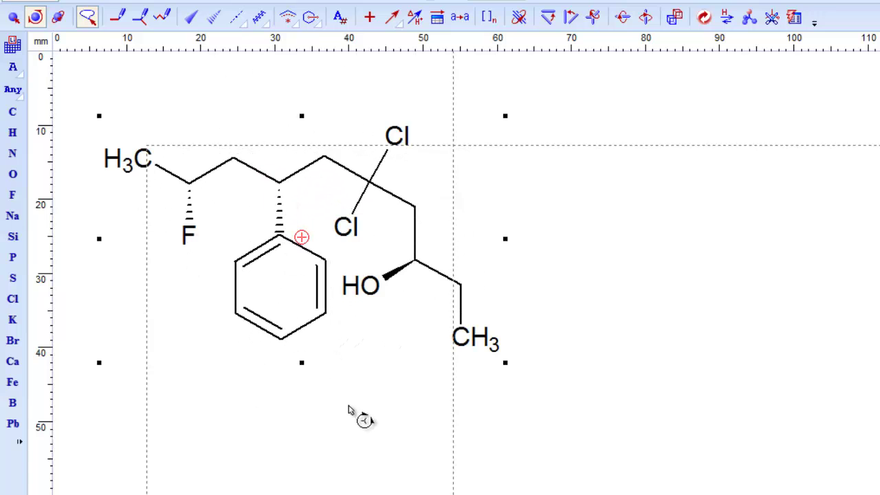
pyautogui.click(377, 462)
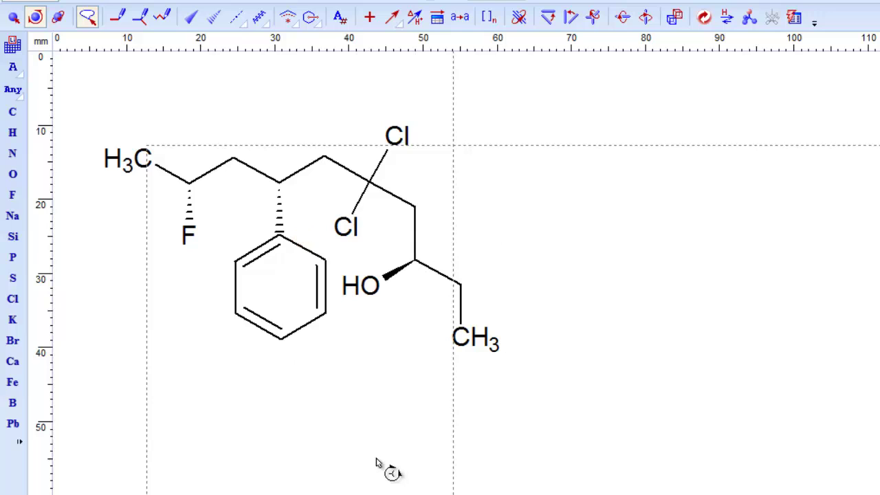
# - Rotate the whole molecule in 3D until it is seen edge-on, then turn it back to its flat orientation
pyautogui.click(280, 299)
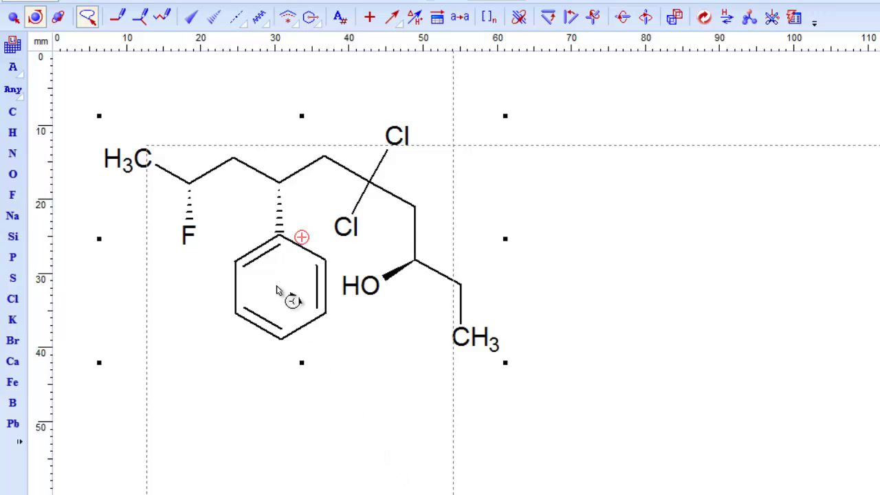
pyautogui.click(58, 18)
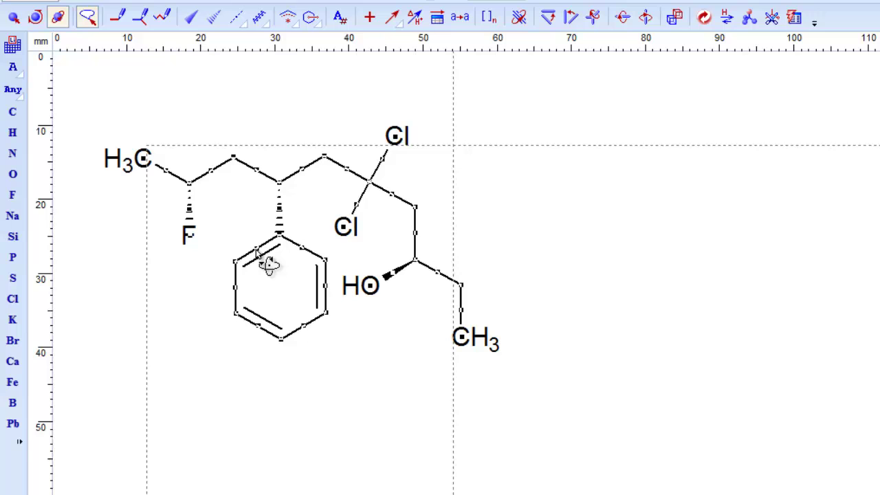
pyautogui.moveTo(256, 252); pyautogui.dragTo(408, 240)
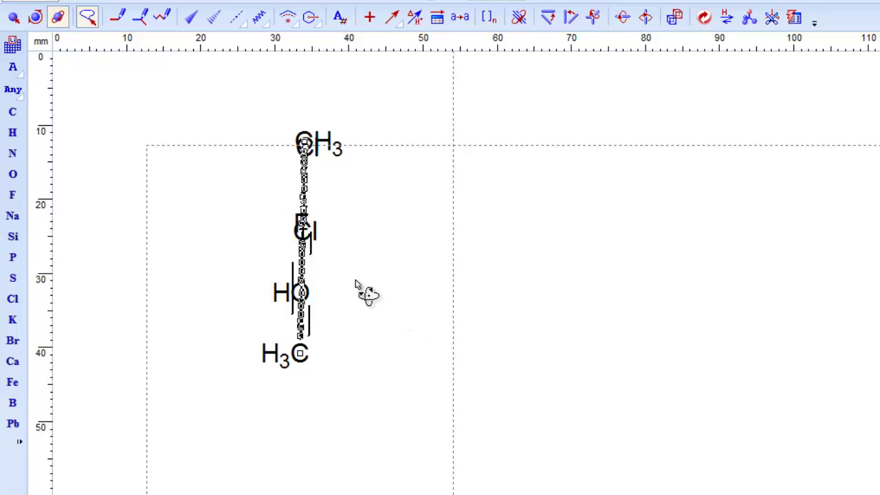
pyautogui.moveTo(307, 268); pyautogui.dragTo(158, 276)
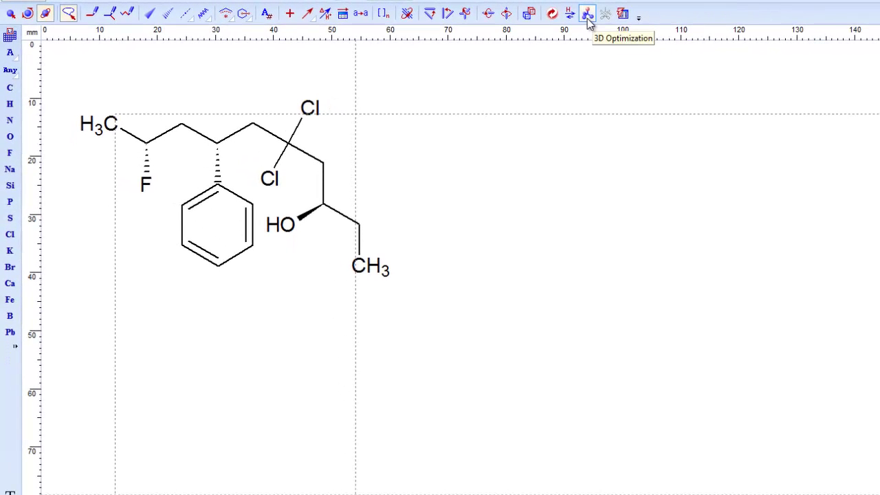
# - Run 3D Optimization on the molecule and replace its stereo bonds with single bonds
pyautogui.click(588, 16)
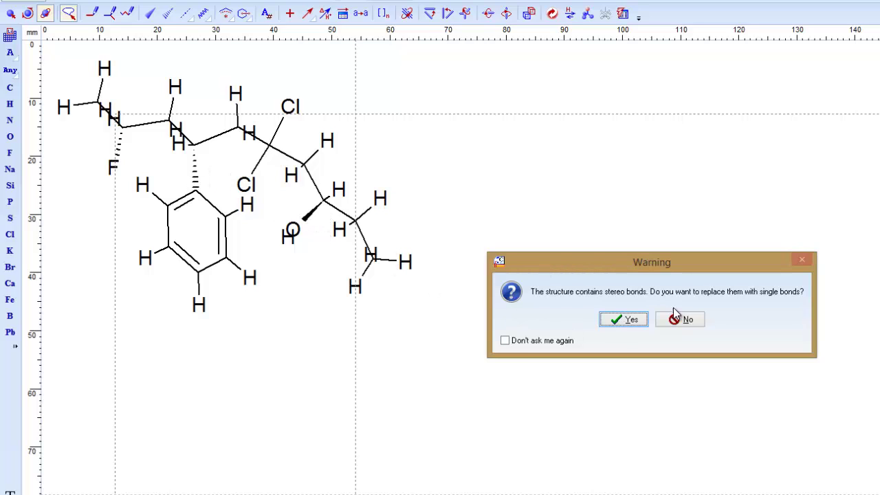
pyautogui.click(624, 319)
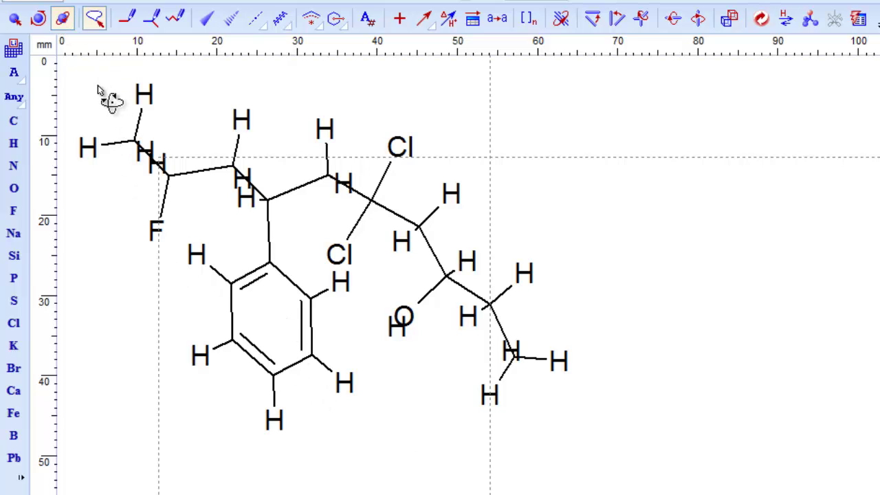
# - Lasso the entire optimized molecule with its explicit hydrogens and rotate it in 3D
pyautogui.moveTo(93, 80)
pyautogui.mouseDown()
pyautogui.moveTo(108, 417)
pyautogui.moveTo(158, 492)
pyautogui.moveTo(677, 323)
pyautogui.mouseUp()
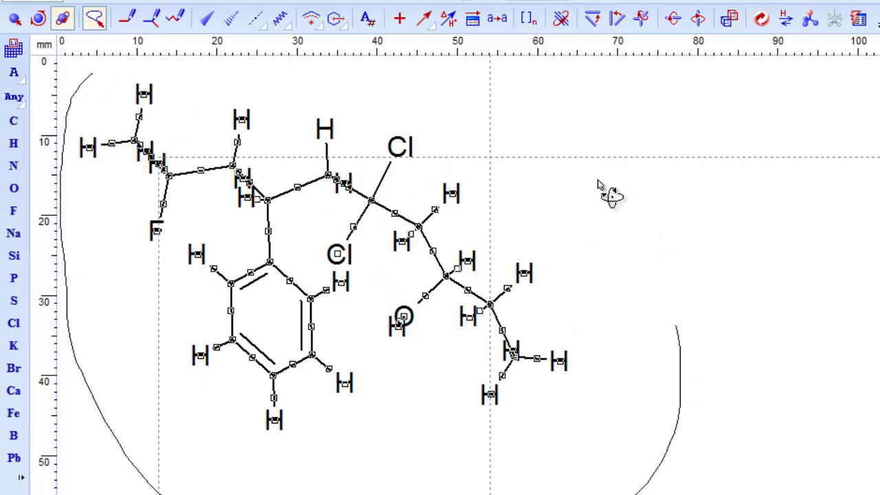
pyautogui.moveTo(610, 196)
pyautogui.mouseDown()
pyautogui.moveTo(245, 73)
pyautogui.moveTo(158, 75)
pyautogui.mouseUp()
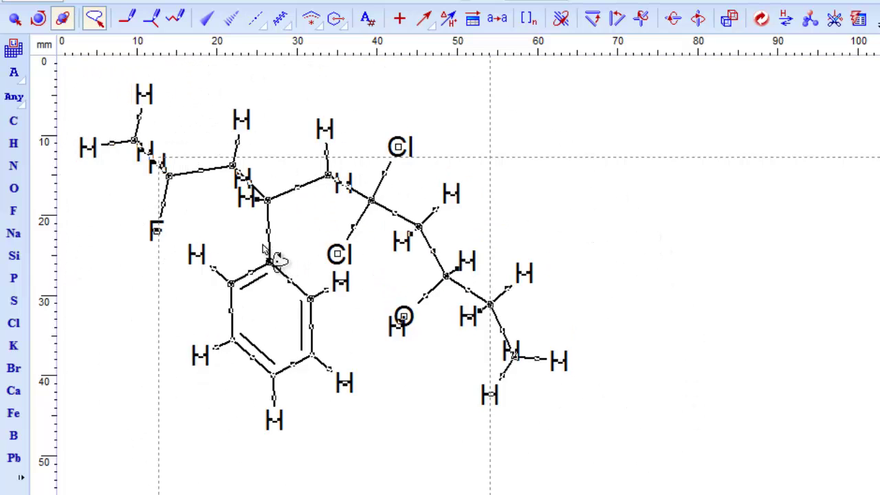
pyautogui.moveTo(263, 248); pyautogui.dragTo(268, 202)
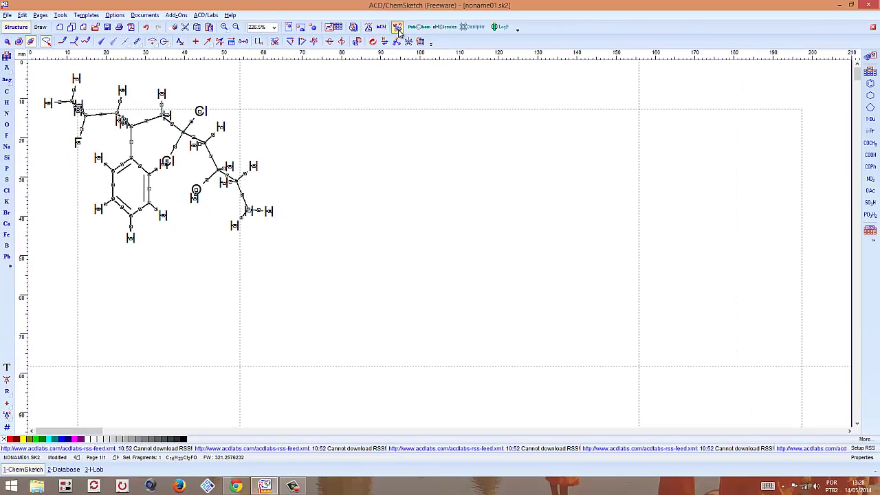
# - Send the optimized molecule to ACD/3D Viewer and rotate it there to view it from different angles
pyautogui.click(398, 28)
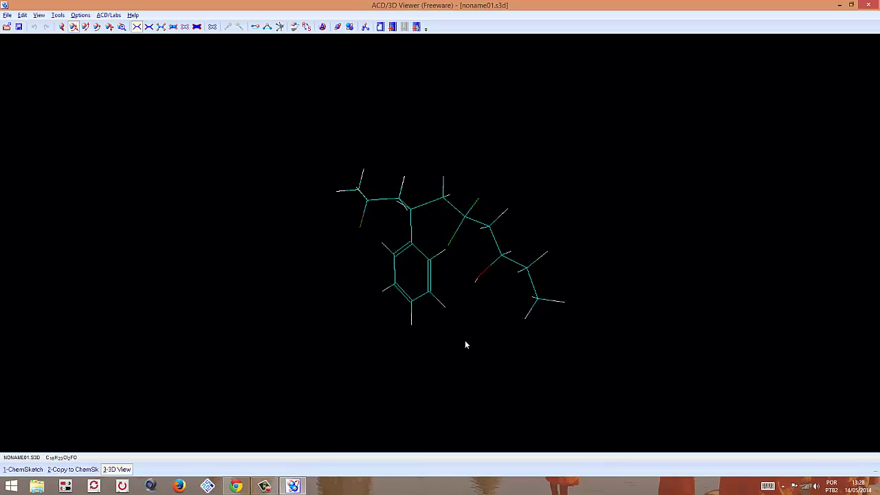
pyautogui.moveTo(464, 345); pyautogui.dragTo(352, 359)
pyautogui.moveTo(498, 341); pyautogui.dragTo(583, 331)
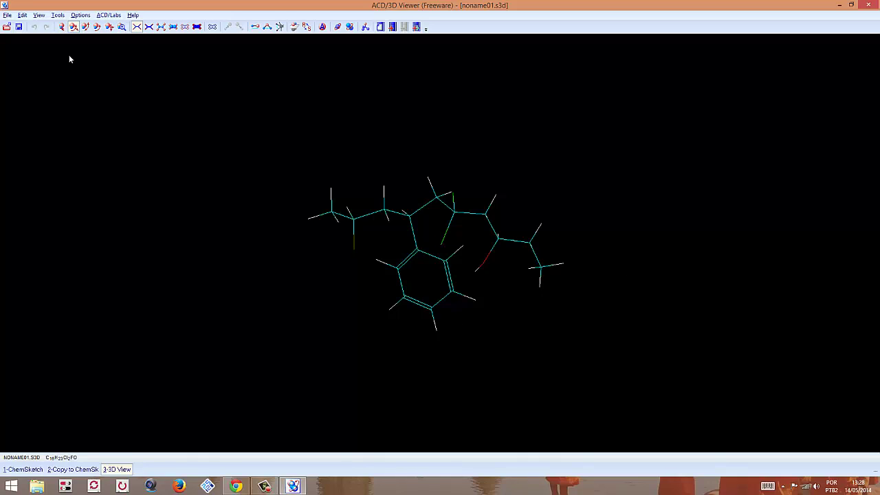
# - Set the 3D viewer's background color to White
pyautogui.click(80, 14)
pyautogui.click(58, 15)
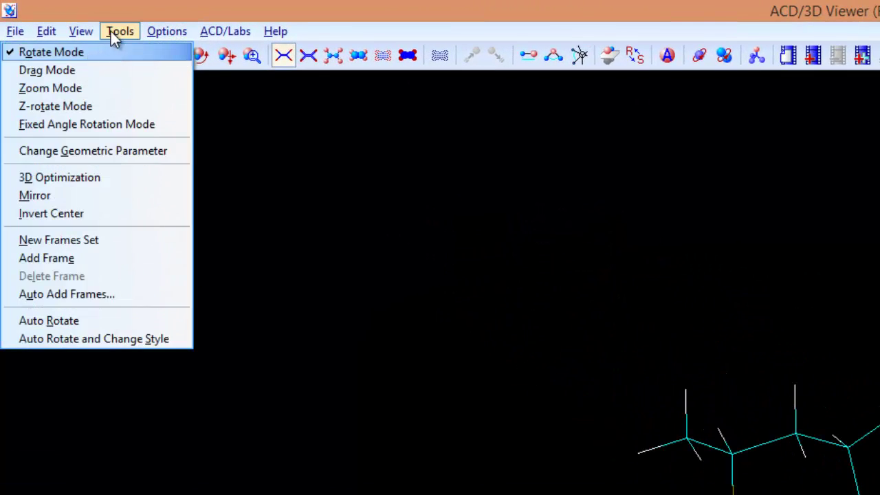
pyautogui.moveTo(165, 34)
pyautogui.click(68, 152)
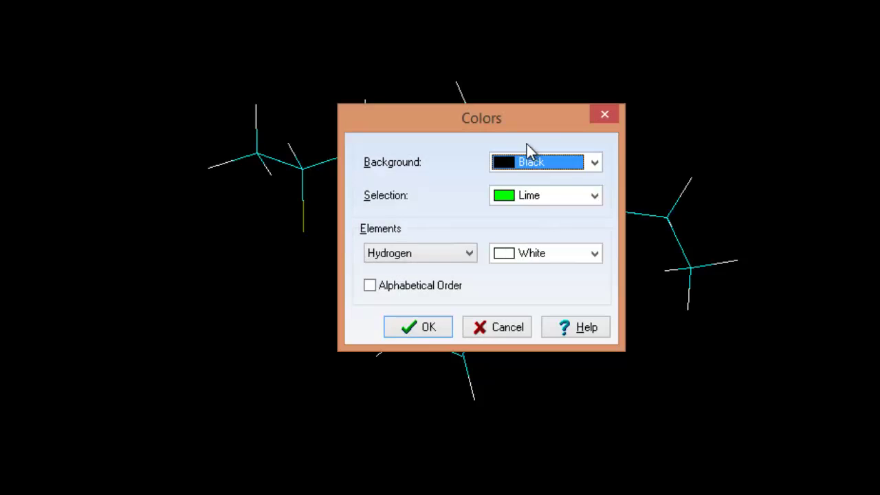
pyautogui.click(595, 163)
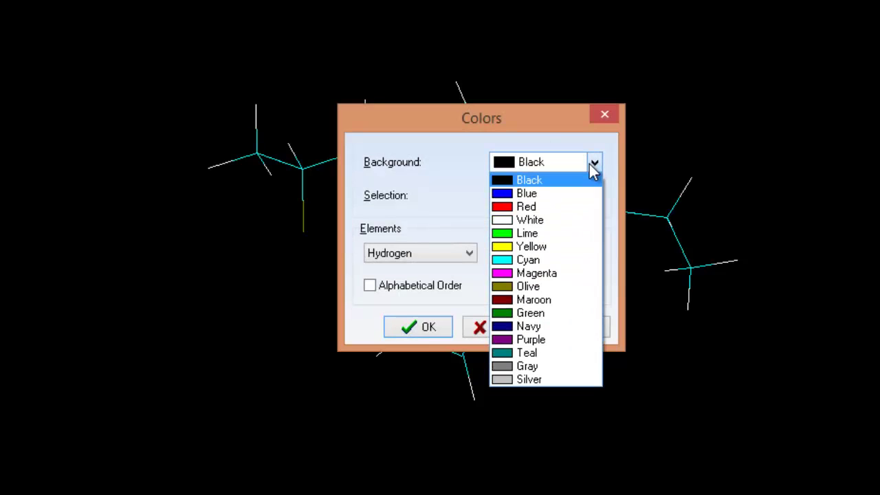
pyautogui.click(542, 220)
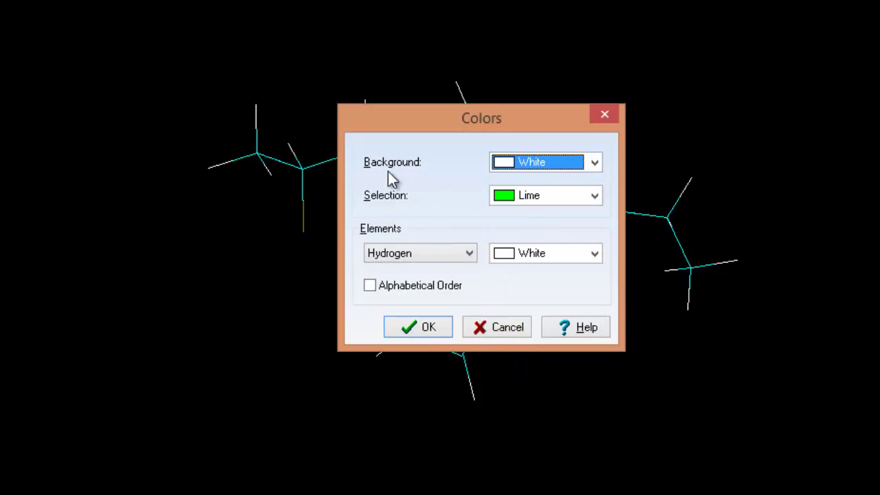
pyautogui.click(428, 327)
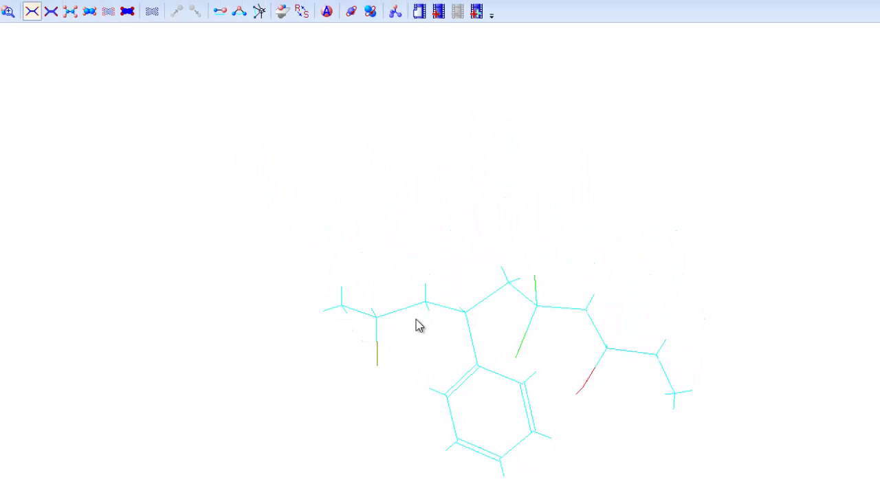
# - Show the molecule as sticks and as balls and sticks, rotating it in each style, and return to sticks
pyautogui.click(51, 12)
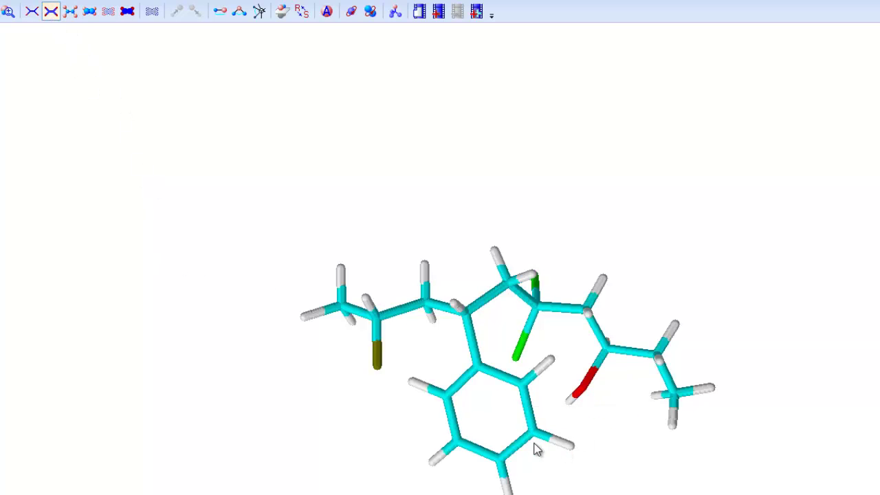
pyautogui.moveTo(541, 432); pyautogui.dragTo(517, 446)
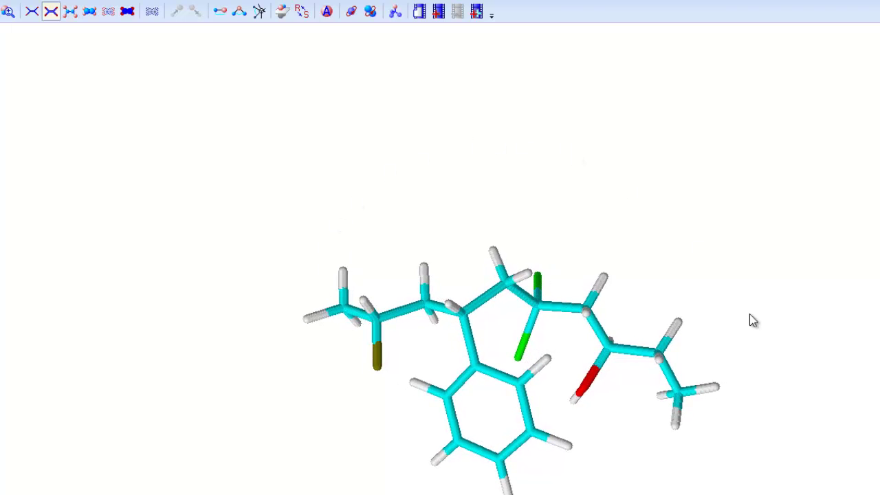
pyautogui.click(69, 12)
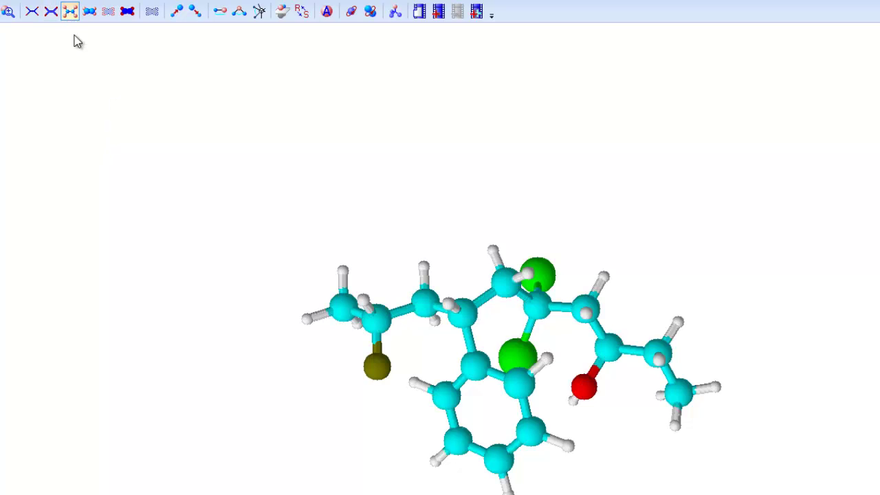
pyautogui.moveTo(610, 406); pyautogui.dragTo(592, 445)
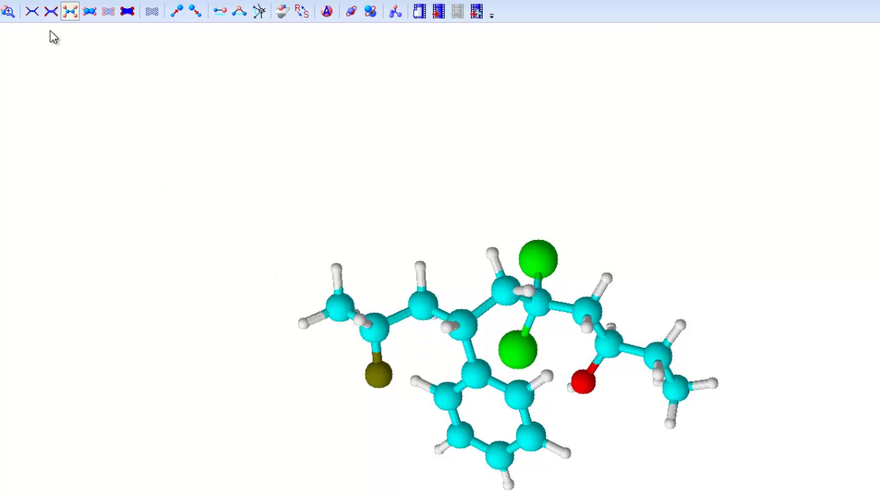
pyautogui.click(51, 14)
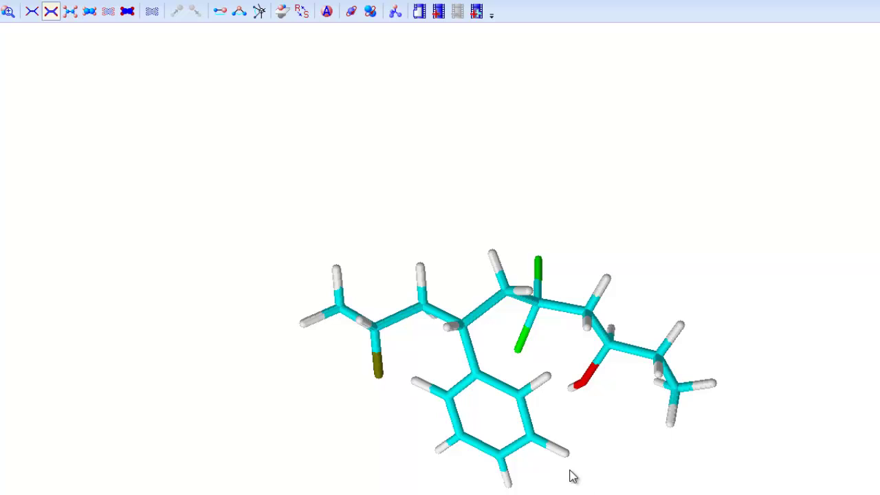
pyautogui.moveTo(377, 380)
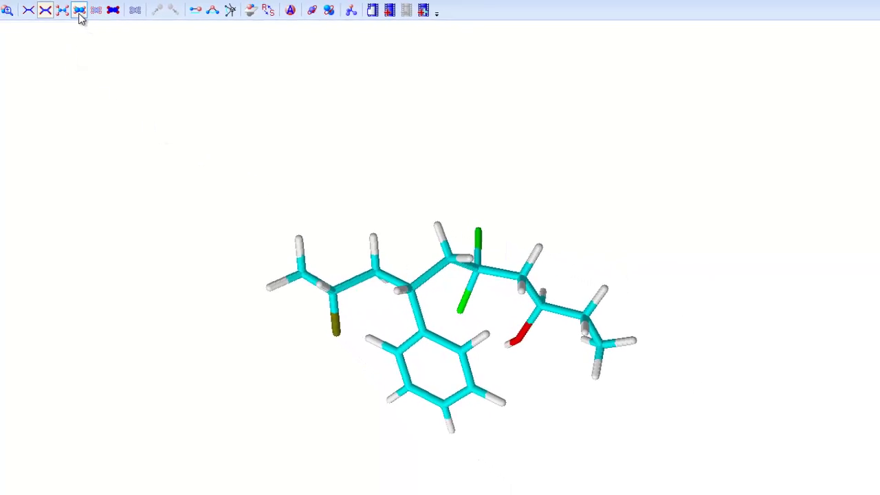
# - View the molecule as a rotated space-filling model, return to sticks, and examine the chlorine atom and neighbouring chain carbon
pyautogui.click(76, 11)
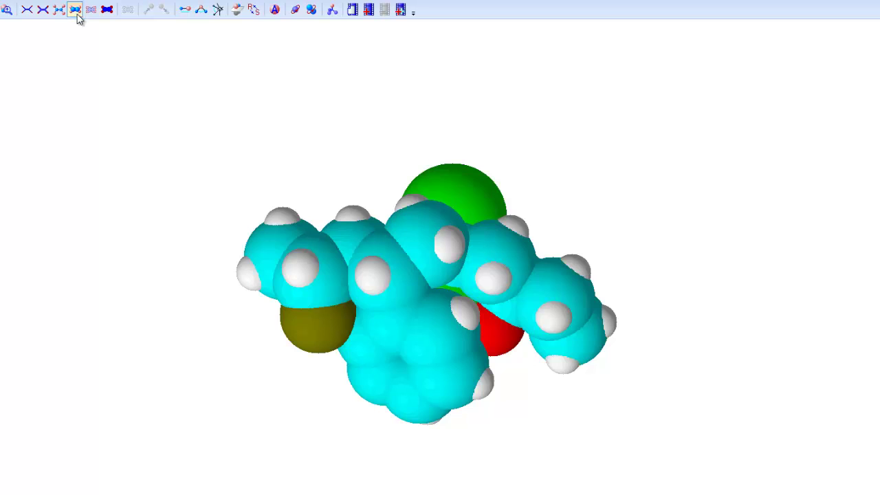
pyautogui.moveTo(534, 296); pyautogui.dragTo(442, 326)
pyautogui.click(42, 13)
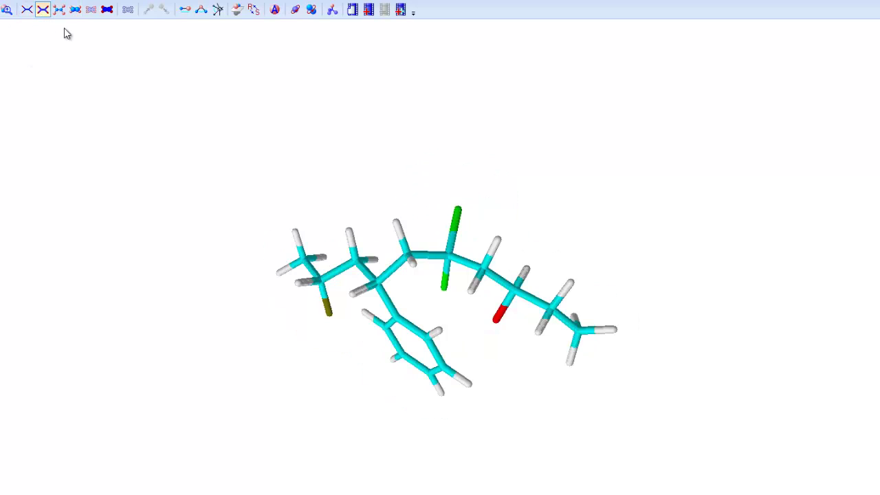
pyautogui.moveTo(462, 208)
pyautogui.moveTo(416, 263)
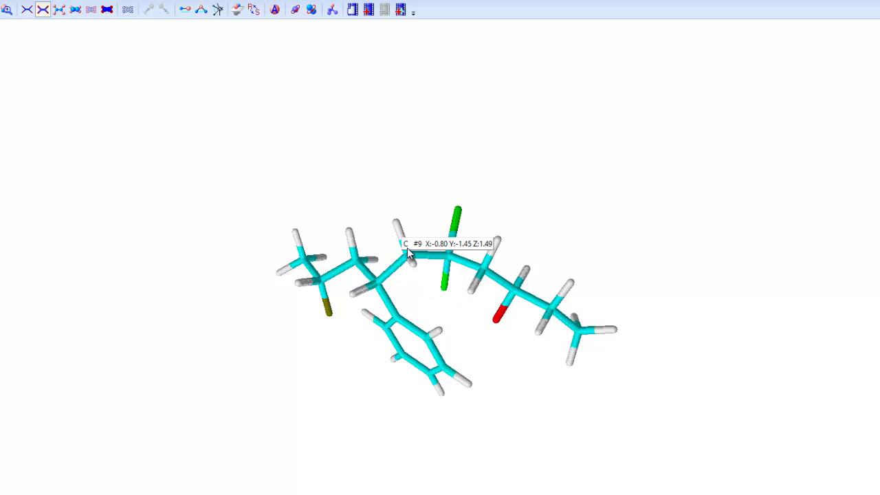
# - Display the space-filling model again and rotate it to examine the chlorine, oxygen and ring atoms from several sides
pyautogui.click(74, 10)
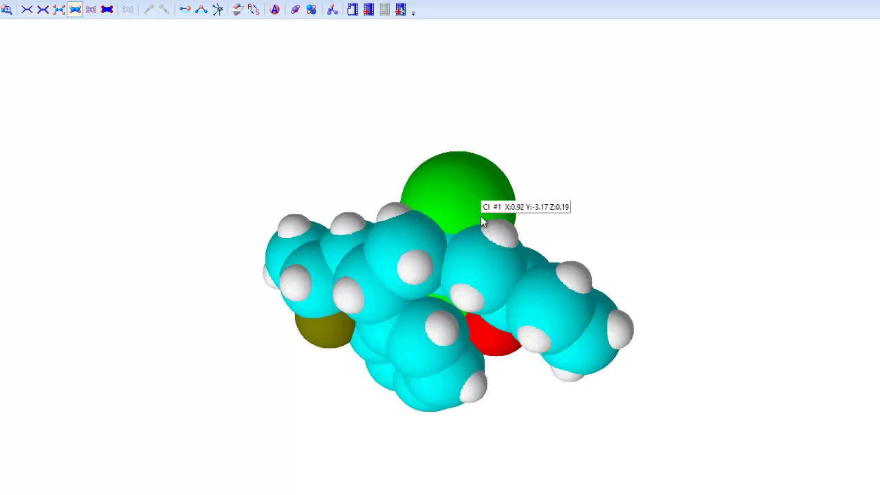
pyautogui.moveTo(259, 236); pyautogui.dragTo(142, 248)
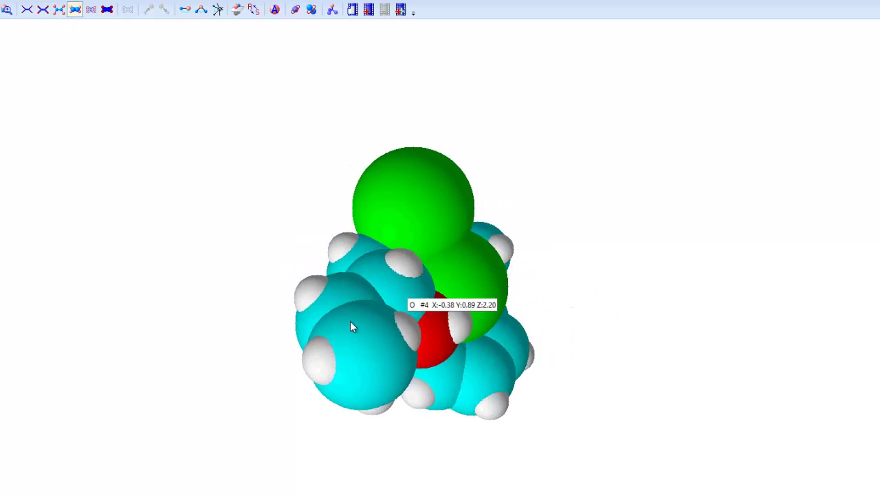
pyautogui.moveTo(350, 321); pyautogui.dragTo(326, 288)
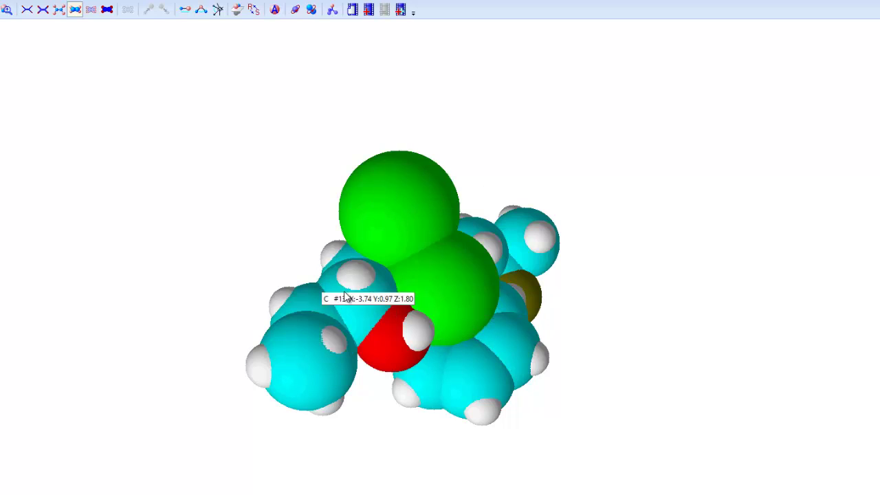
pyautogui.moveTo(363, 288)
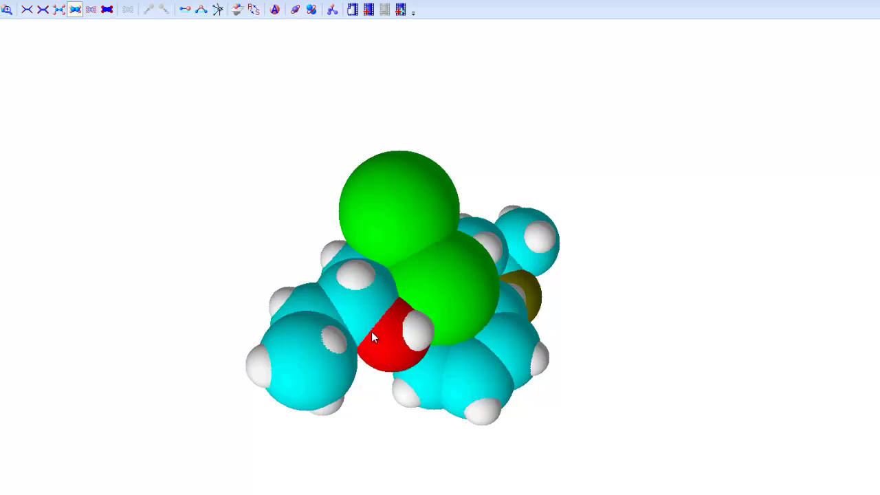
pyautogui.moveTo(398, 341); pyautogui.dragTo(375, 287)
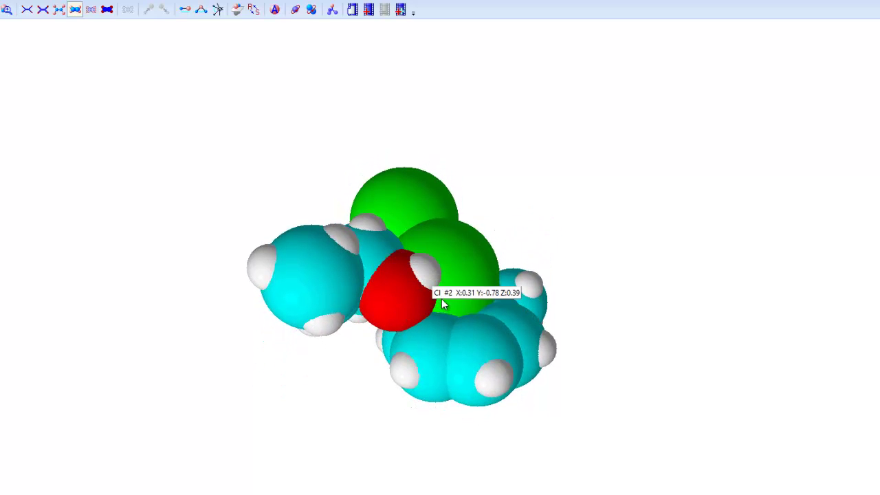
pyautogui.moveTo(433, 311); pyautogui.dragTo(338, 360)
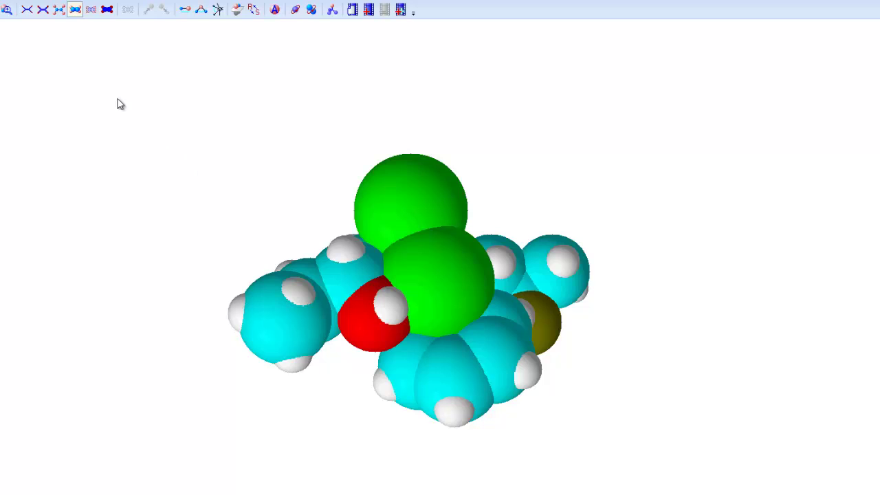
# - Examine the molecule as rotated dot surfaces, and display it as sticks enclosed by the dot surfaces
pyautogui.click(90, 11)
pyautogui.moveTo(426, 228); pyautogui.dragTo(446, 252)
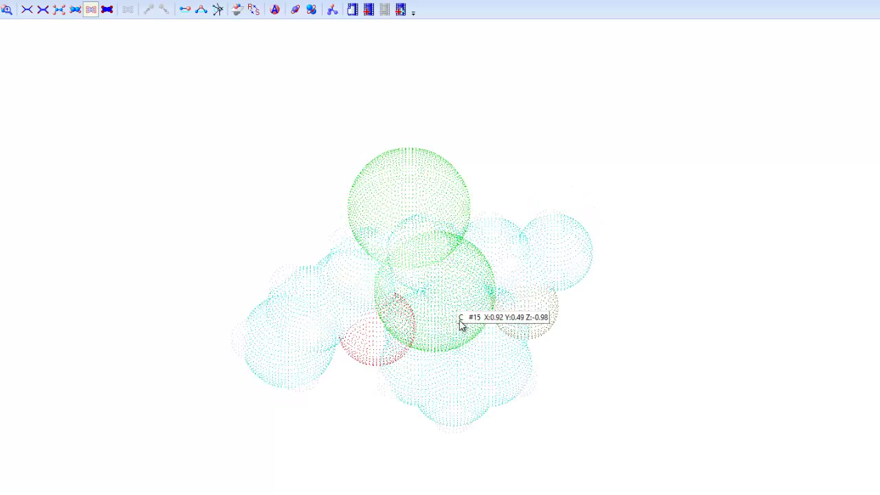
pyautogui.moveTo(462, 326); pyautogui.dragTo(457, 297)
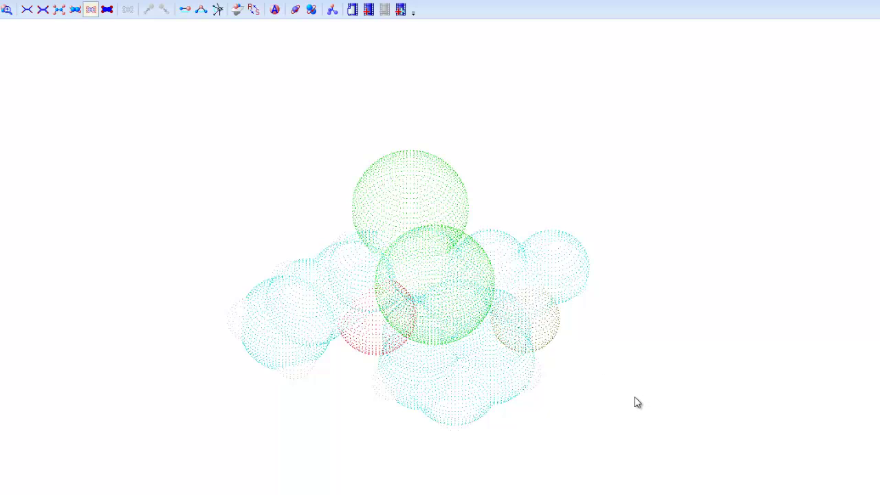
pyautogui.click(42, 10)
pyautogui.click(128, 10)
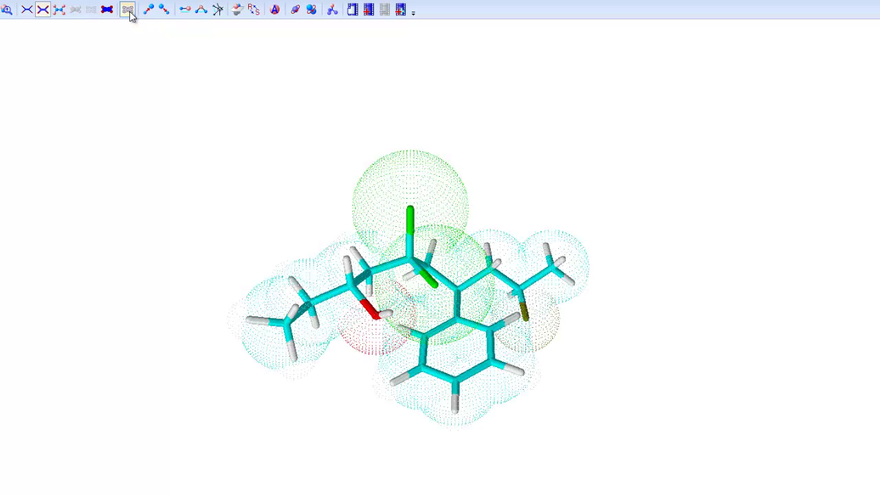
pyautogui.moveTo(464, 339); pyautogui.dragTo(473, 381)
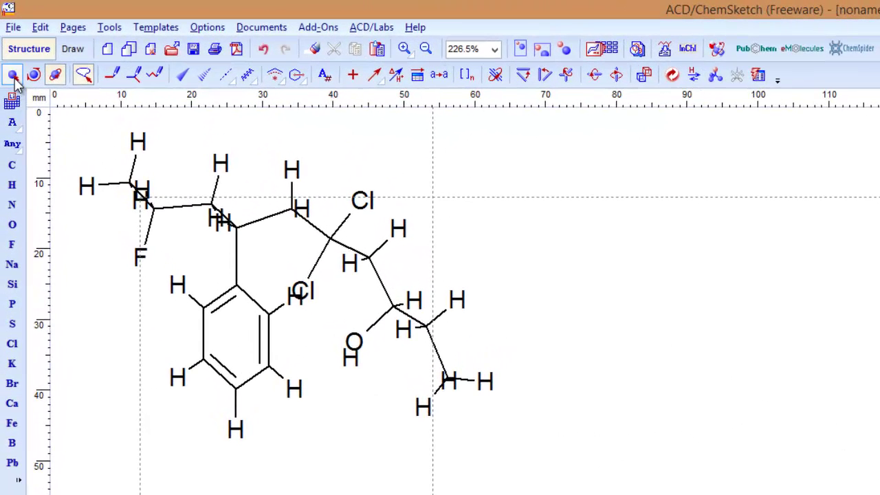
# - In ChemSketch, select the whole optimized molecule and delete it from the page
pyautogui.click(13, 75)
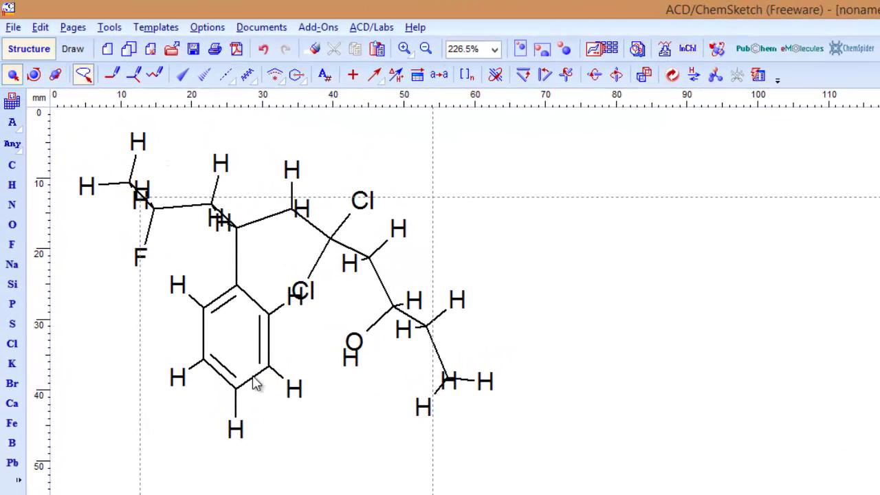
pyautogui.doubleClick(248, 332)
pyautogui.click(314, 48)
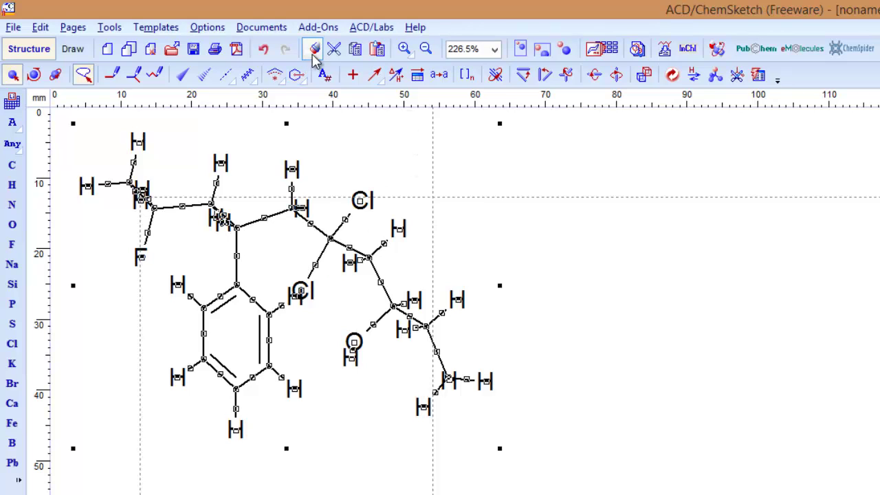
pyautogui.click(272, 350)
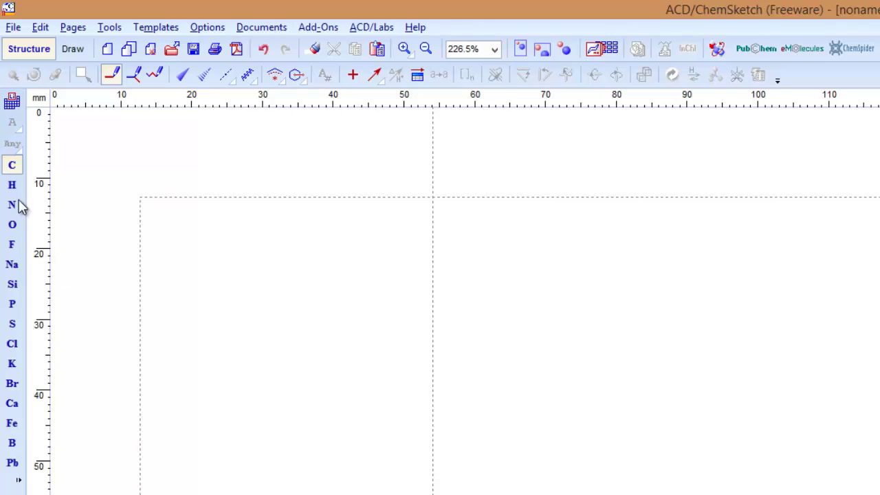
# - Draw a horizontal two-carbon molecule near the page's upper margin and make its bond double to form ethylene
pyautogui.click(203, 237)
pyautogui.moveTo(231, 240); pyautogui.dragTo(294, 237)
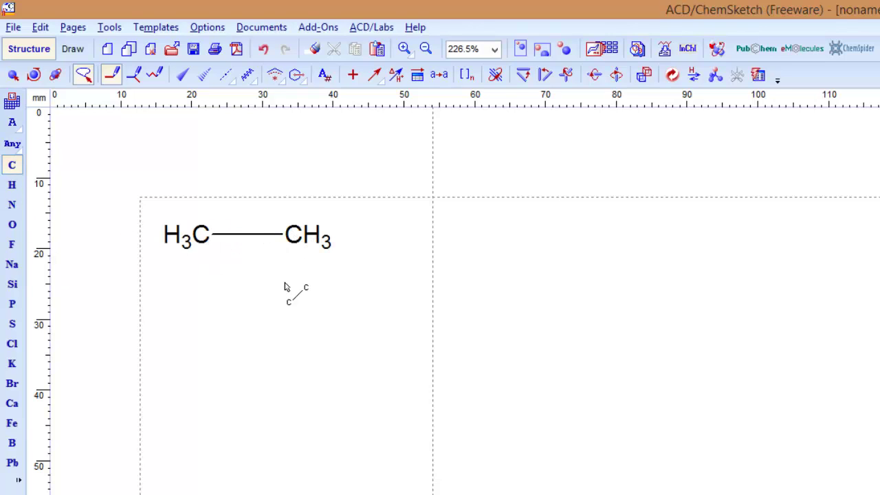
pyautogui.click(244, 236)
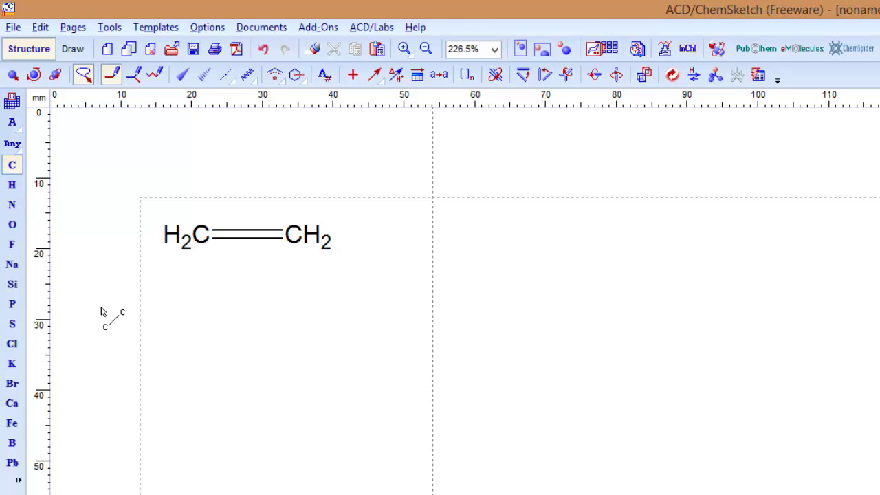
# - Draw a second two-carbon molecule with a single bond below the ethylene, attach two explicit hydrogens to each carbon, and select it
pyautogui.click(209, 351)
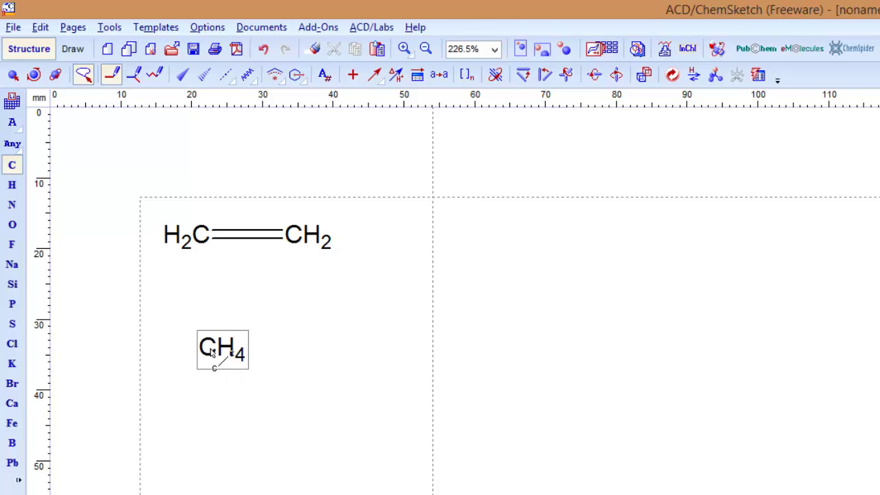
pyautogui.moveTo(265, 354); pyautogui.dragTo(299, 348)
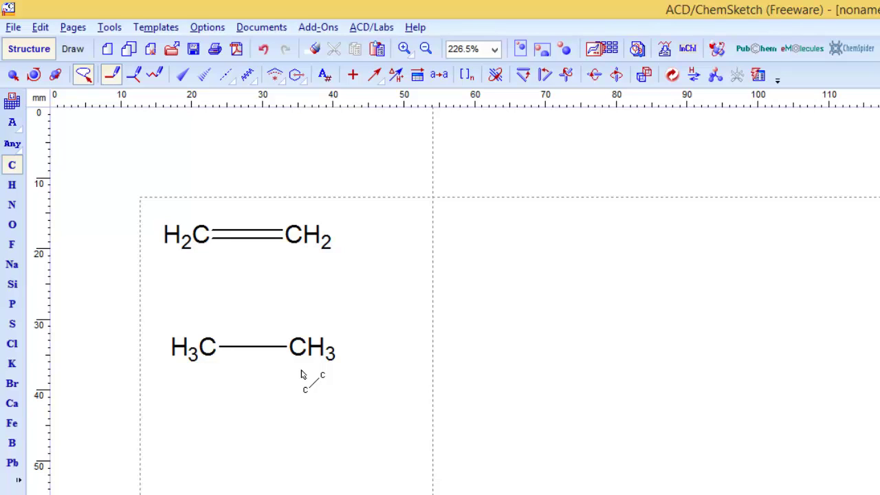
pyautogui.click(12, 185)
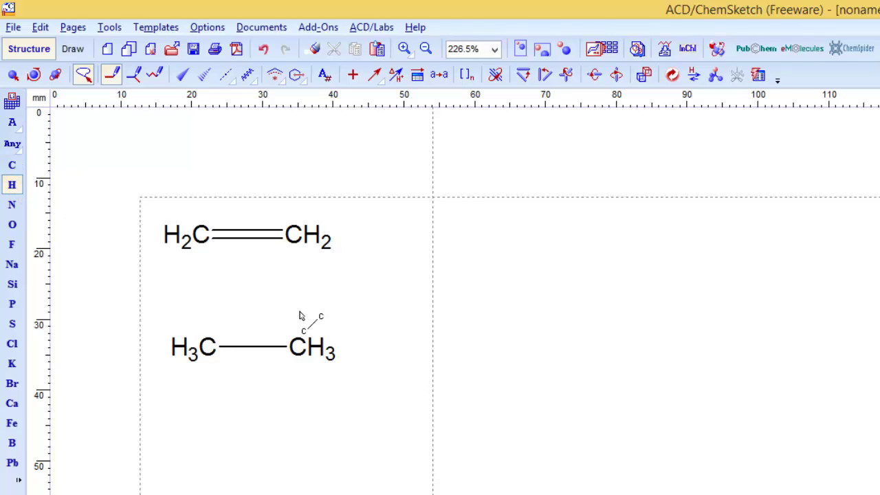
pyautogui.moveTo(308, 345); pyautogui.dragTo(342, 321)
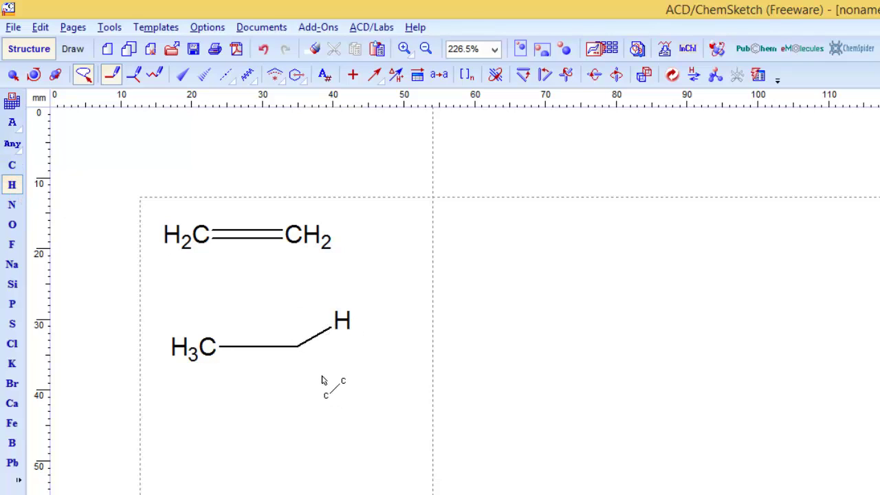
pyautogui.moveTo(333, 375); pyautogui.dragTo(300, 349)
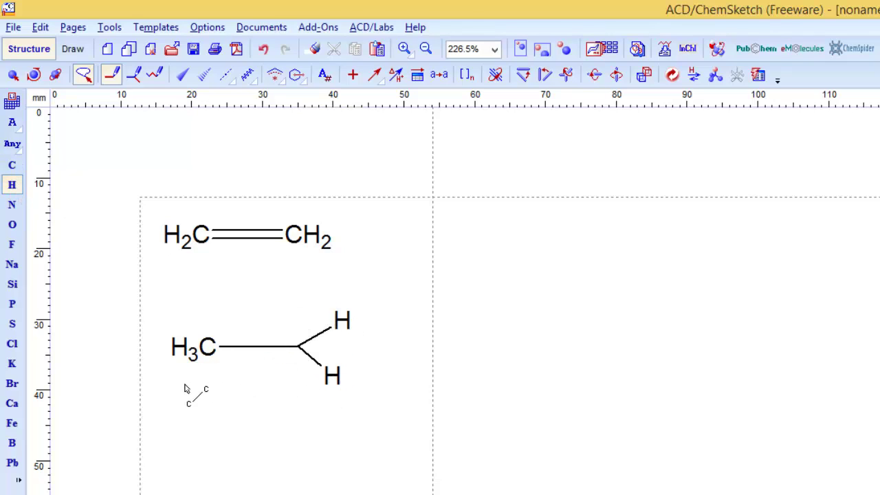
pyautogui.moveTo(181, 383)
pyautogui.mouseDown()
pyautogui.moveTo(225, 352)
pyautogui.moveTo(184, 315)
pyautogui.moveTo(330, 477)
pyautogui.moveTo(403, 309)
pyautogui.moveTo(180, 288)
pyautogui.mouseUp()
pyautogui.click(13, 75)
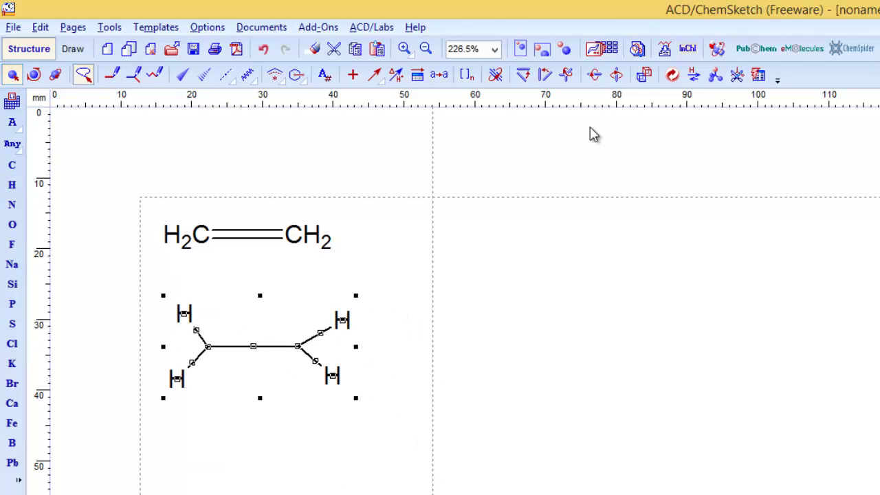
# - Clean up the second molecule's structure and move its four hydrogens closer to the carbon-carbon axis, two above and two below
pyautogui.click(672, 74)
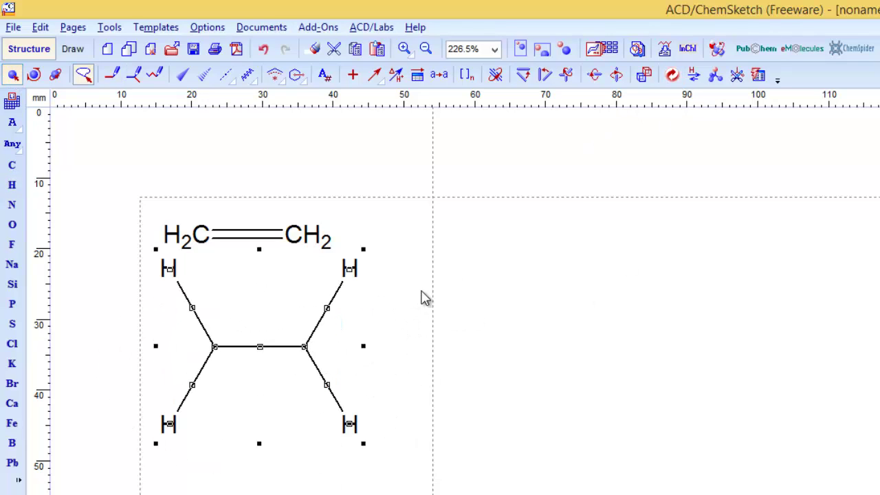
pyautogui.click(426, 308)
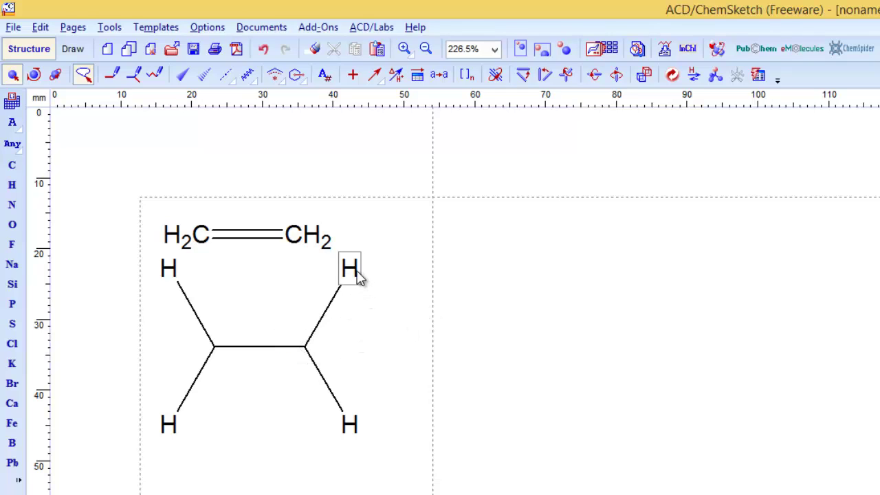
pyautogui.moveTo(360, 277); pyautogui.dragTo(349, 317)
pyautogui.moveTo(358, 425); pyautogui.dragTo(344, 376)
pyautogui.moveTo(177, 438); pyautogui.dragTo(181, 382)
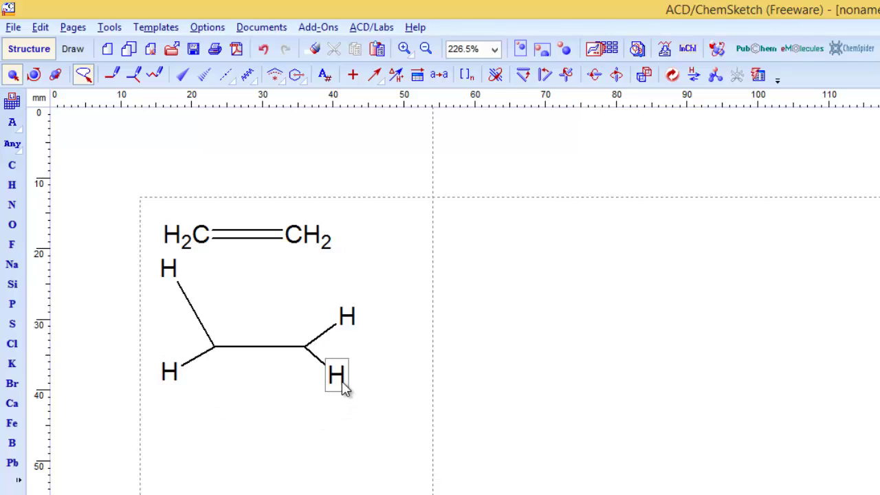
pyautogui.moveTo(343, 389); pyautogui.dragTo(357, 387)
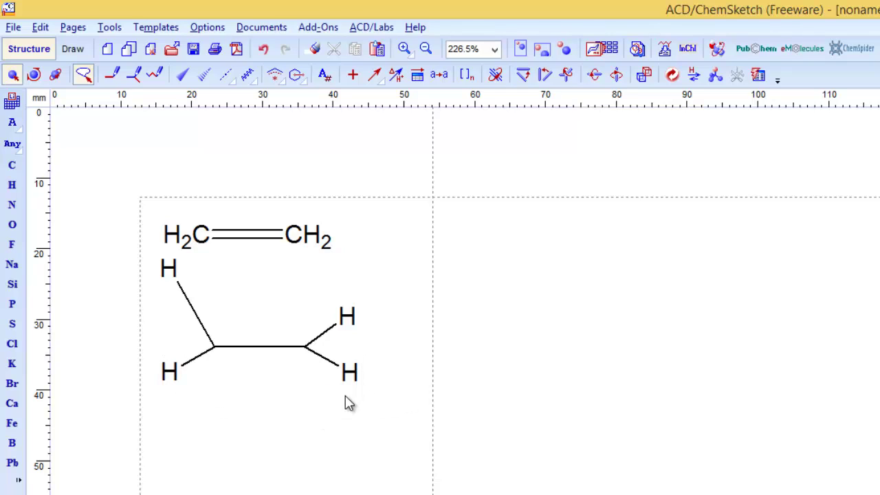
pyautogui.moveTo(170, 269); pyautogui.dragTo(182, 329)
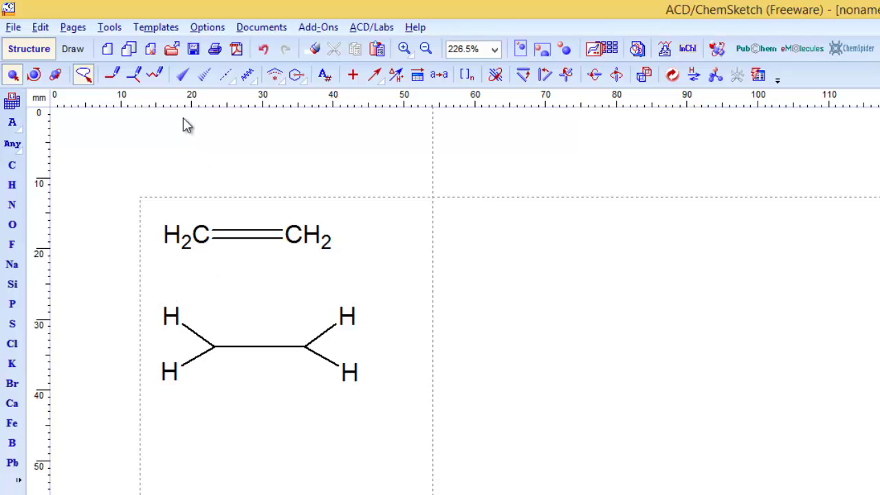
# - Convert the two lower C–H bonds of the second molecule to solid wedges and the two upper ones to hashed wedges
pyautogui.click(183, 75)
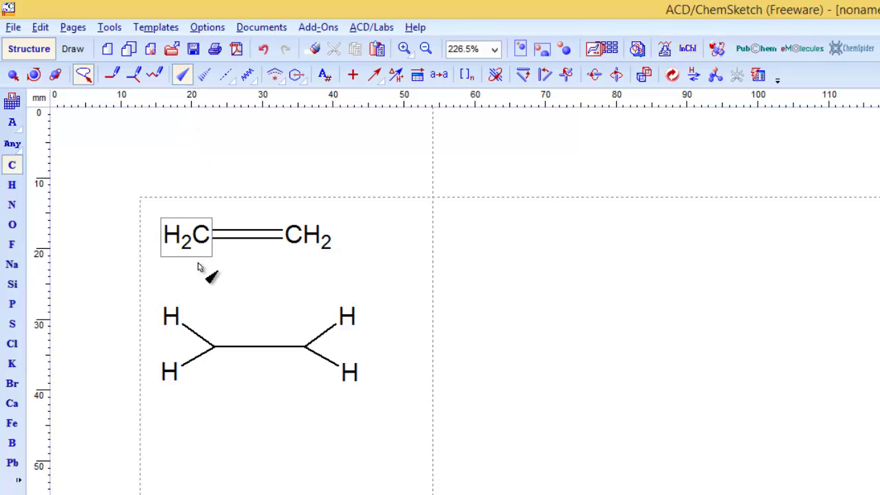
pyautogui.click(192, 360)
pyautogui.click(313, 357)
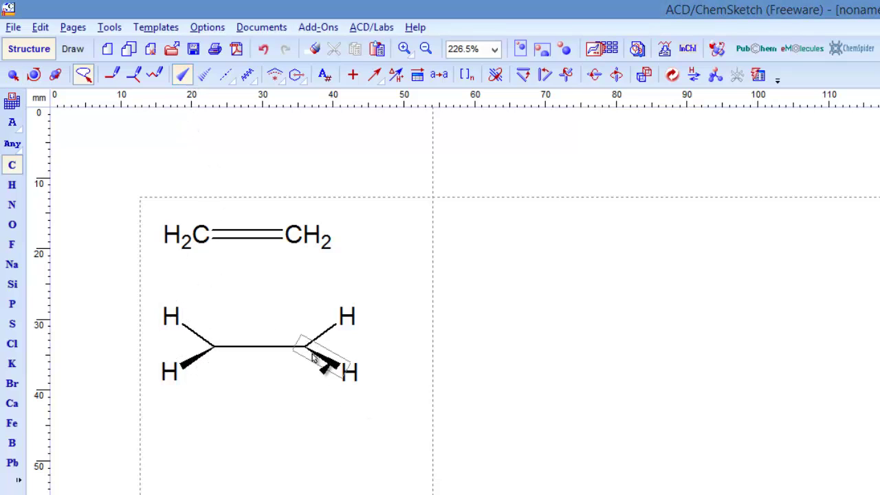
pyautogui.click(205, 76)
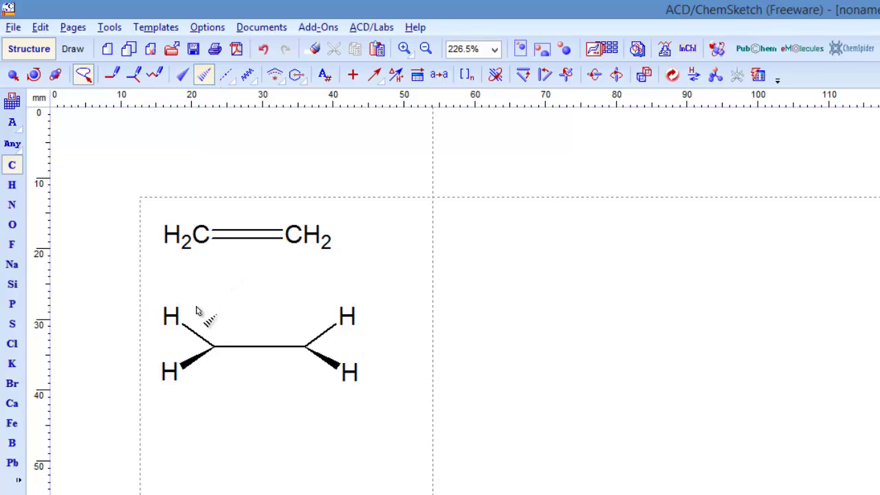
pyautogui.click(199, 340)
pyautogui.click(326, 335)
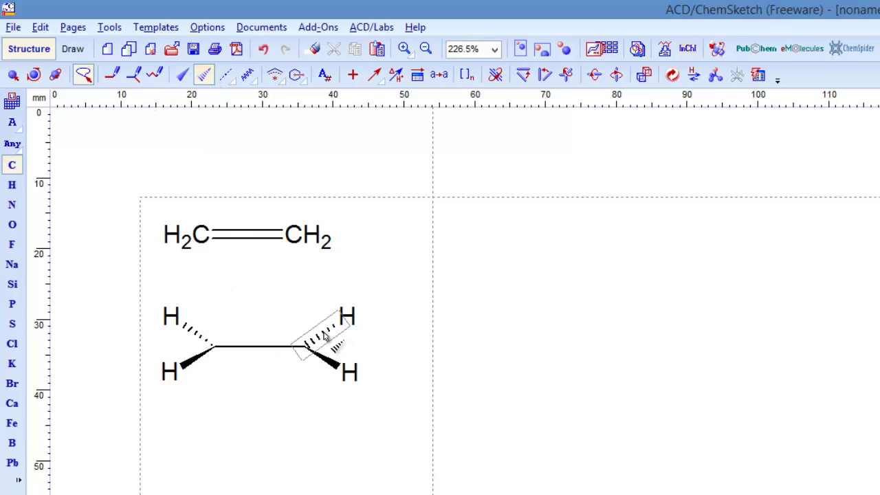
pyautogui.click(11, 74)
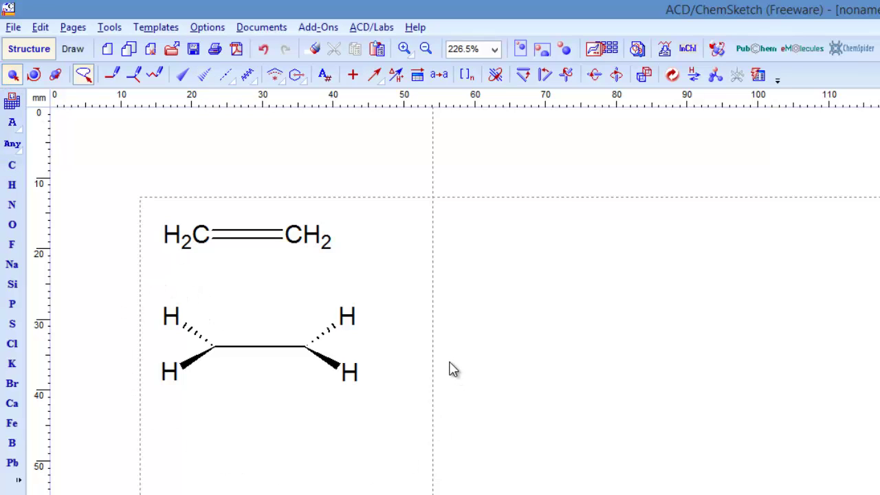
pyautogui.click(296, 350)
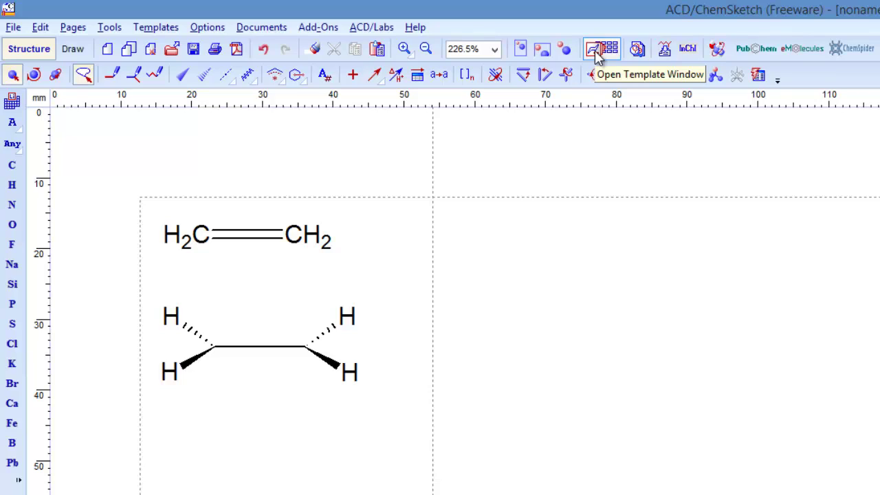
# - Open the template window and browse the Alkaloids, Steroids, Sugars: alfa-D-Pyr, Terpenes and Rings templates
pyautogui.click(595, 52)
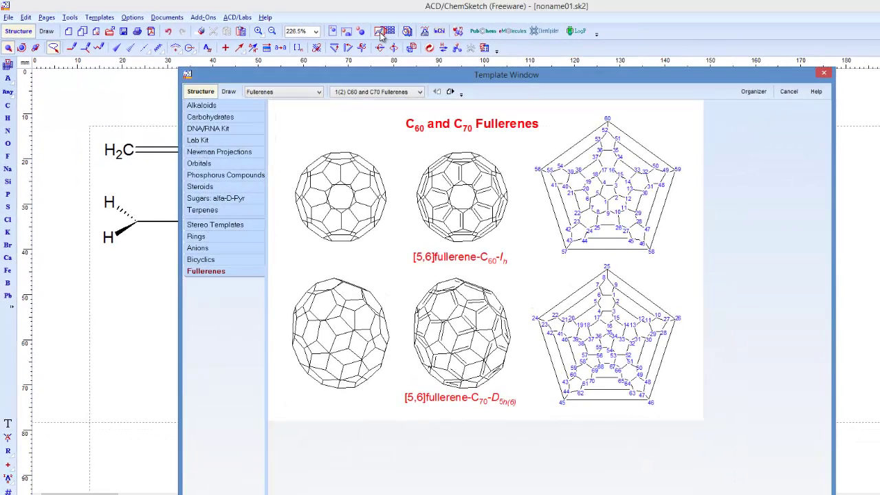
pyautogui.click(231, 108)
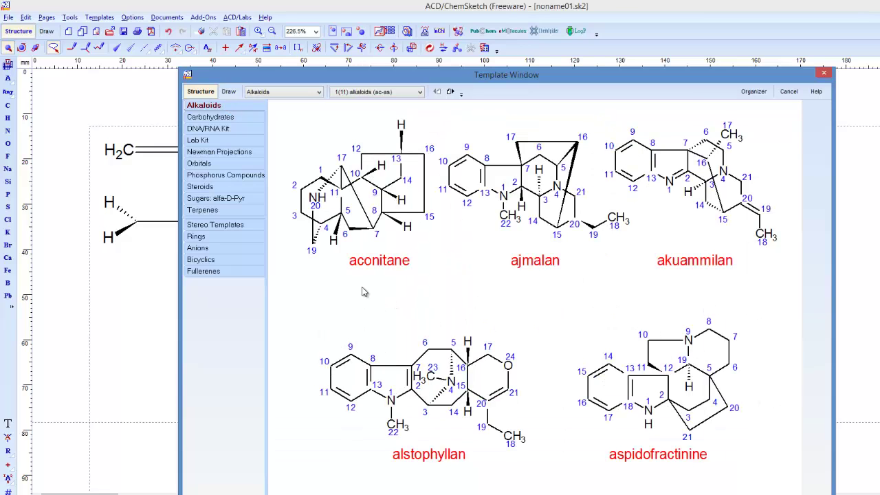
pyautogui.click(204, 188)
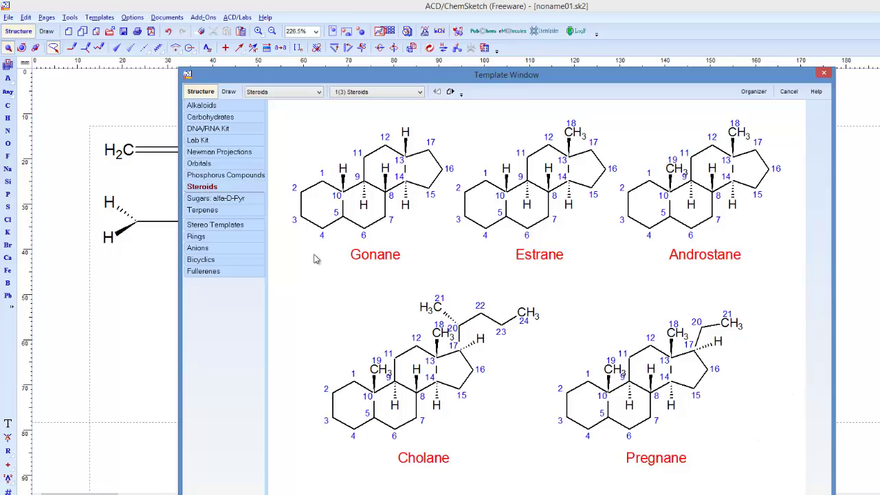
pyautogui.click(221, 198)
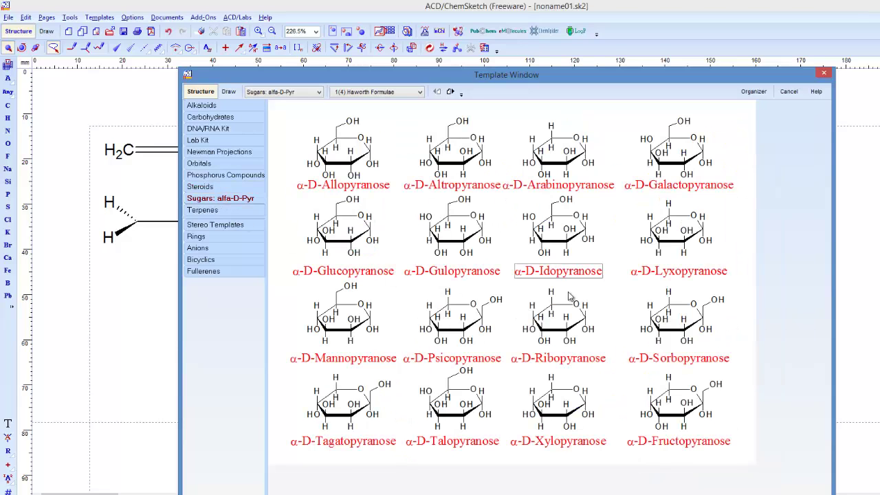
pyautogui.click(227, 211)
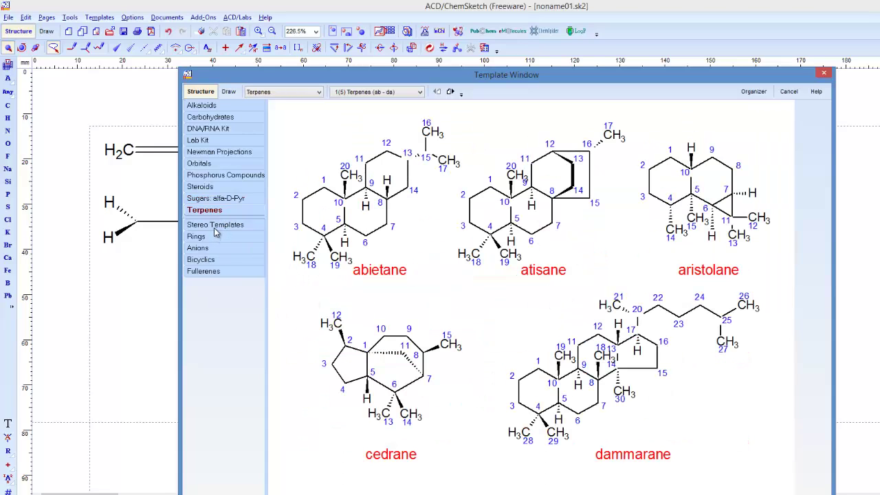
pyautogui.click(218, 237)
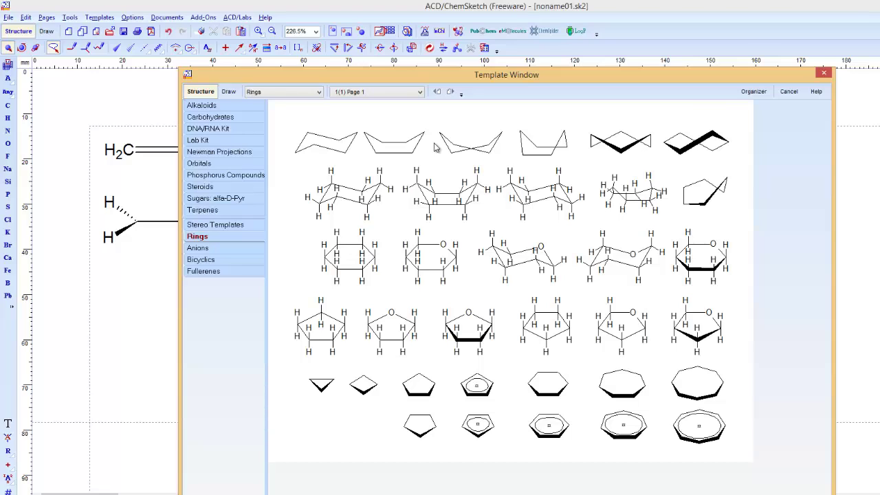
# - Place the small vertical p orbital with a shaded lower lobe from the Orbitals templates on each carbon of the second molecule
pyautogui.click(208, 165)
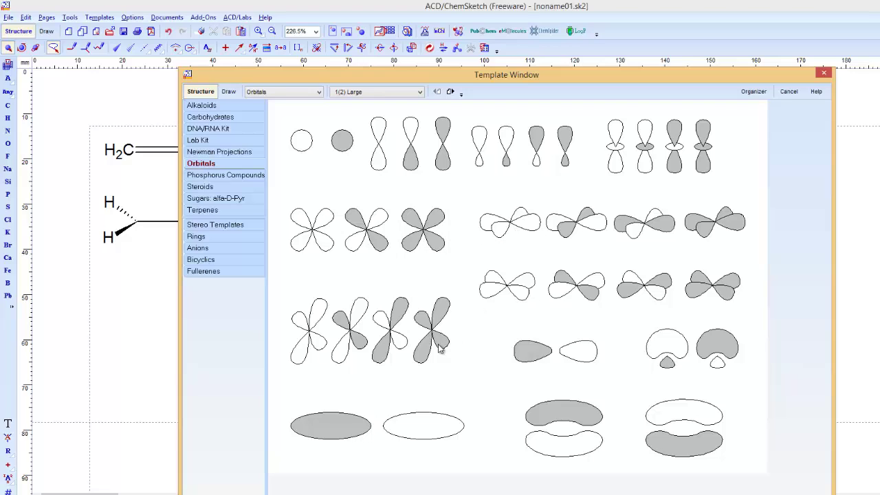
pyautogui.click(450, 91)
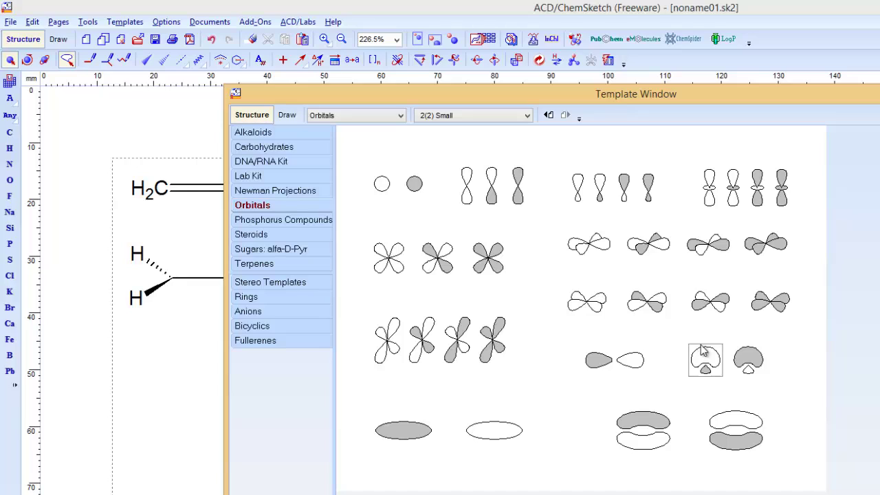
pyautogui.click(492, 203)
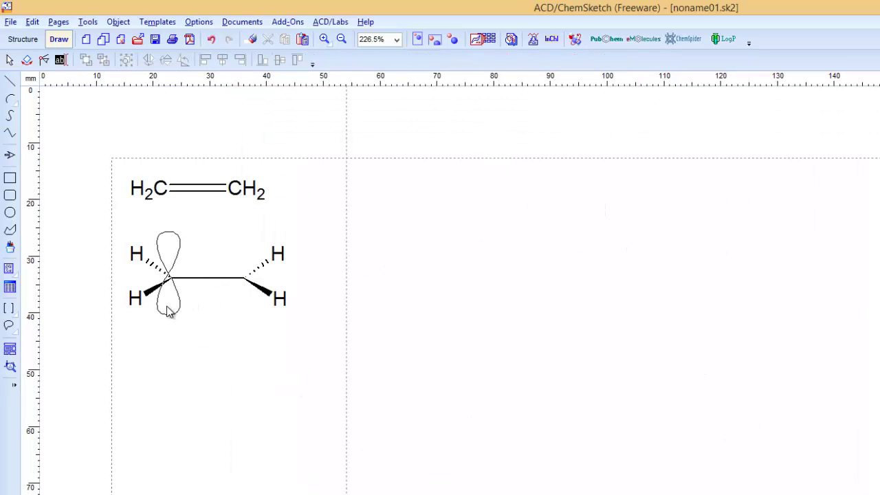
pyautogui.click(172, 314)
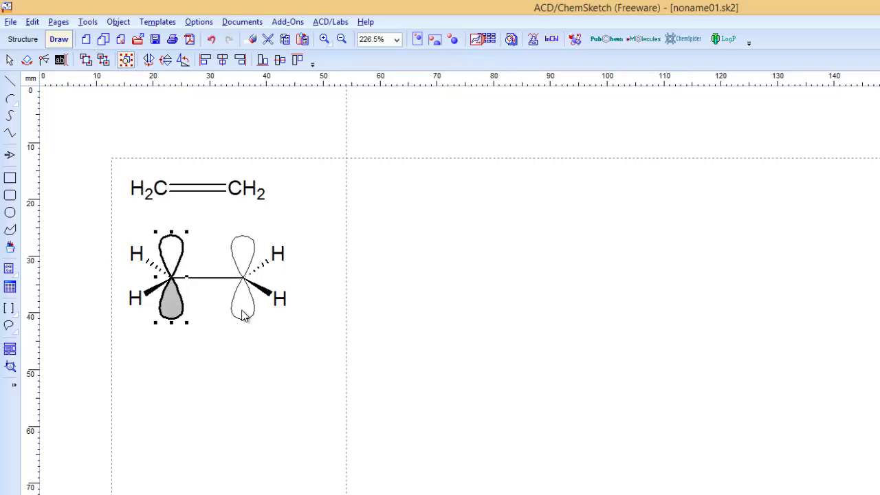
pyautogui.click(242, 314)
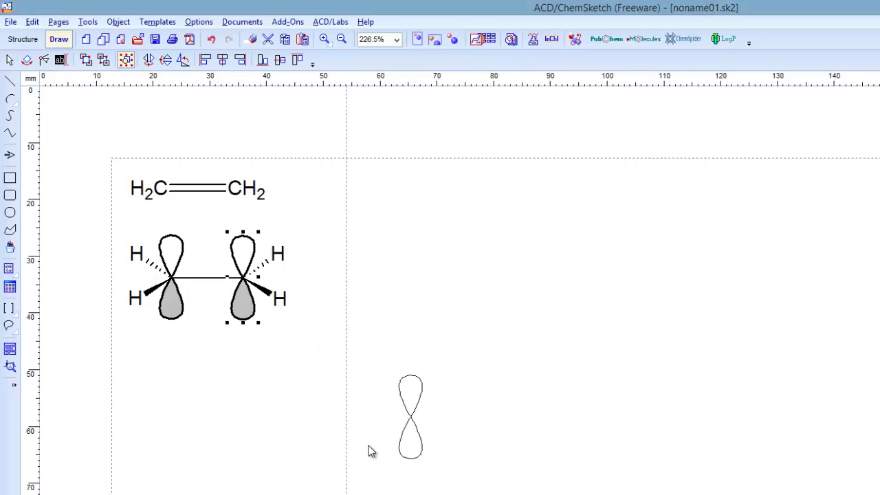
pyautogui.click(10, 59)
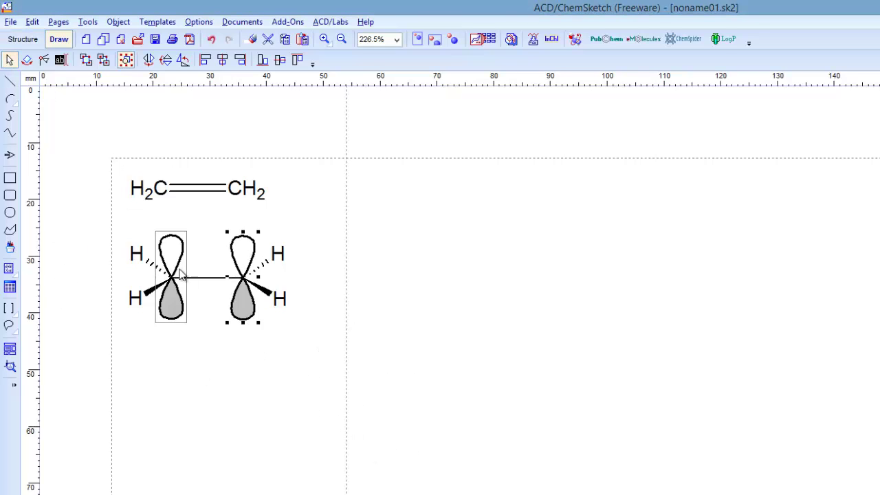
pyautogui.click(225, 360)
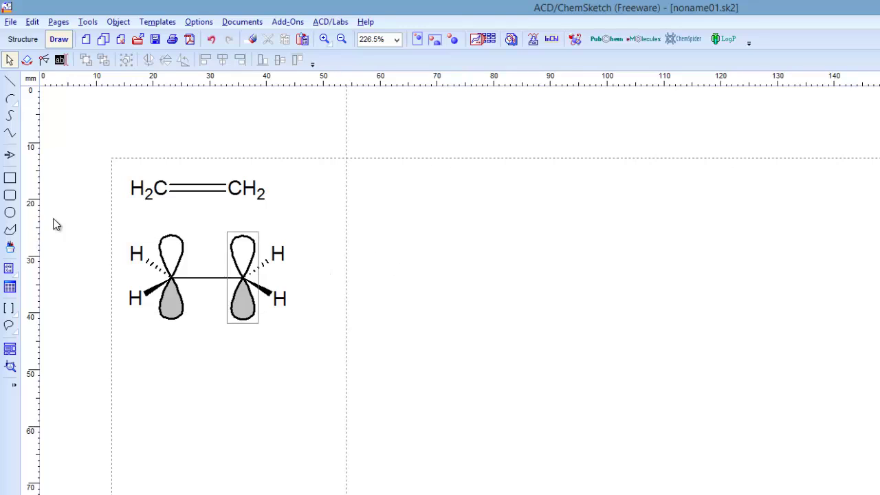
# - Draw one arc connecting the upper lobes of the two p orbitals and another connecting the lower lobes
pyautogui.click(11, 100)
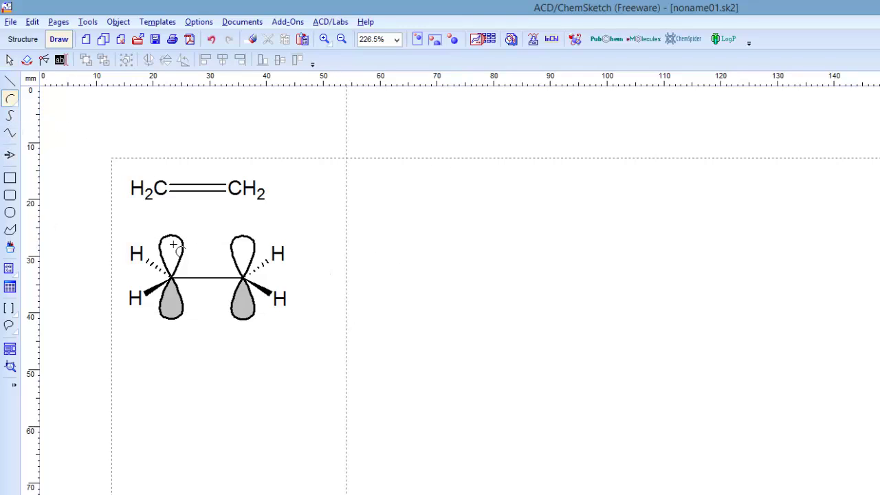
pyautogui.moveTo(198, 244)
pyautogui.mouseDown()
pyautogui.moveTo(237, 235)
pyautogui.moveTo(218, 225)
pyautogui.moveTo(231, 239)
pyautogui.moveTo(235, 211)
pyautogui.moveTo(253, 247)
pyautogui.moveTo(244, 246)
pyautogui.mouseUp()
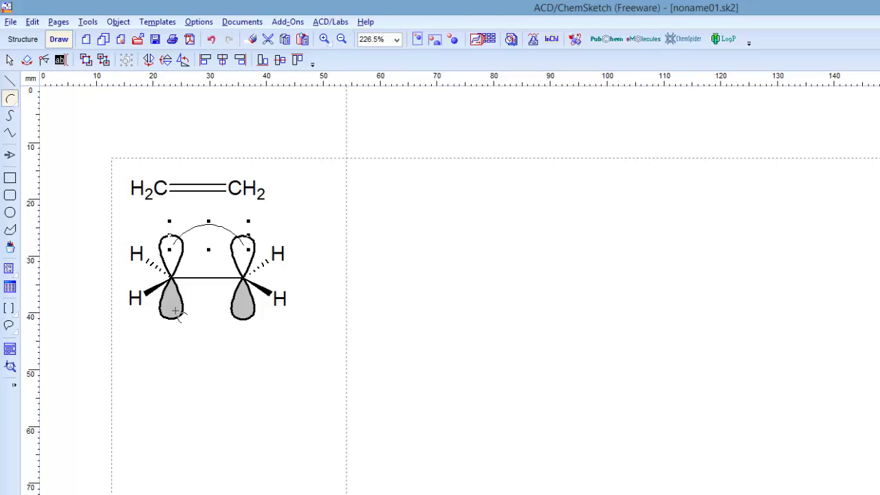
pyautogui.moveTo(176, 311)
pyautogui.mouseDown()
pyautogui.moveTo(197, 338)
pyautogui.moveTo(248, 318)
pyautogui.mouseUp()
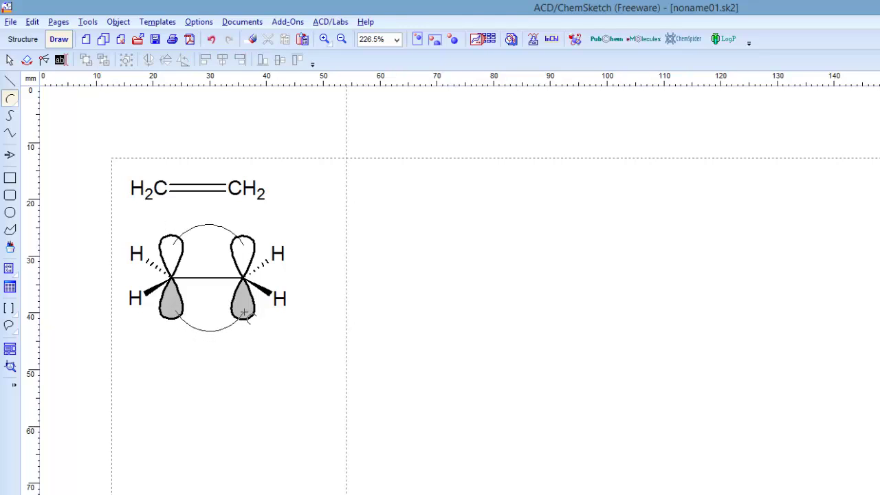
pyautogui.rightClick(280, 384)
pyautogui.click(267, 423)
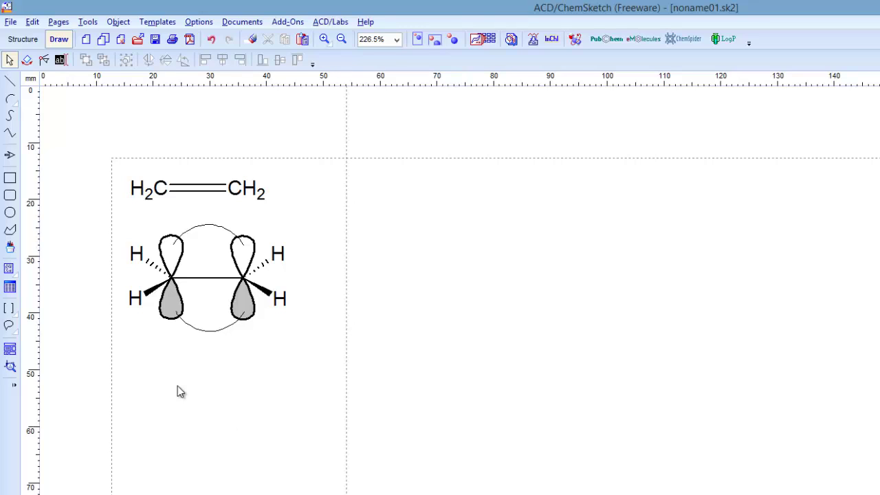
# - Select the entire orbital diagram, including its molecule and arcs, and paste a copy beside the original
pyautogui.click(23, 39)
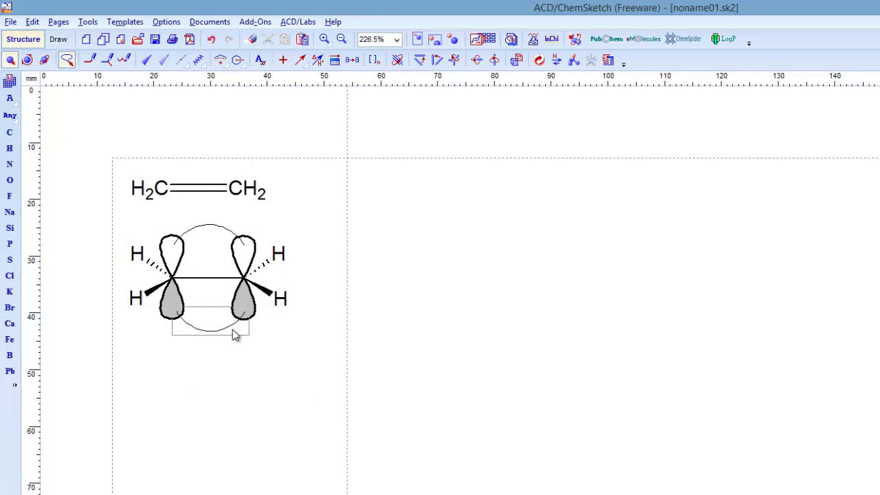
pyautogui.click(208, 279)
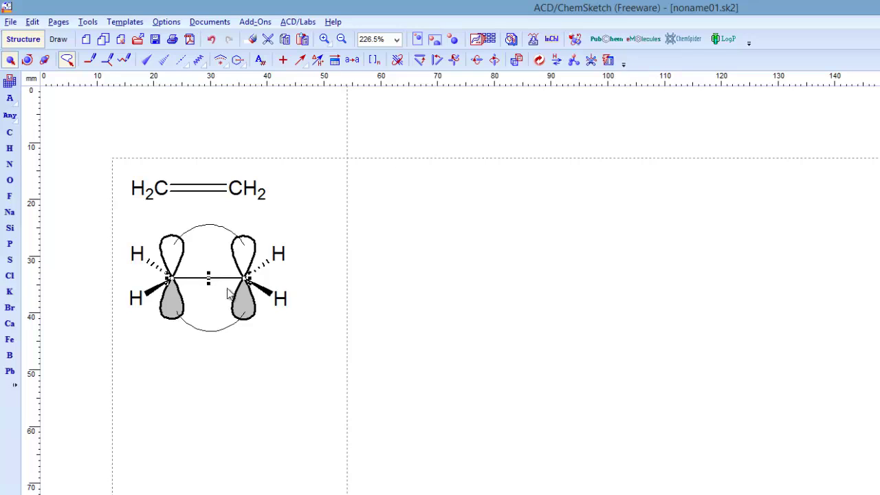
pyautogui.click(305, 257)
pyautogui.moveTo(126, 229)
pyautogui.mouseDown()
pyautogui.moveTo(314, 341)
pyautogui.moveTo(285, 207)
pyautogui.moveTo(296, 246)
pyautogui.mouseUp()
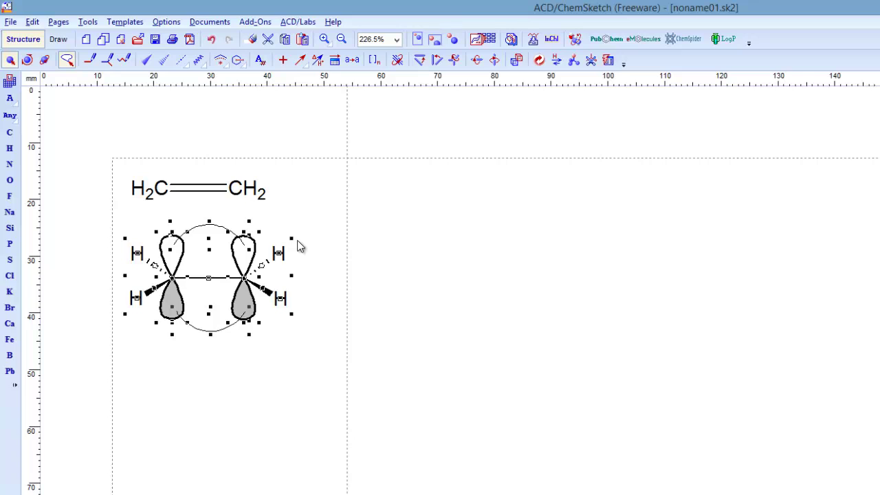
pyautogui.hotkey('ctrl', 'v')
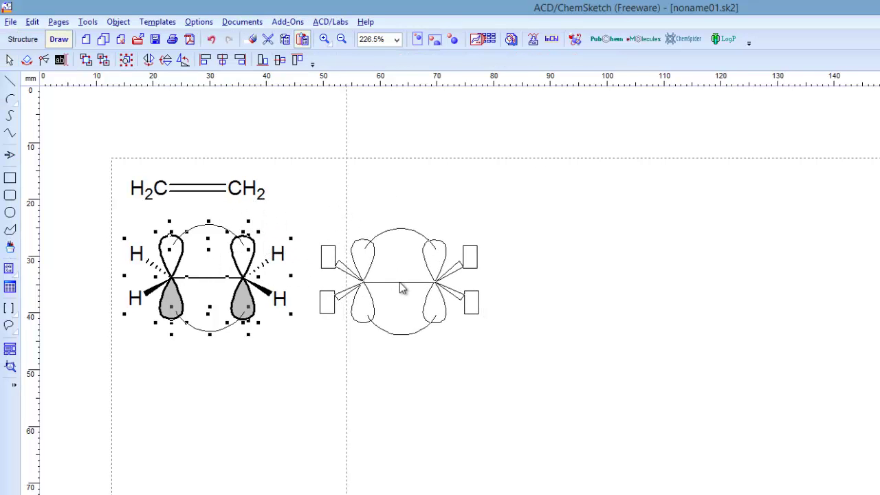
pyautogui.click(399, 284)
pyautogui.click(523, 377)
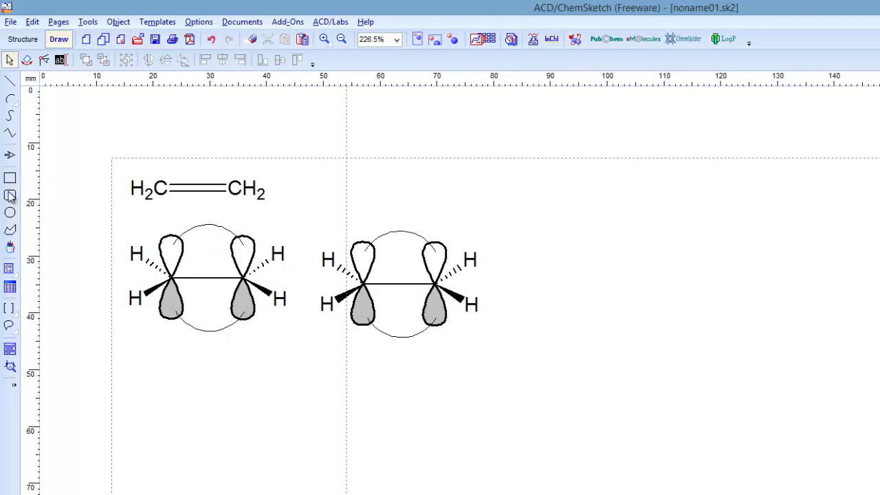
# - Delete both connecting arcs and the p orbital on the second carbon from the copied diagram
pyautogui.click(252, 39)
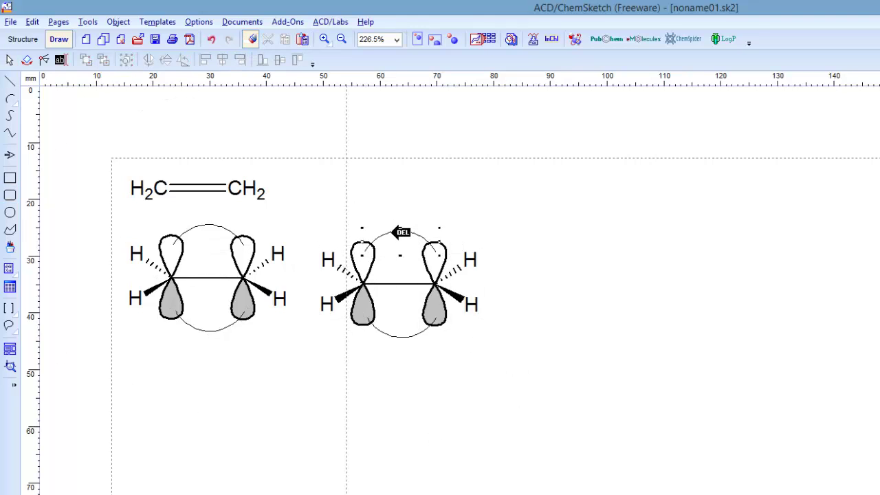
pyautogui.click(395, 232)
pyautogui.click(411, 337)
pyautogui.click(430, 319)
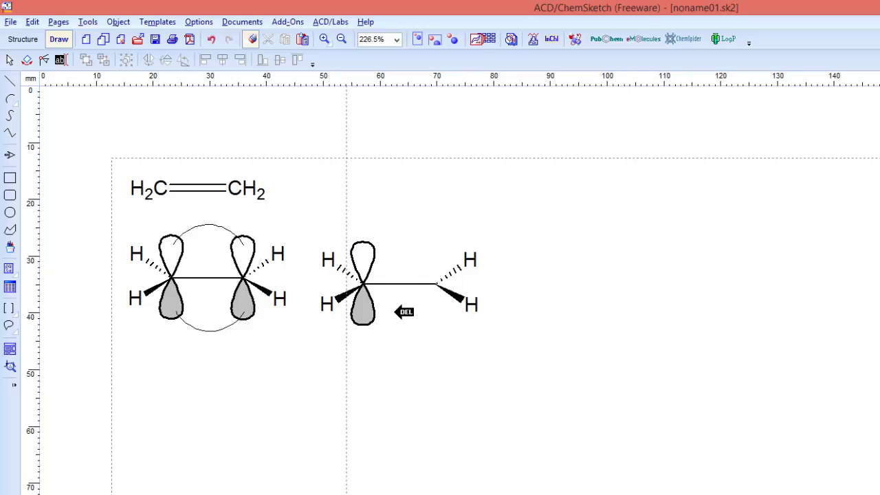
# - Delete the remaining p orbital from the copied molecule and place the unshaded upper pi lobe from the Orbitals templates above its C–C bond
pyautogui.click(372, 268)
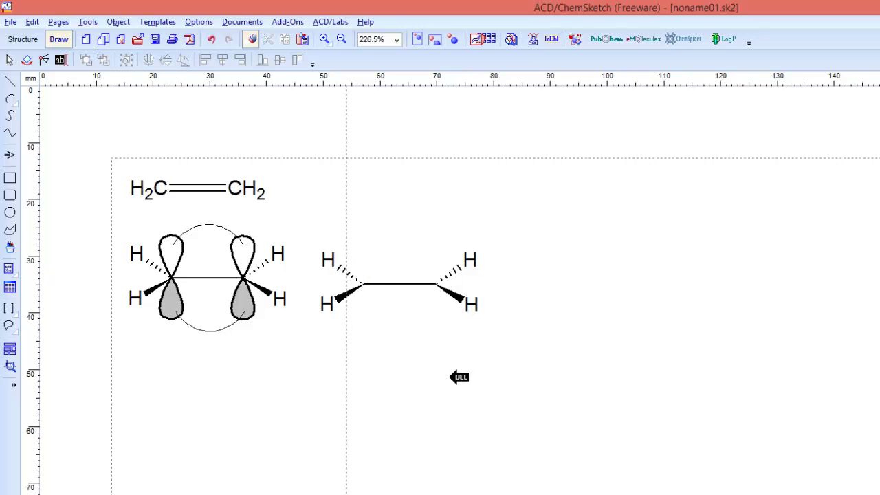
pyautogui.click(483, 42)
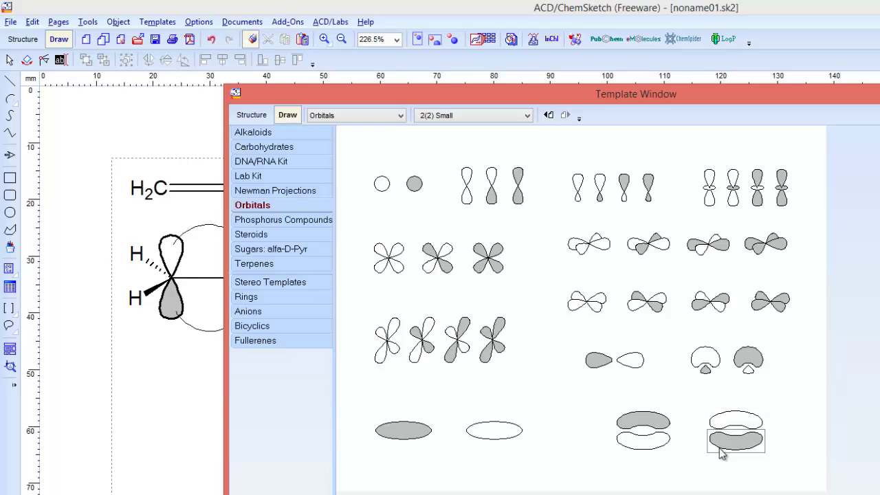
pyautogui.click(733, 426)
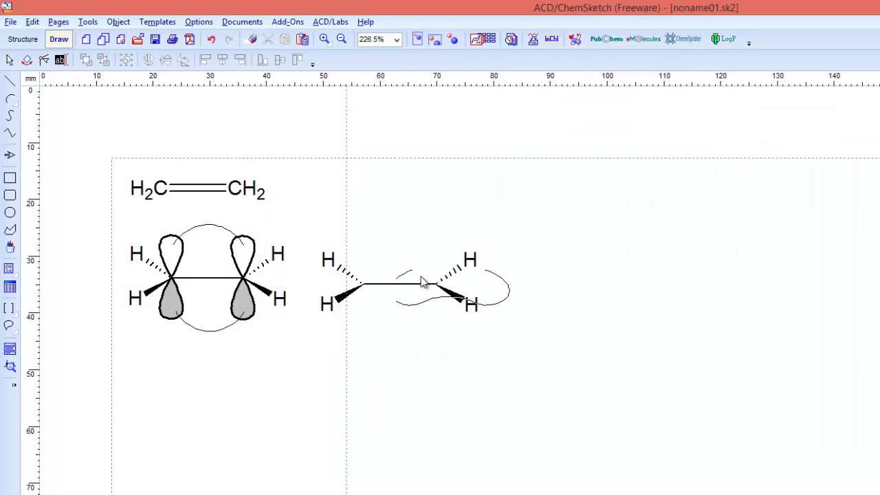
pyautogui.click(395, 260)
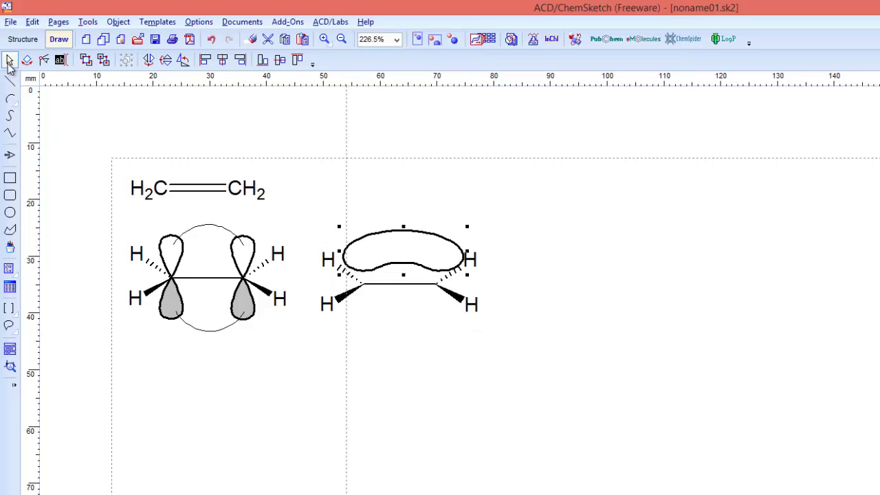
# - Shrink the unshaded pi lobe and centre it just above the bond between the two carbons
pyautogui.click(9, 59)
pyautogui.moveTo(339, 227); pyautogui.dragTo(371, 238)
pyautogui.moveTo(407, 262); pyautogui.dragTo(390, 273)
pyautogui.click(414, 333)
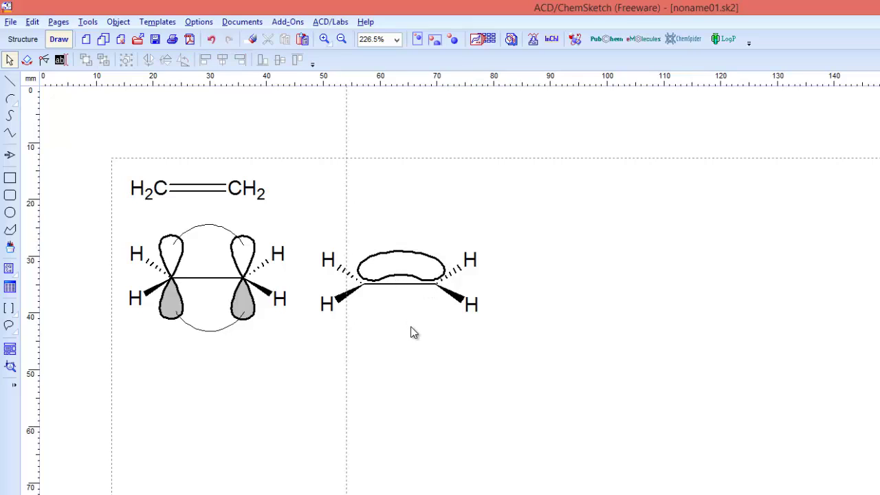
# - Place the shaded lower pi lobe from the Orbitals templates below the C–C bond, shrunk and centred to match the upper lobe
pyautogui.click(487, 41)
pyautogui.click(745, 446)
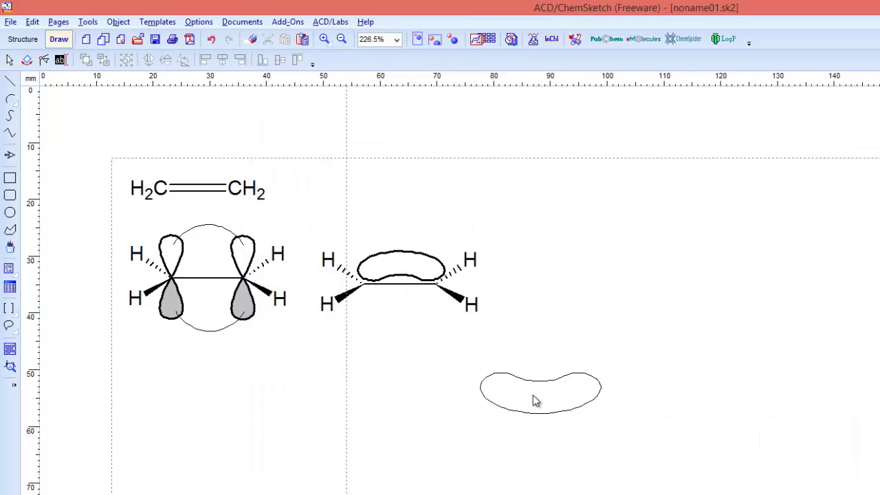
pyautogui.click(426, 324)
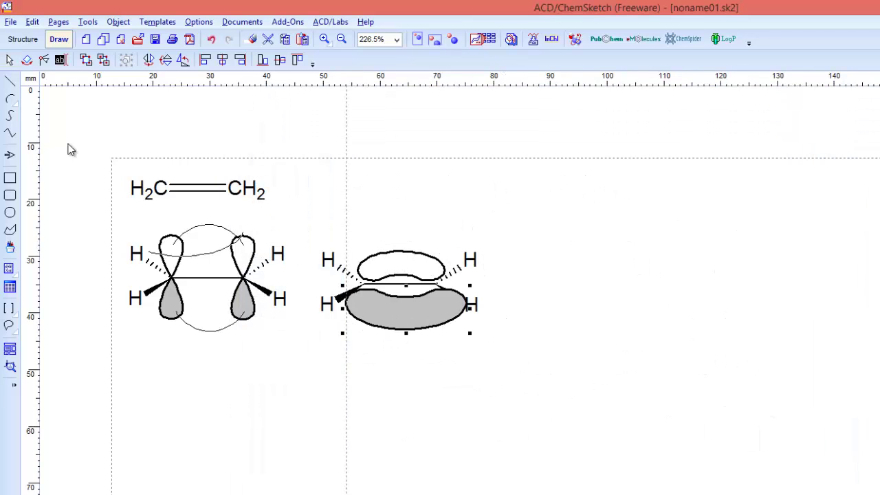
pyautogui.click(10, 60)
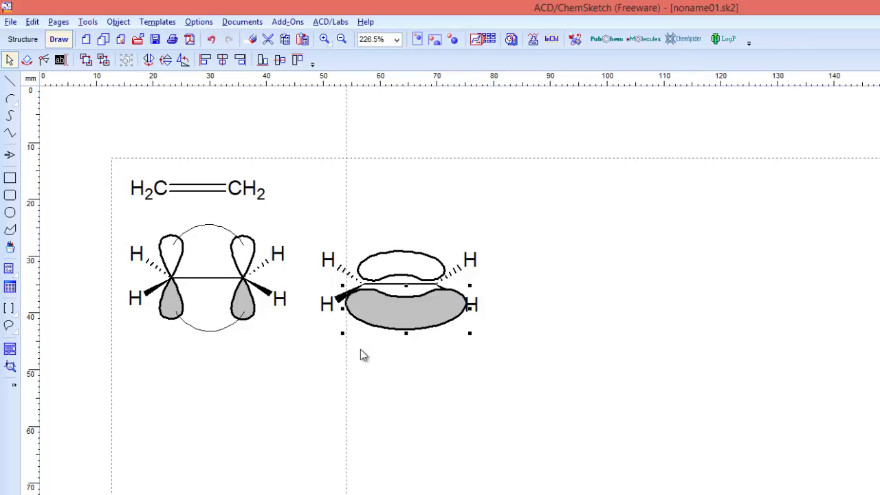
pyautogui.moveTo(343, 333); pyautogui.dragTo(388, 305)
pyautogui.moveTo(440, 317); pyautogui.dragTo(417, 328)
pyautogui.click(431, 371)
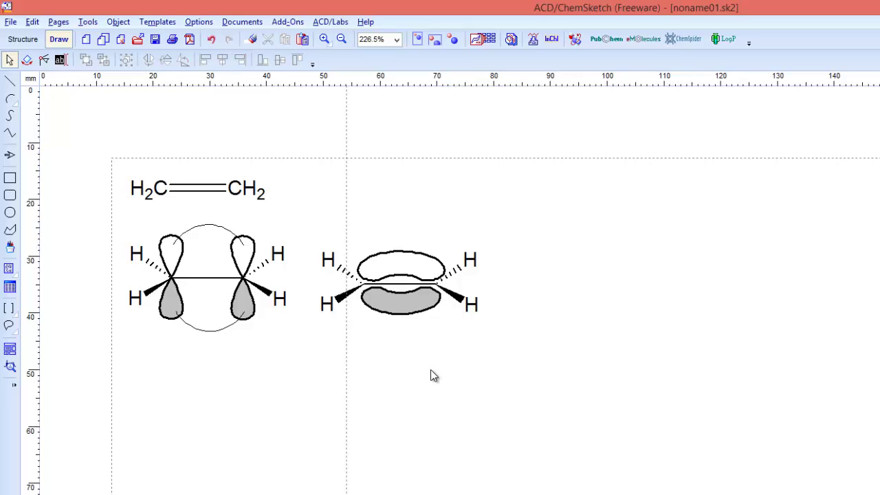
pyautogui.click(389, 301)
pyautogui.click(400, 265)
pyautogui.click(448, 330)
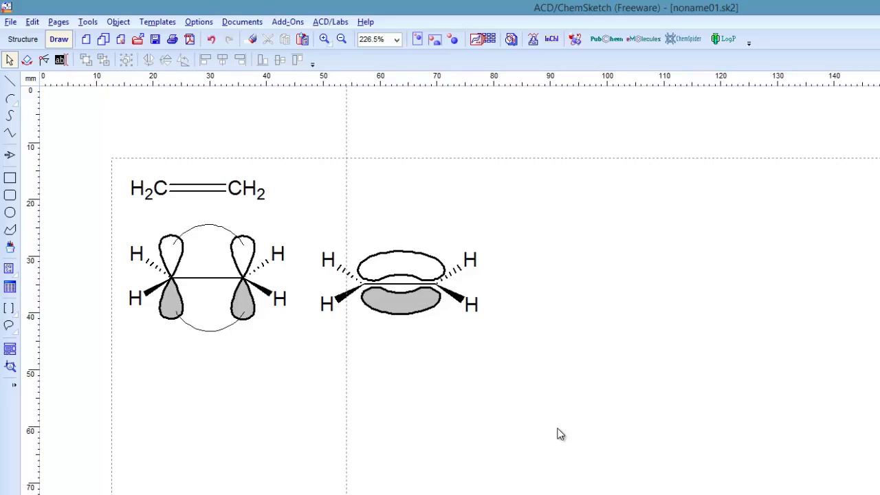
# - Draw an ammonia molecule above the pi bond diagram, with a nitrogen atom bonded to three explicit hydrogens below it
pyautogui.click(28, 40)
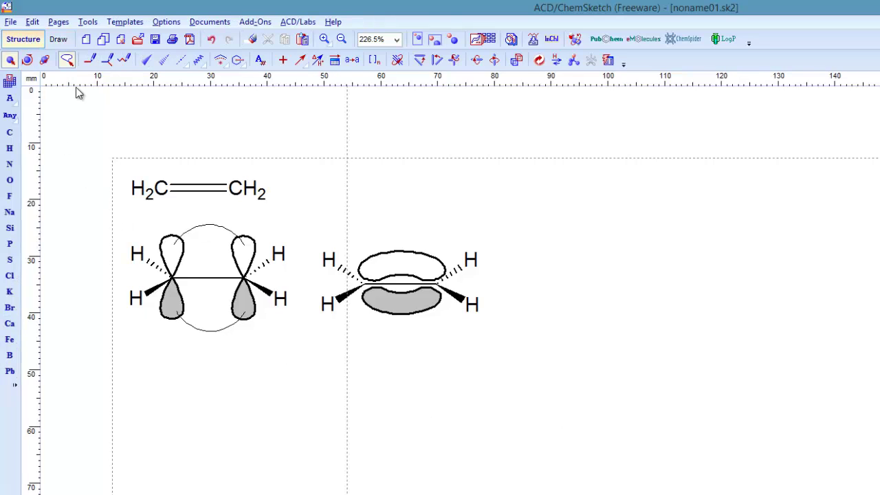
pyautogui.click(11, 166)
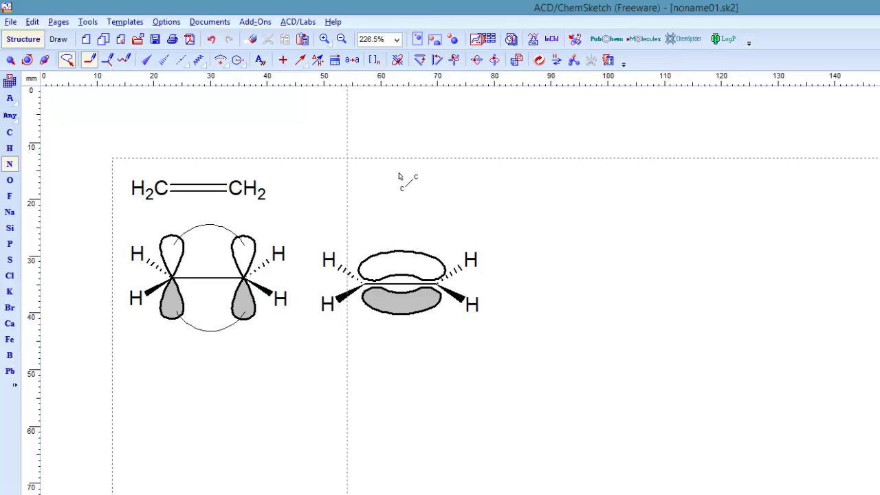
pyautogui.click(399, 176)
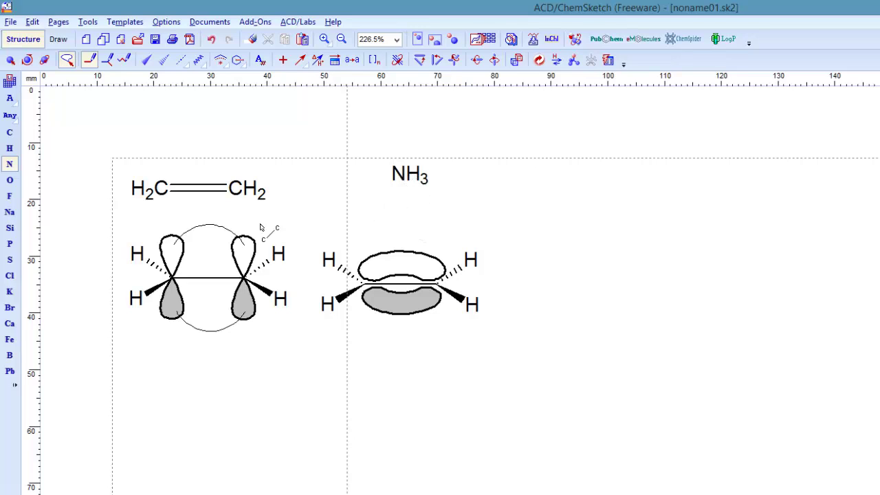
pyautogui.click(9, 149)
pyautogui.moveTo(373, 200); pyautogui.dragTo(397, 178)
pyautogui.moveTo(404, 208); pyautogui.dragTo(400, 176)
pyautogui.moveTo(440, 204); pyautogui.dragTo(398, 174)
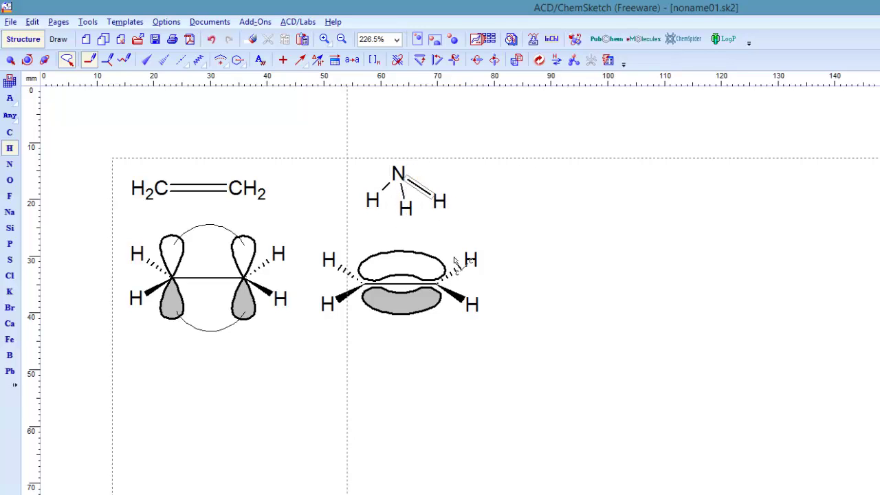
# - Spread ammonia's hydrogens evenly and make the middle N–H bond a solid wedge and the left one a hashed wedge
pyautogui.click(11, 60)
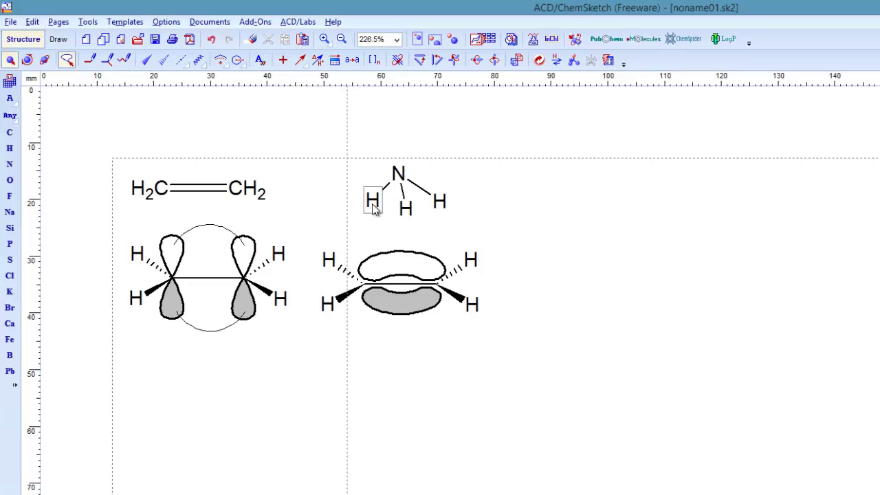
pyautogui.moveTo(373, 203); pyautogui.dragTo(438, 206)
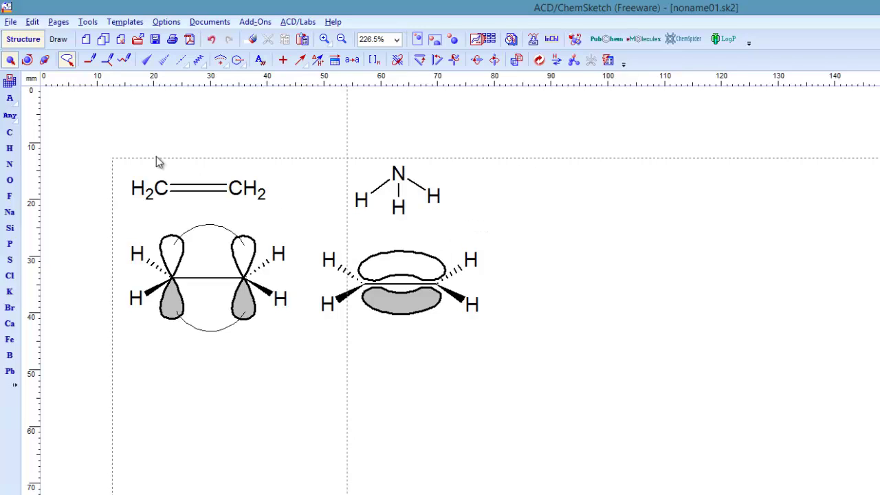
pyautogui.click(147, 60)
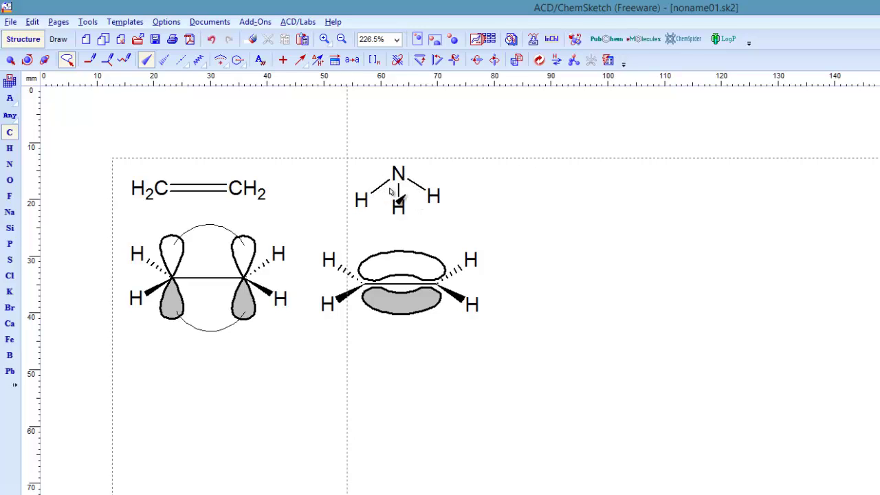
pyautogui.click(398, 193)
pyautogui.click(164, 60)
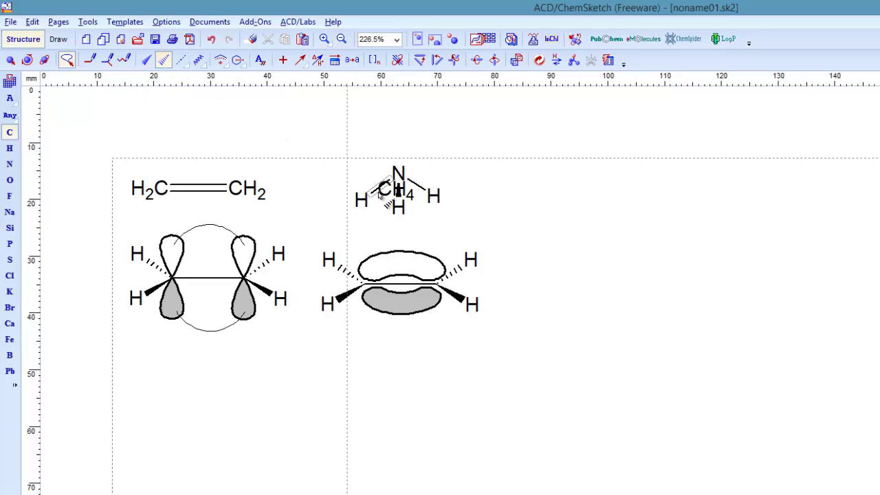
pyautogui.click(380, 195)
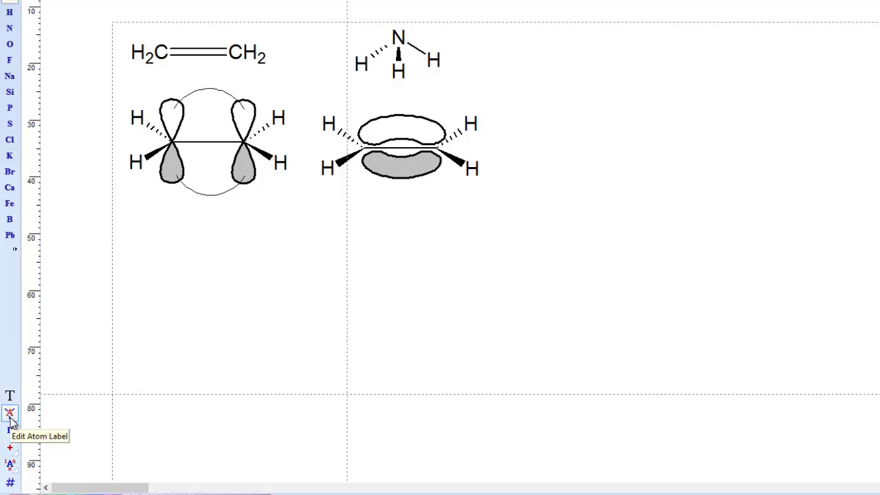
# - Insert the atom label ".." above the nitrogen as its lone pair
pyautogui.click(10, 414)
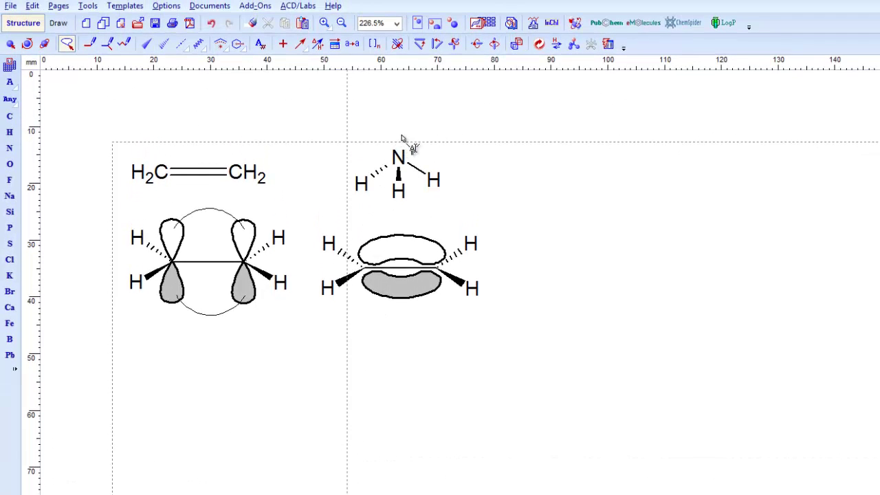
pyautogui.click(403, 139)
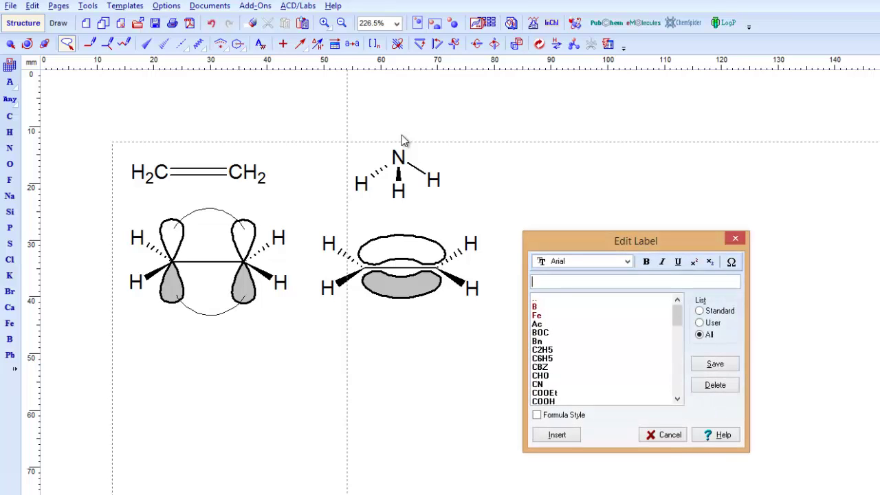
pyautogui.write('..')
pyautogui.click(557, 436)
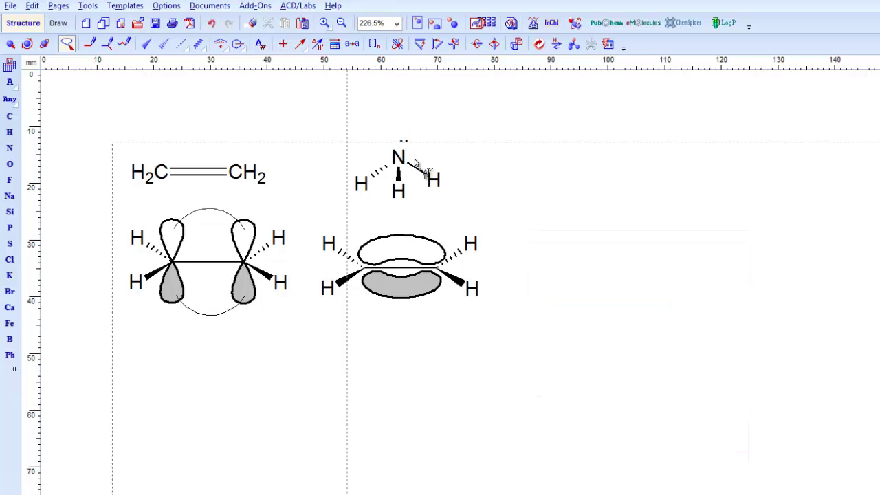
# - Enlarge the lone-pair dots and centre them above ammonia's nitrogen
pyautogui.click(10, 43)
pyautogui.moveTo(394, 118); pyautogui.dragTo(415, 151)
pyautogui.moveTo(415, 121)
pyautogui.mouseDown()
pyautogui.moveTo(435, 125)
pyautogui.moveTo(407, 133)
pyautogui.mouseUp()
pyautogui.click(452, 165)
pyautogui.click(475, 150)
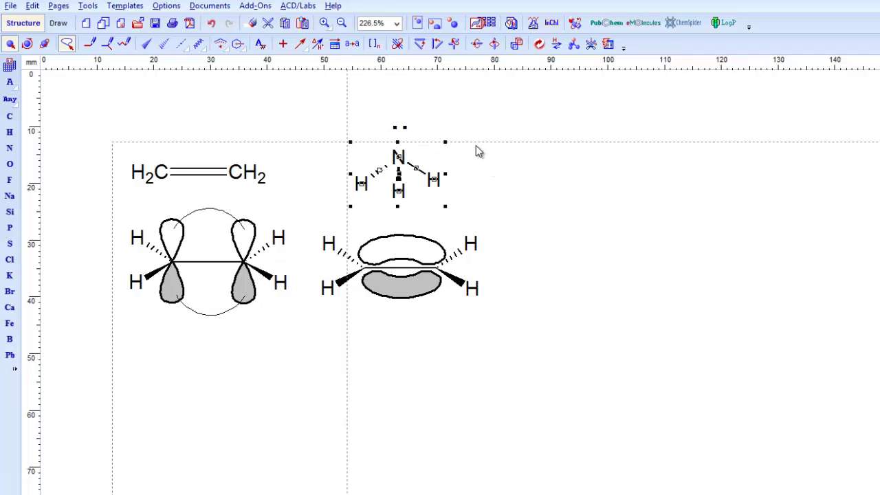
pyautogui.click(451, 136)
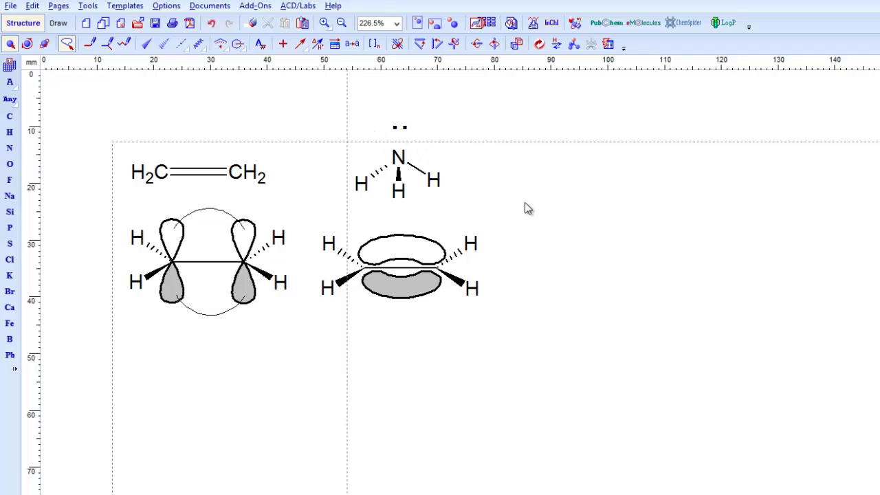
# - Try placing the orbital template with a large unshaded lobe and small shaded lobe on the nitrogen, and undo the placement
pyautogui.click(485, 25)
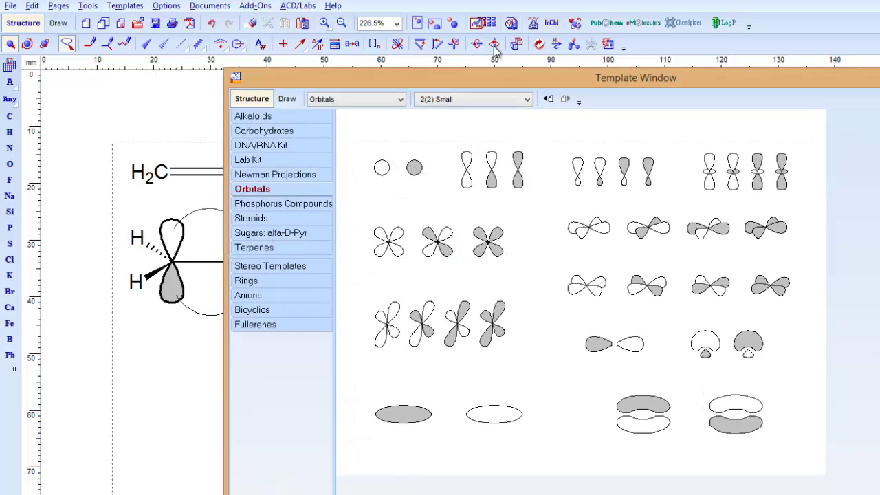
pyautogui.click(601, 180)
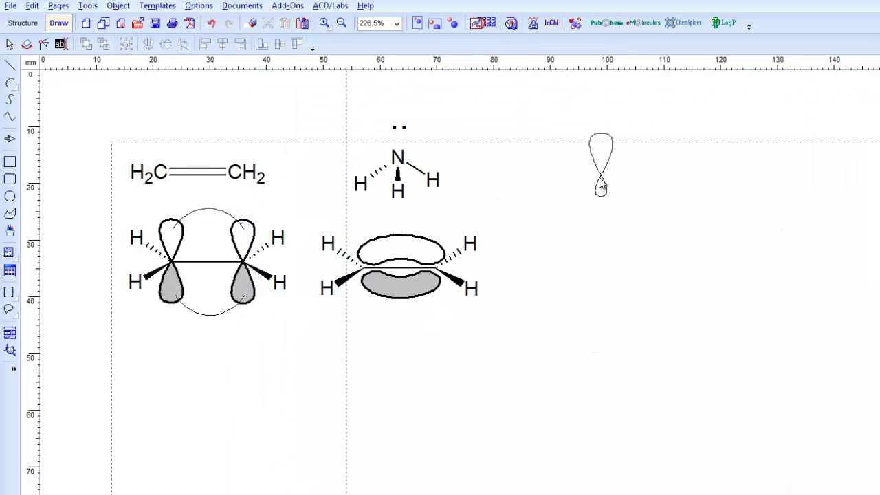
pyautogui.click(400, 165)
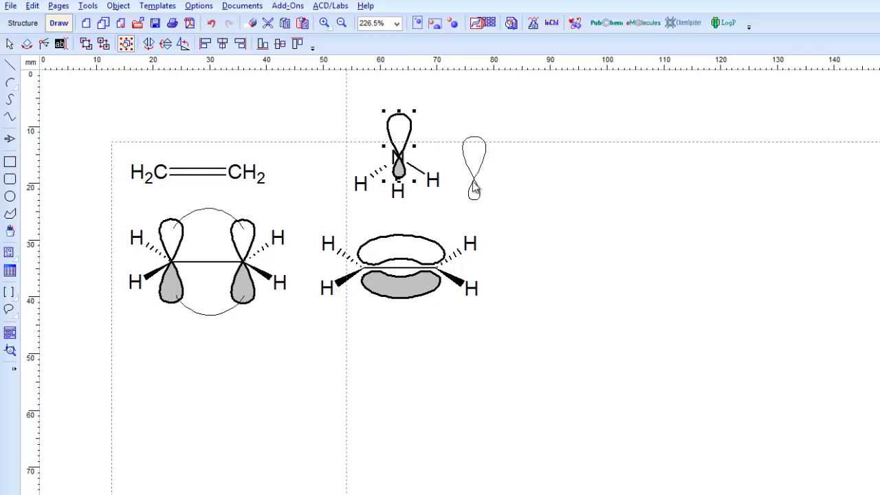
pyautogui.hotkey('ctrl', 'z')
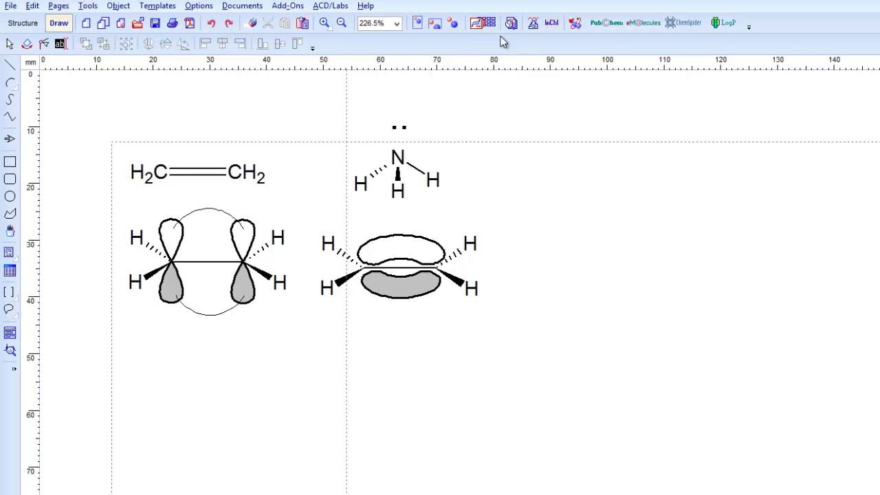
# - Place the single unshaded lobe from the Orbitals templates beside ammonia and rotate it 90° to stand upright
pyautogui.click(483, 23)
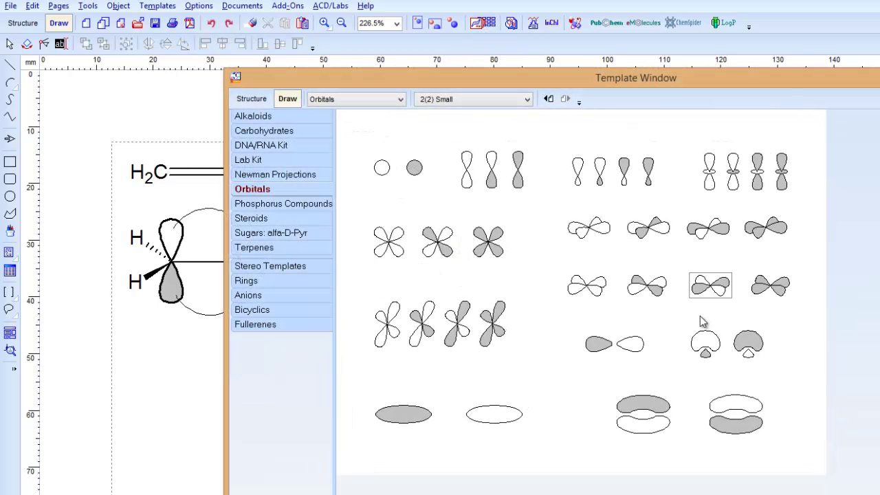
pyautogui.click(631, 345)
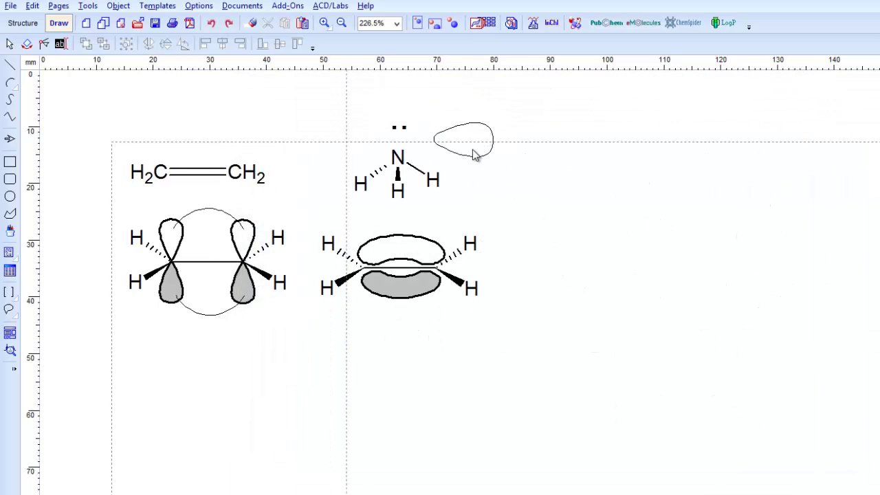
pyautogui.click(473, 154)
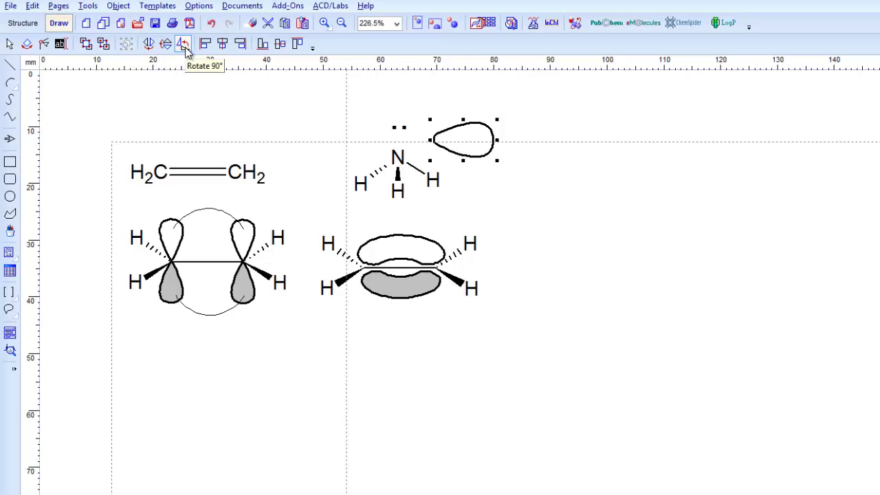
pyautogui.click(184, 44)
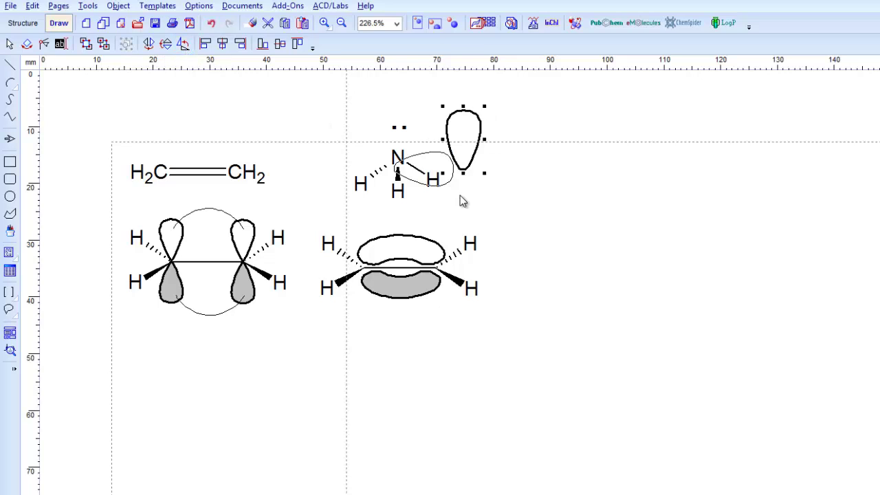
# - Shrink the upright lobe and move it directly above the nitrogen, over the lone-pair dots
pyautogui.click(10, 44)
pyautogui.click(453, 148)
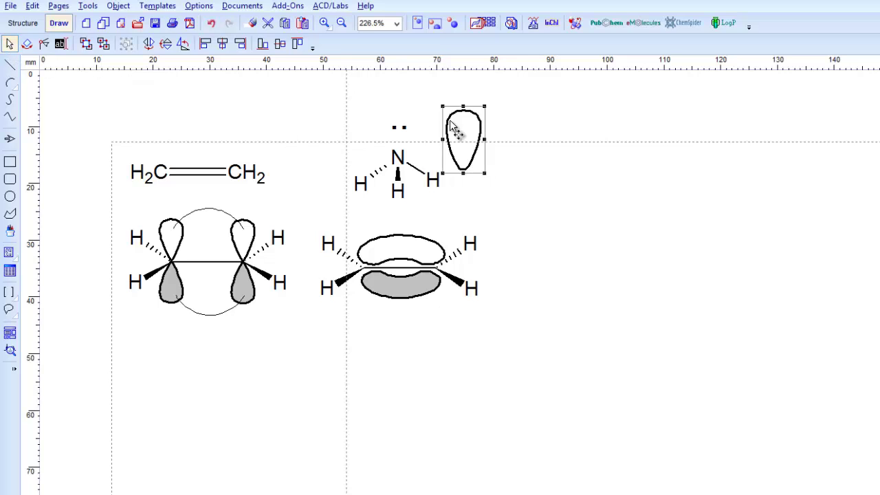
pyautogui.click(452, 128)
pyautogui.click(444, 107)
pyautogui.moveTo(443, 106)
pyautogui.mouseDown()
pyautogui.moveTo(451, 114)
pyautogui.moveTo(444, 106)
pyautogui.mouseUp()
pyautogui.moveTo(474, 157); pyautogui.dragTo(413, 129)
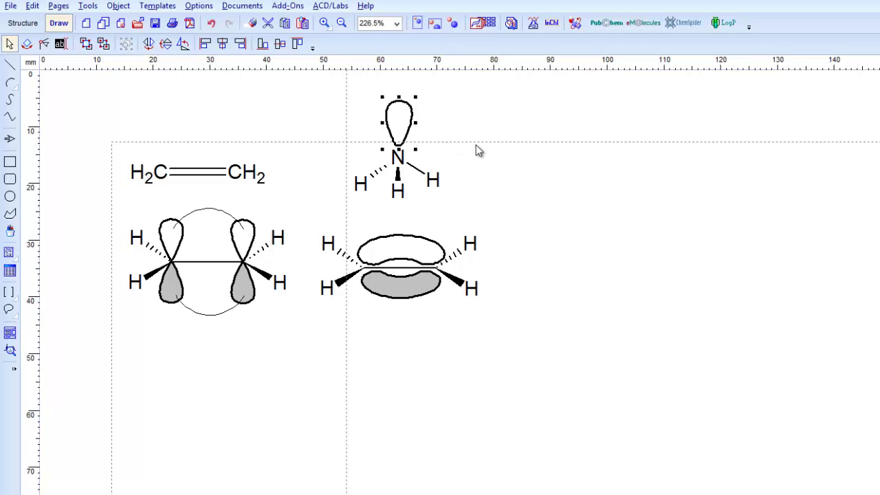
pyautogui.click(476, 145)
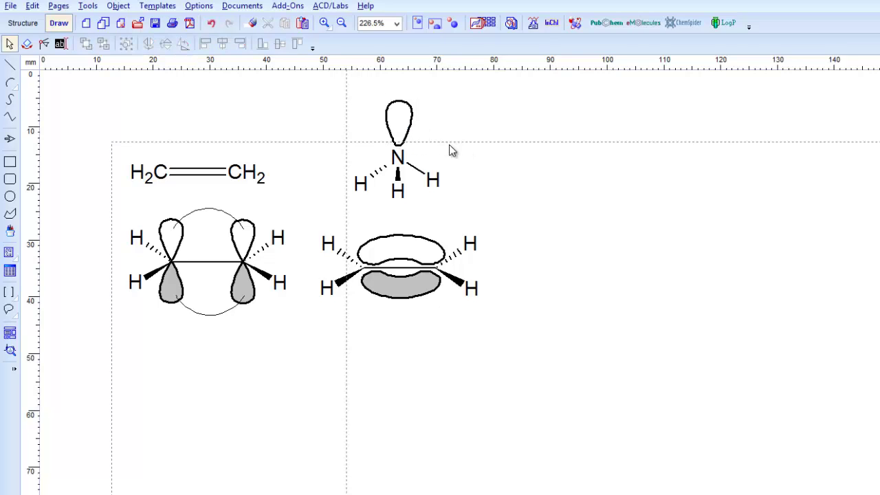
# - Send the upright lobe on ammonia behind the lone-pair dots and nudge the dots slightly upward inside the lobe
pyautogui.click(413, 133)
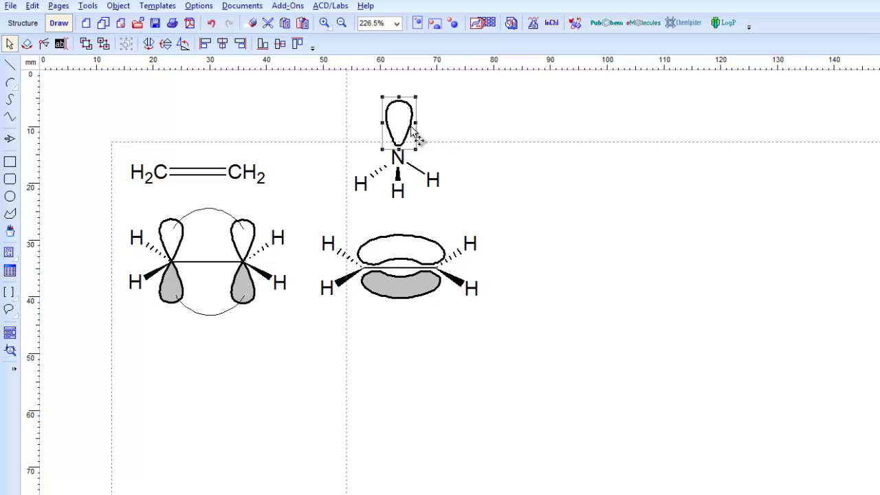
pyautogui.click(104, 46)
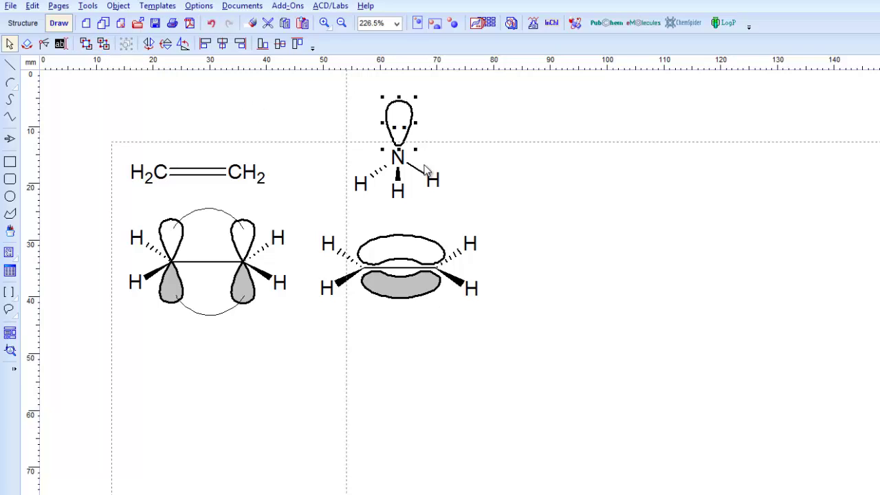
pyautogui.click(575, 209)
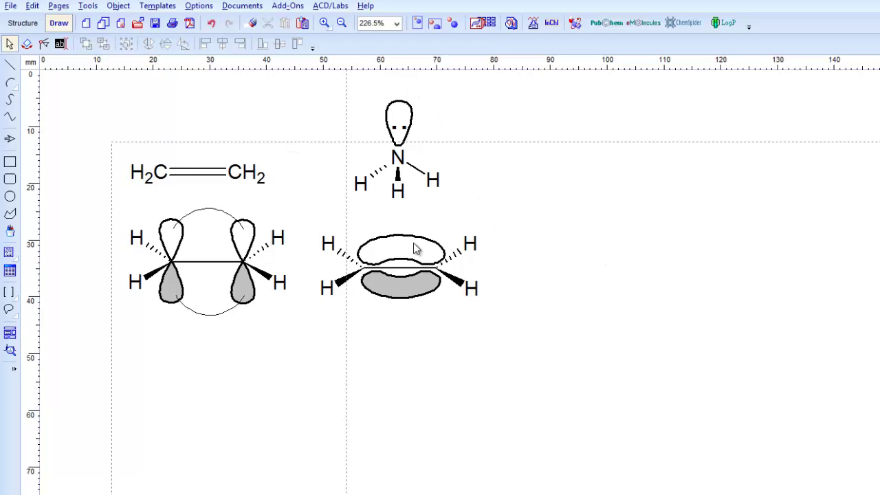
pyautogui.click(407, 137)
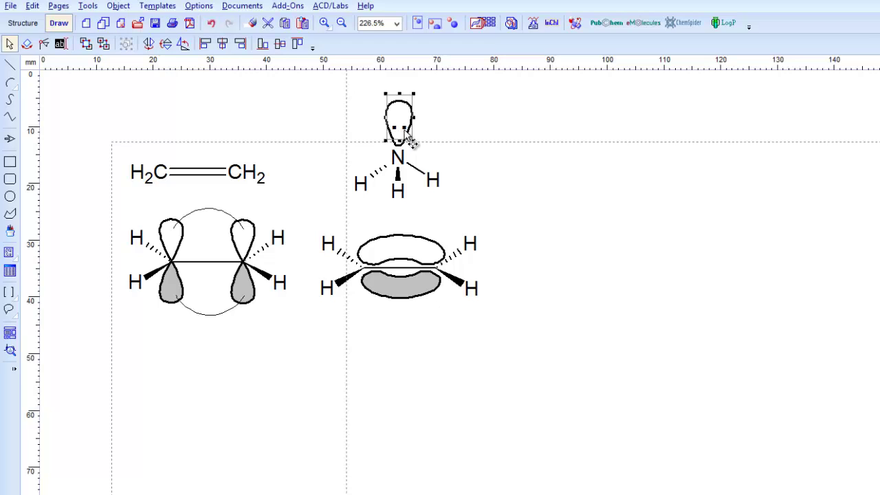
pyautogui.press('Up')
pyautogui.press('Up')
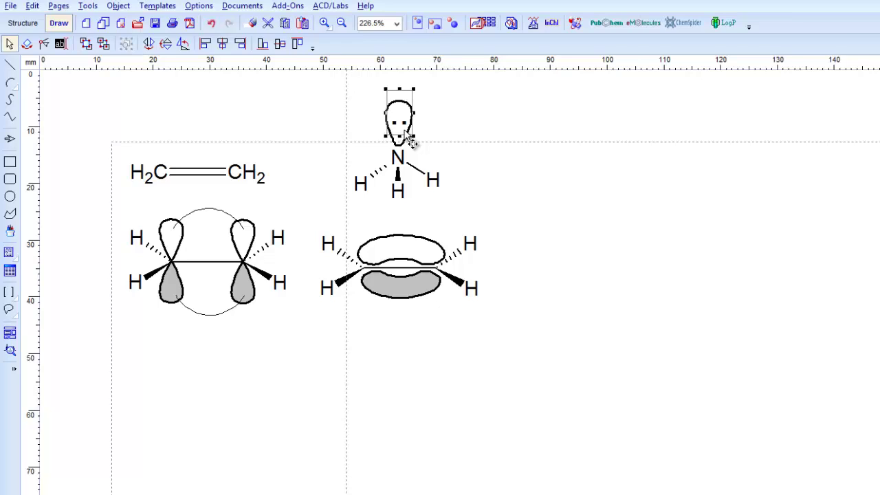
pyautogui.click(474, 160)
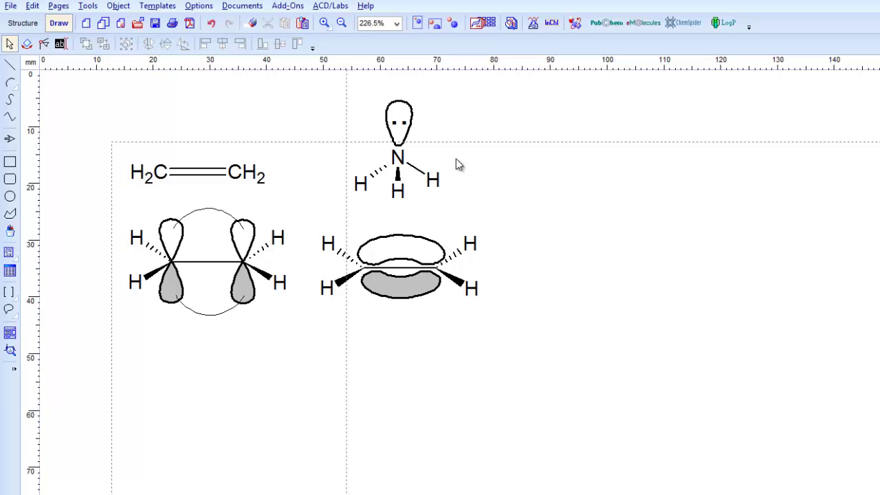
# - Browse the drawing templates and look through the Lab Kit glassware set
pyautogui.click(492, 31)
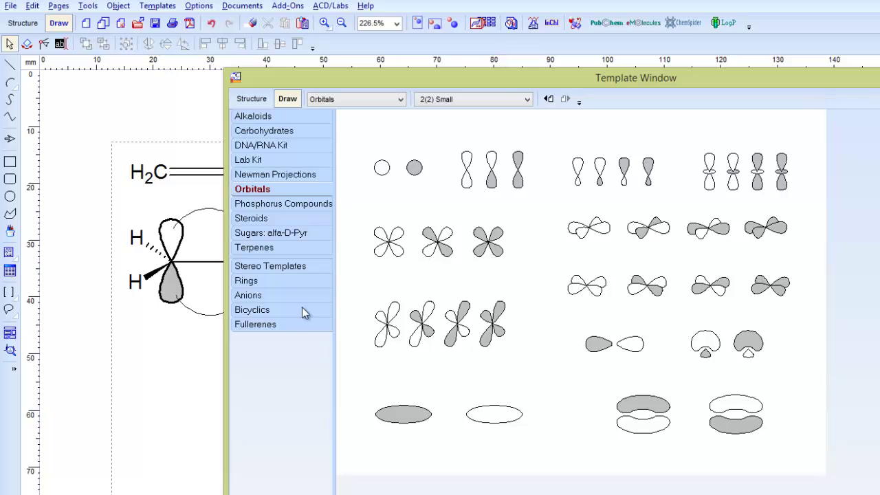
pyautogui.click(403, 102)
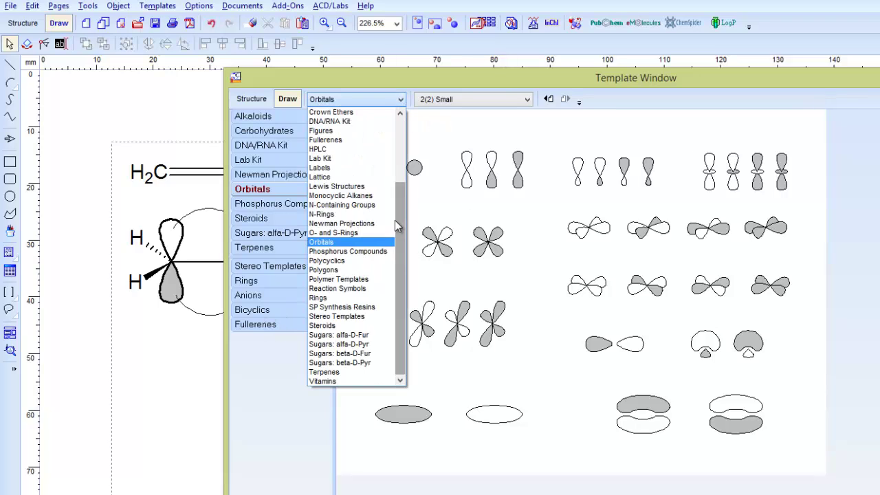
pyautogui.moveTo(404, 227); pyautogui.dragTo(410, 149)
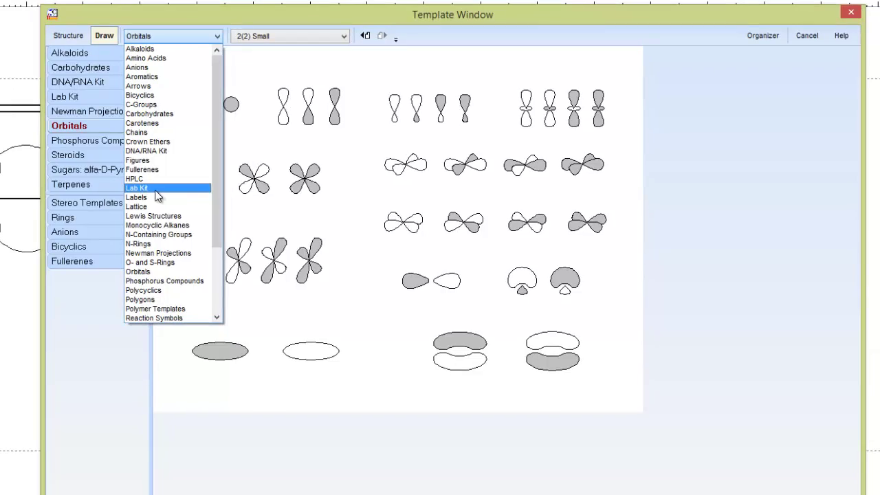
pyautogui.click(155, 191)
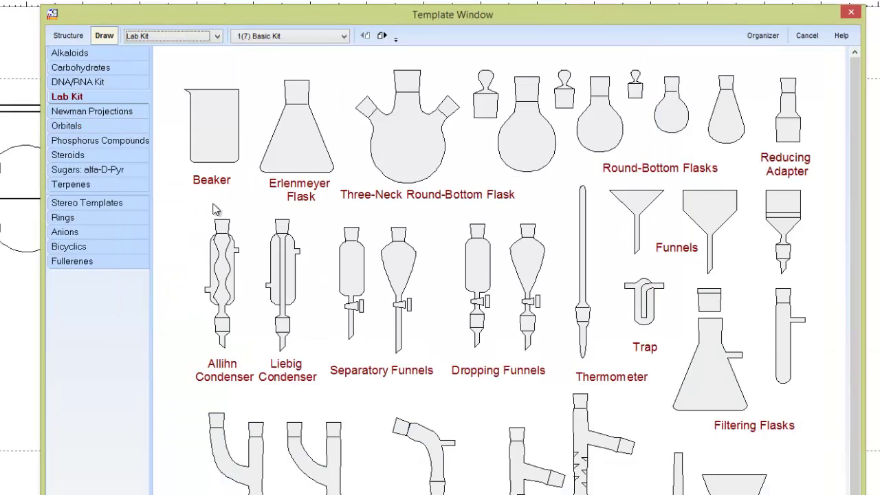
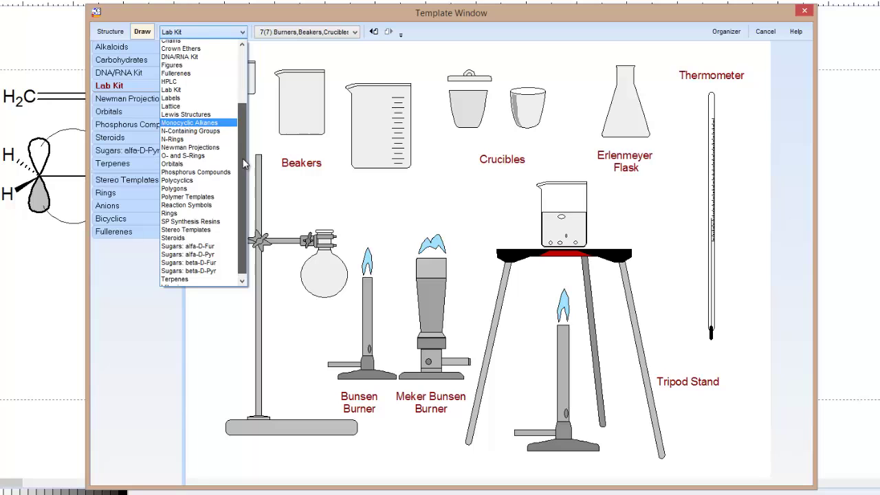
# - Place the C60 fullerene with double bonds from the Fullerenes templates beside the other structures and shrink it to about 24 mm across
pyautogui.click(191, 92)
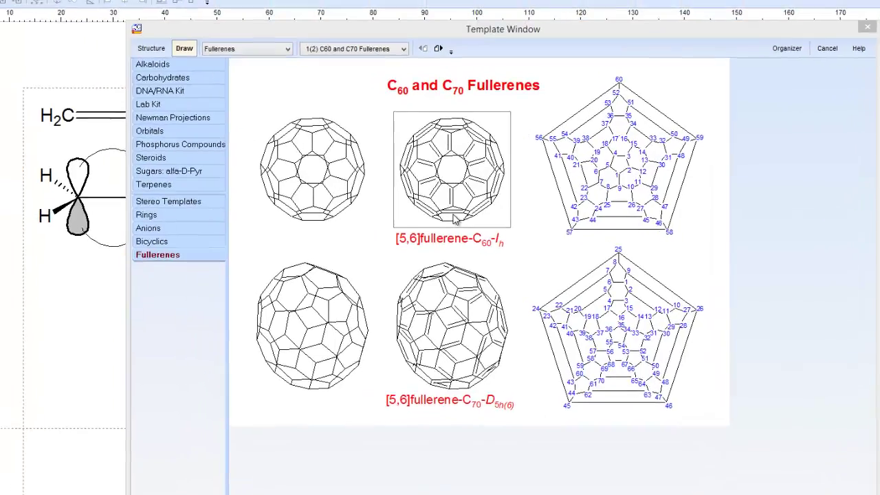
pyautogui.click(405, 197)
pyautogui.click(641, 326)
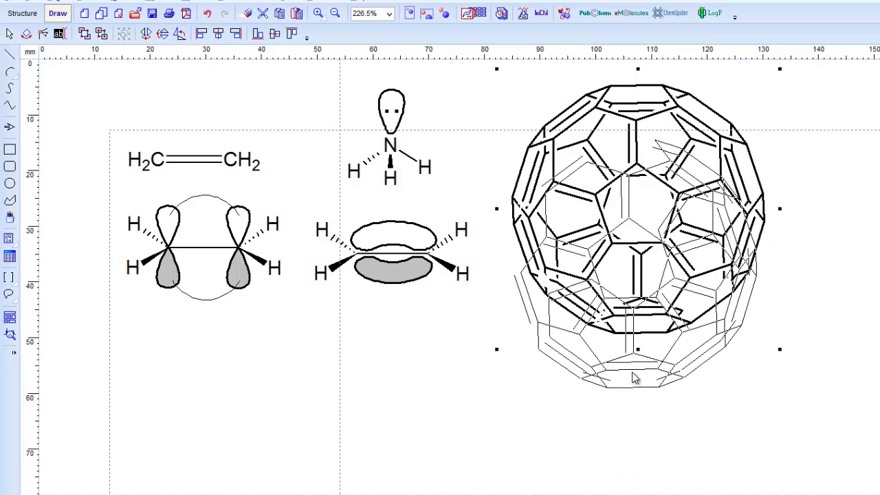
pyautogui.click(10, 34)
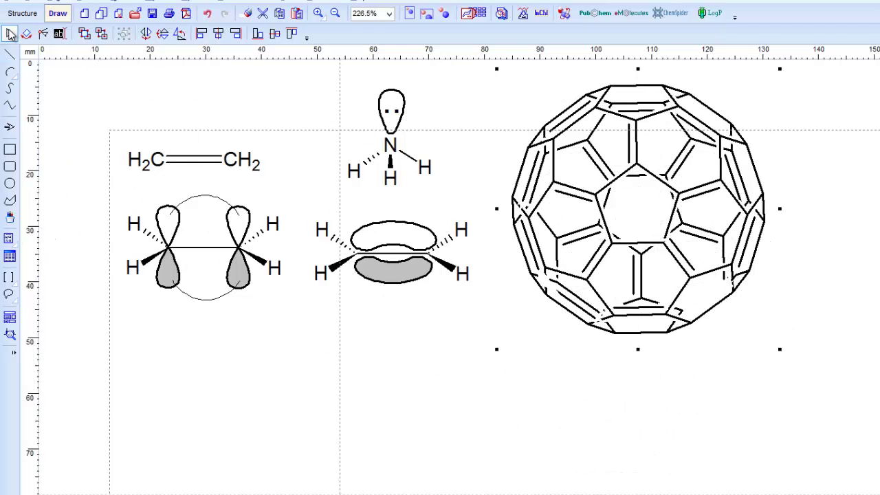
pyautogui.moveTo(496, 69); pyautogui.dragTo(627, 197)
pyautogui.moveTo(719, 308); pyautogui.dragTo(601, 242)
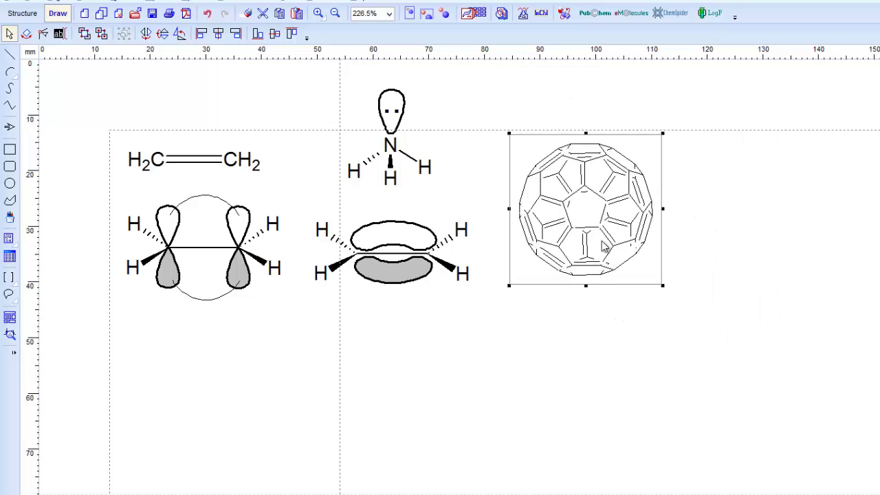
# - Rotate the C60 fullerene in three dimensions and open it in ACD/3D Viewer
pyautogui.click(23, 13)
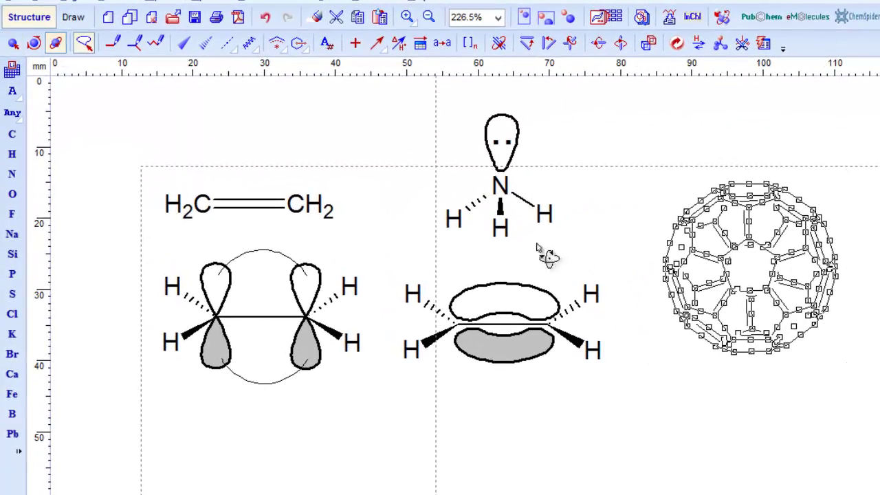
pyautogui.moveTo(538, 247); pyautogui.dragTo(796, 407)
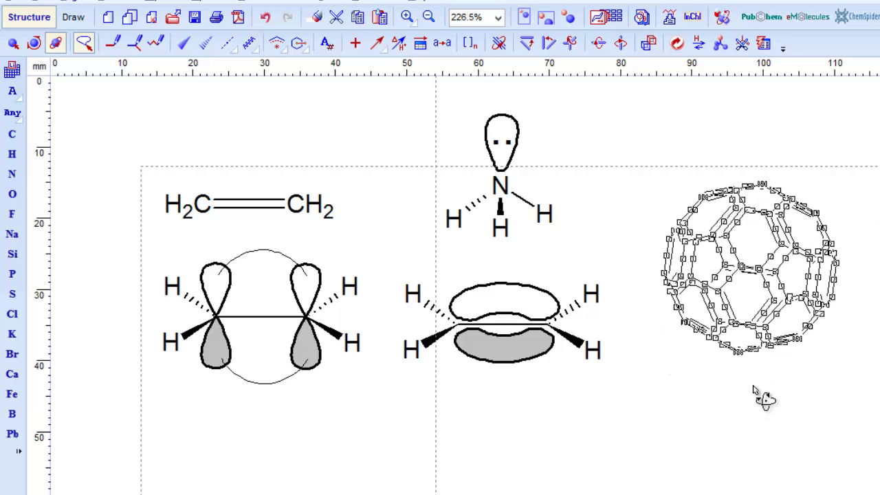
pyautogui.click(723, 18)
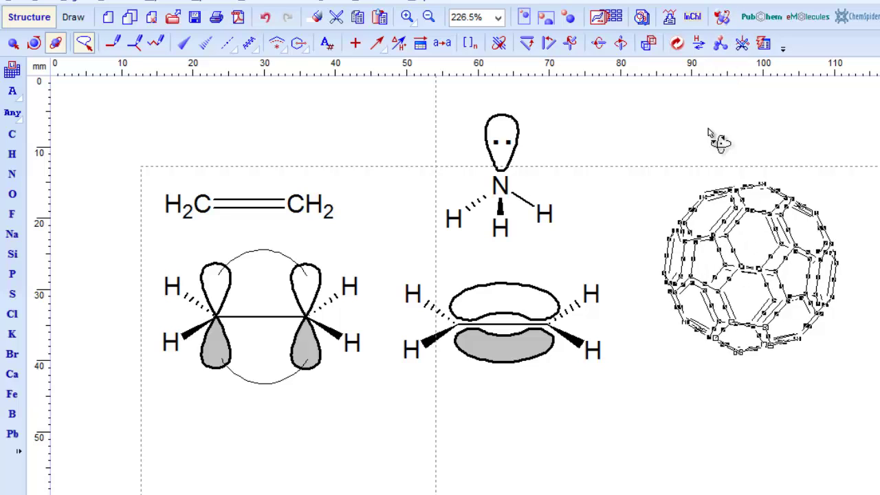
pyautogui.click(726, 19)
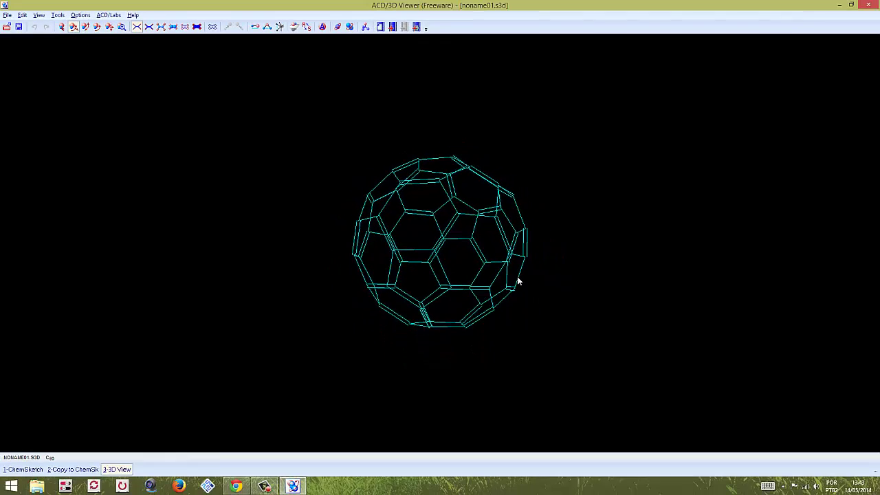
# - Show the fullerene as thick sticks and rotate the model to examine it from several sides
pyautogui.click(148, 27)
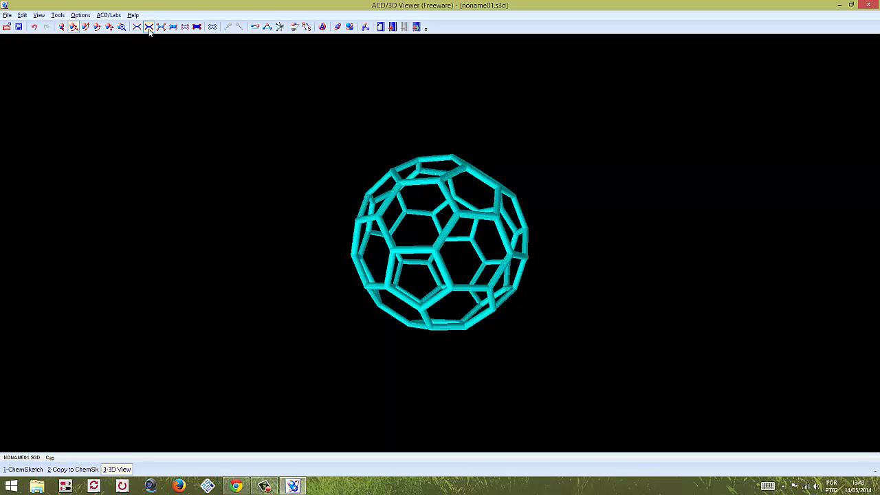
pyautogui.moveTo(484, 222); pyautogui.dragTo(510, 210)
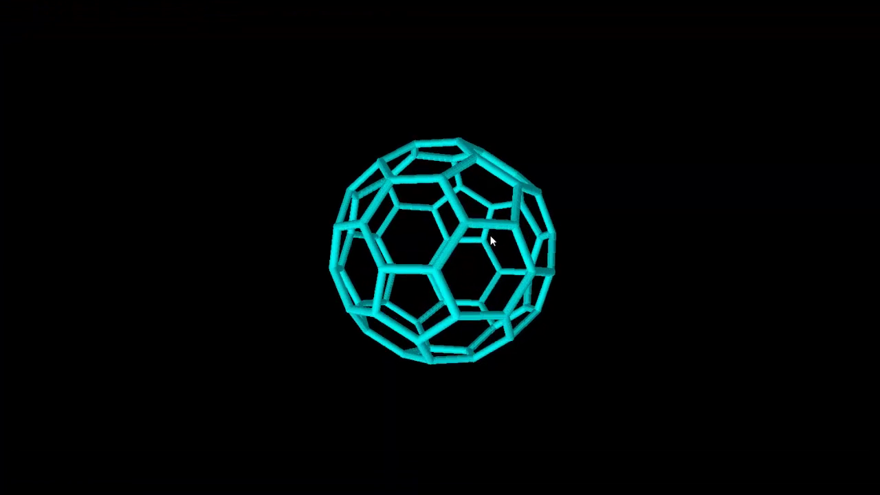
pyautogui.moveTo(583, 178); pyautogui.dragTo(558, 273)
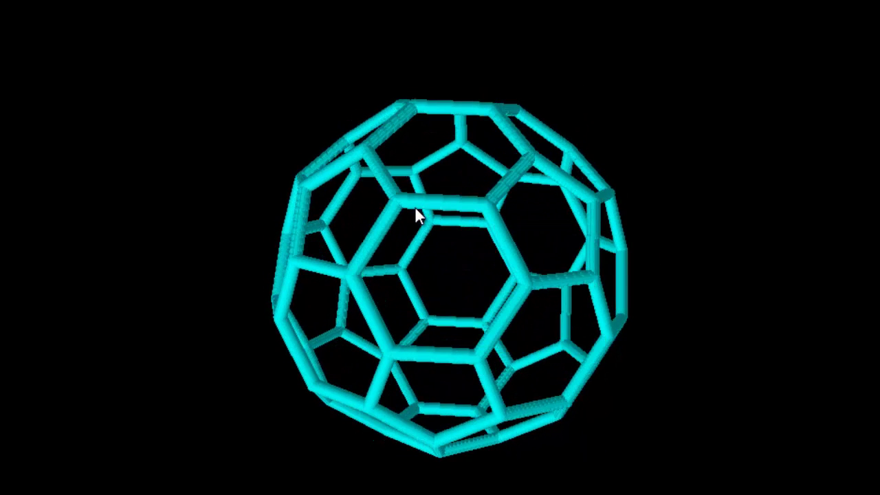
pyautogui.moveTo(395, 202)
pyautogui.moveTo(395, 202); pyautogui.dragTo(485, 266)
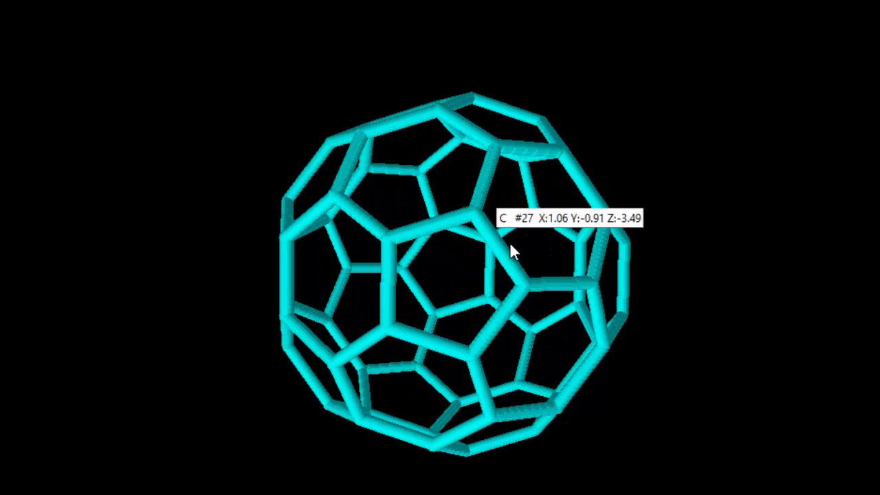
pyautogui.moveTo(556, 357); pyautogui.dragTo(507, 45)
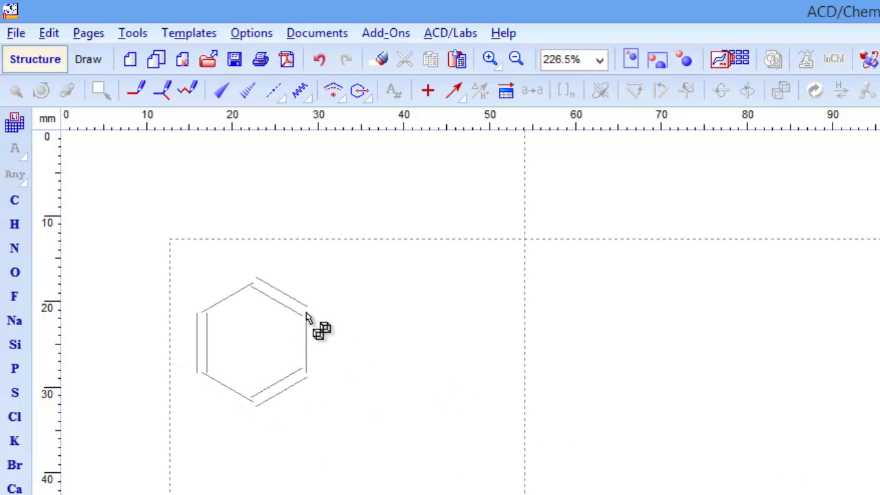
# - Place a benzene ring on the empty ChemSketch page and attach a methyl carbon to its upper-right vertex
pyautogui.click(307, 317)
pyautogui.press('Escape')
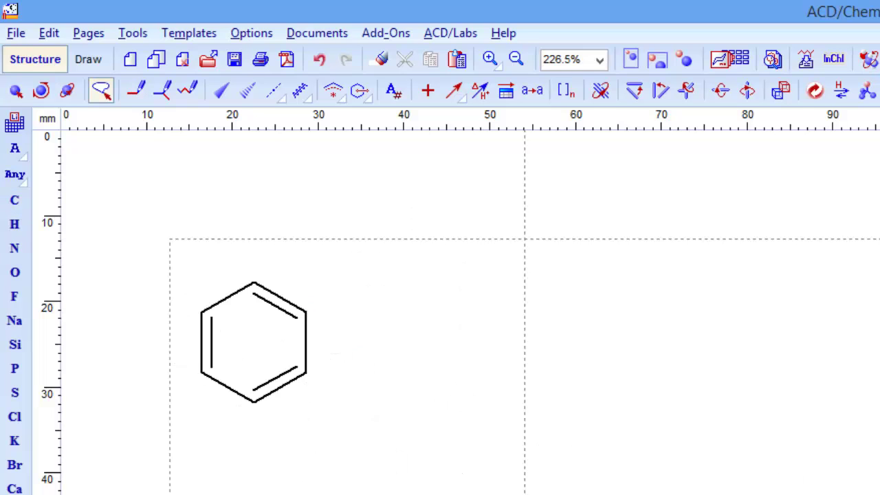
pyautogui.click(22, 205)
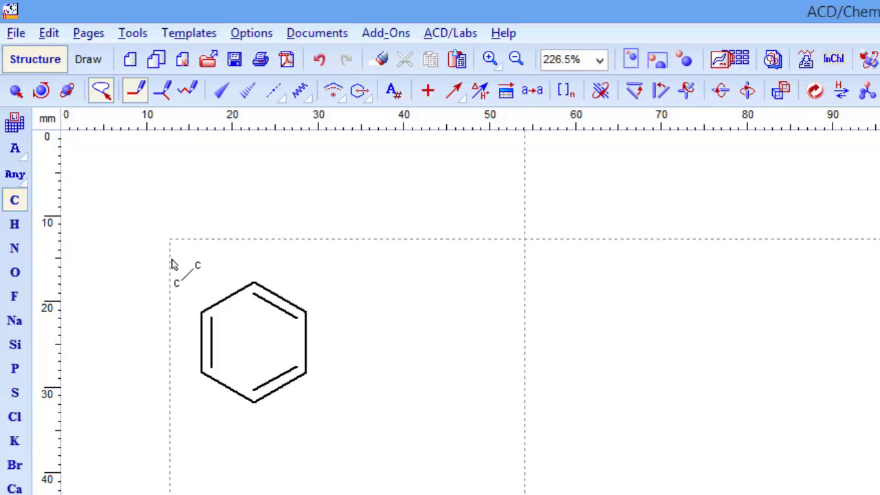
pyautogui.click(363, 280)
pyautogui.moveTo(358, 283); pyautogui.dragTo(308, 311)
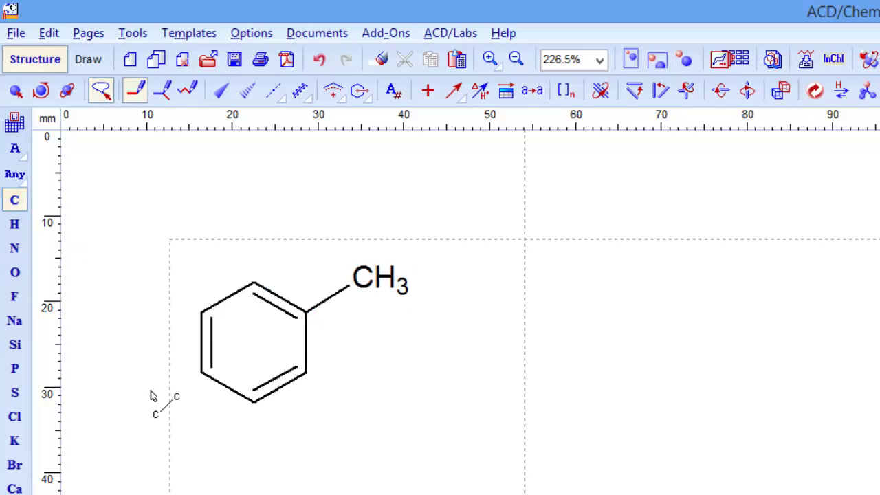
# - Turn the methyl carbon into a carboxylic acid group by adding a double-bonded oxygen above and a hydroxyl oxygen below
pyautogui.click(15, 272)
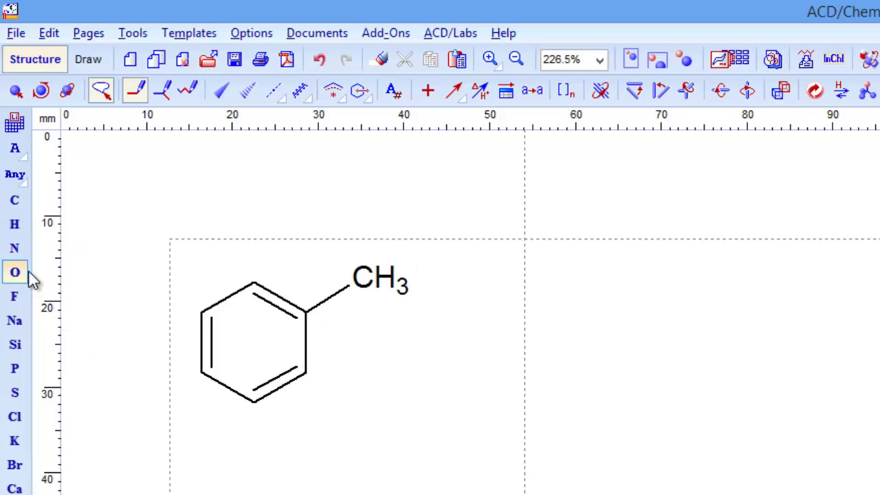
pyautogui.click(380, 218)
pyautogui.moveTo(380, 220); pyautogui.dragTo(363, 283)
pyautogui.click(367, 260)
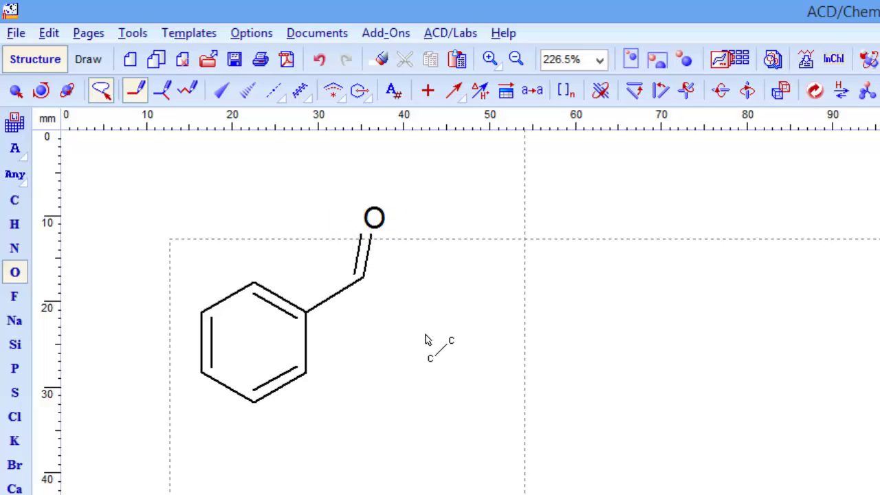
pyautogui.click(418, 334)
pyautogui.moveTo(413, 331); pyautogui.dragTo(364, 284)
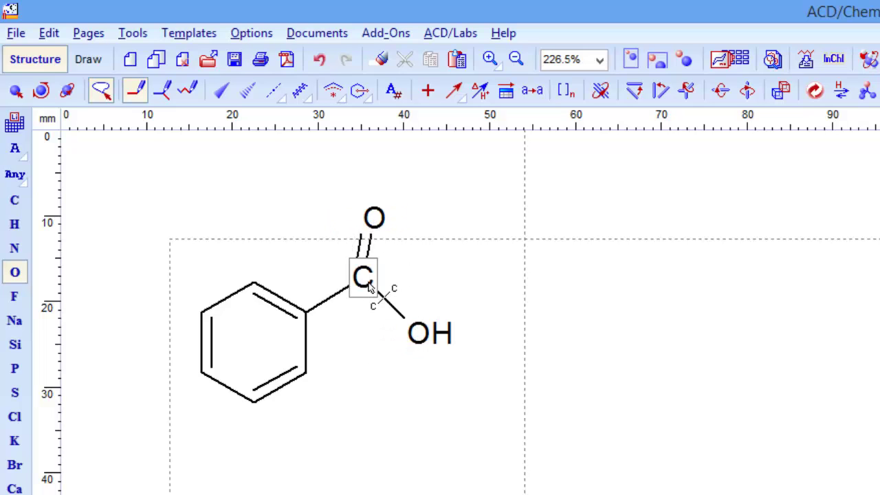
# - Clean up the benzoic acid structure to regularize its bond lengths and angles
pyautogui.click(15, 90)
pyautogui.click(274, 363)
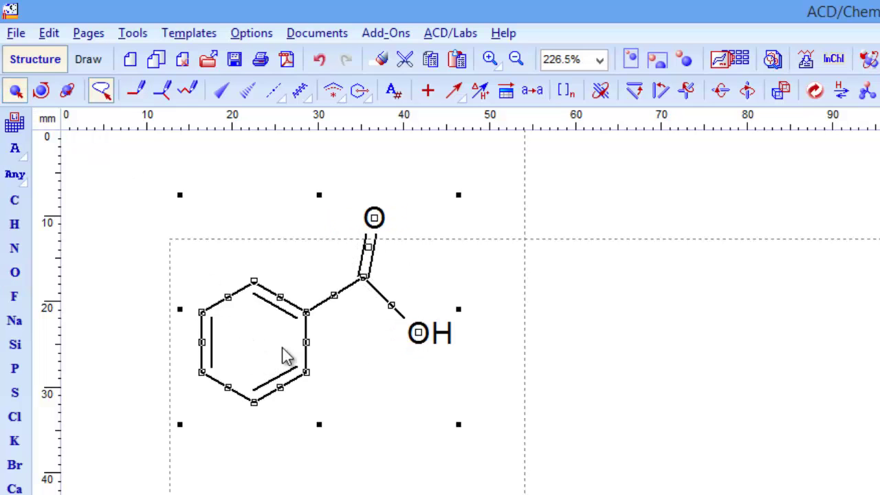
pyautogui.click(816, 91)
pyautogui.click(603, 400)
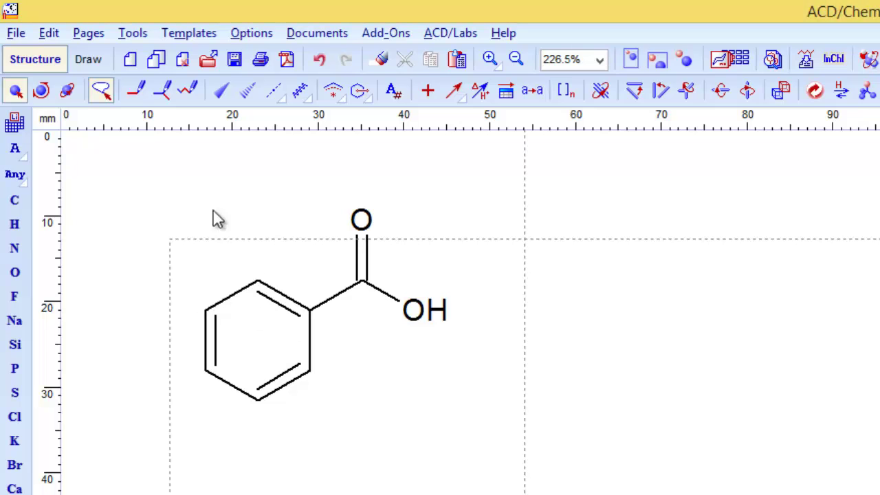
# - Select the whole benzoic acid structure and start a ChemSpider web search for it, keeping the structure uncovered by the options dialog
pyautogui.moveTo(229, 160)
pyautogui.mouseDown()
pyautogui.moveTo(304, 494)
pyautogui.moveTo(522, 193)
pyautogui.moveTo(533, 201)
pyautogui.mouseUp()
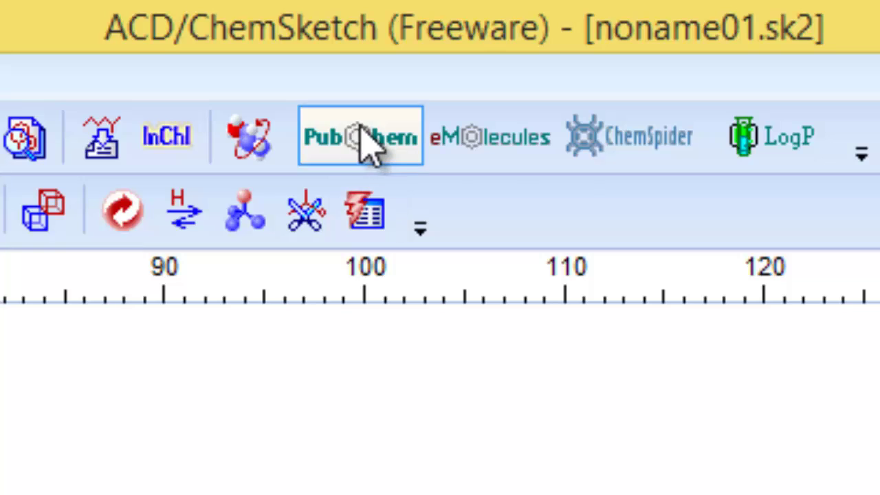
pyautogui.click(627, 163)
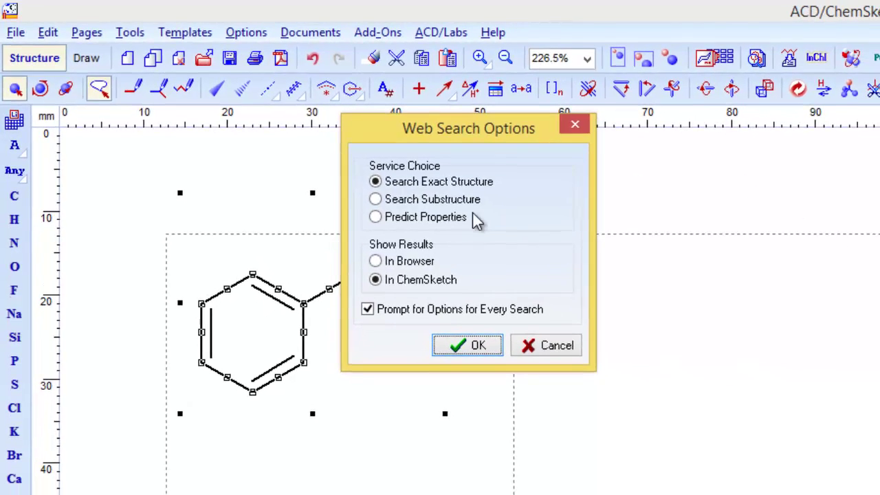
pyautogui.moveTo(442, 127); pyautogui.dragTo(593, 164)
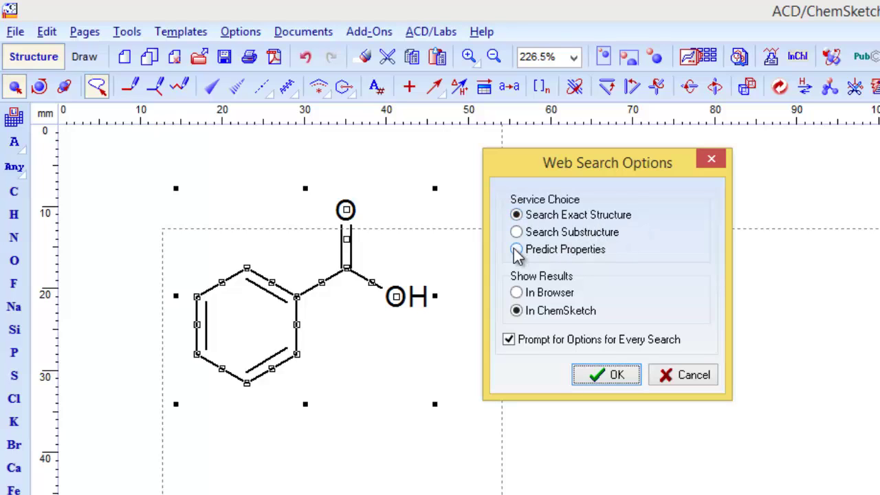
# - Run the web search with Search Exact Structure as the service and the results shown In ChemSketch
pyautogui.click(518, 234)
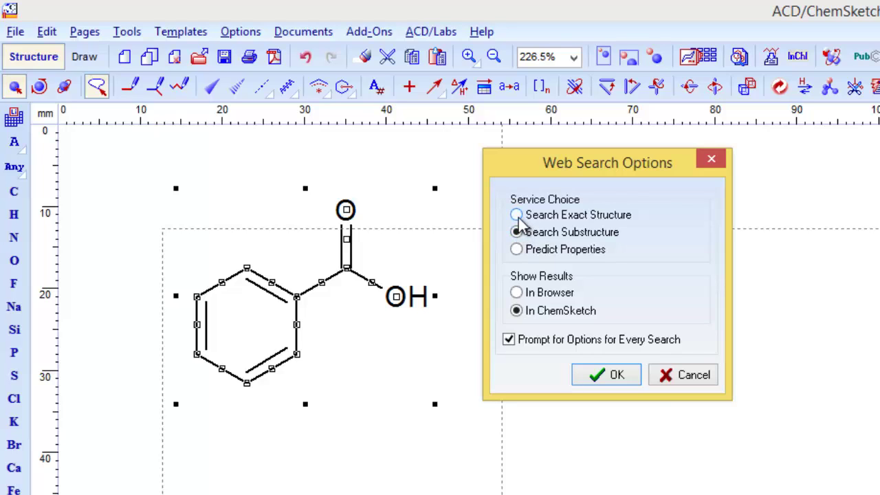
pyautogui.click(522, 216)
pyautogui.click(517, 293)
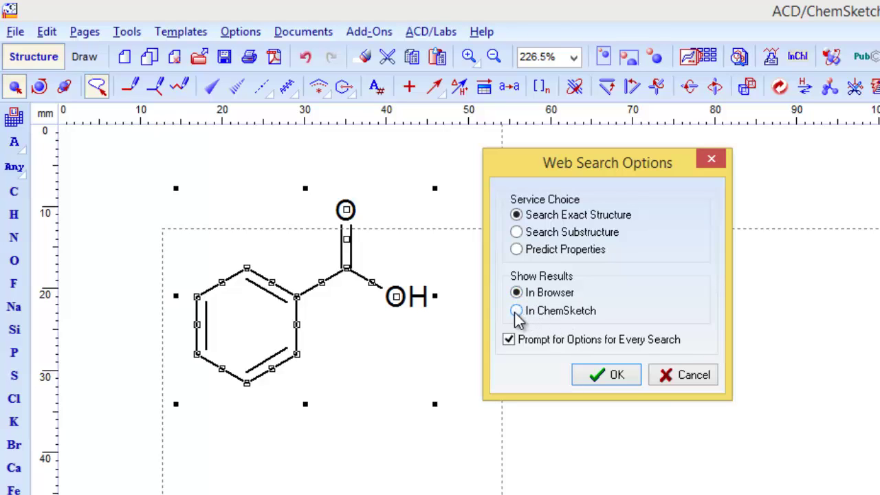
pyautogui.click(517, 311)
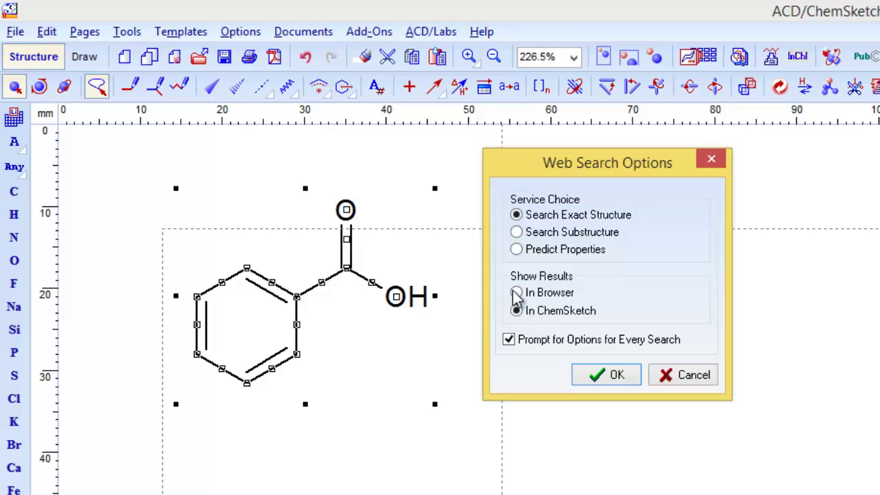
pyautogui.click(517, 293)
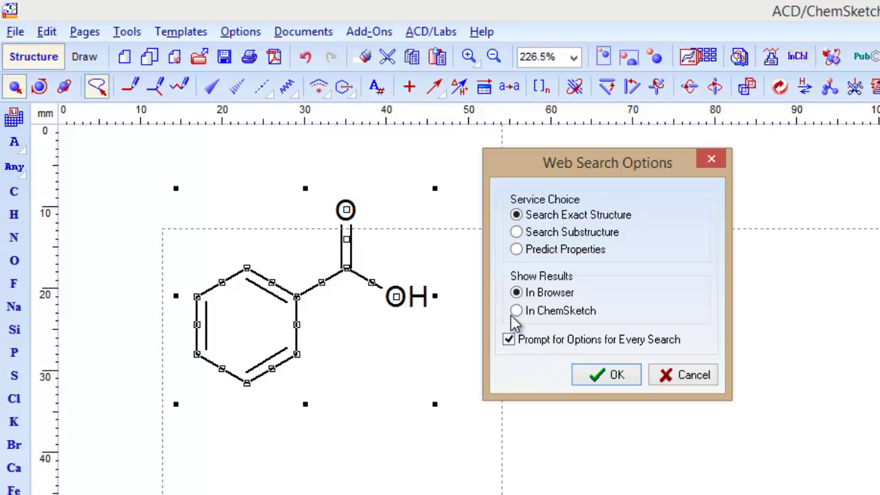
pyautogui.click(514, 312)
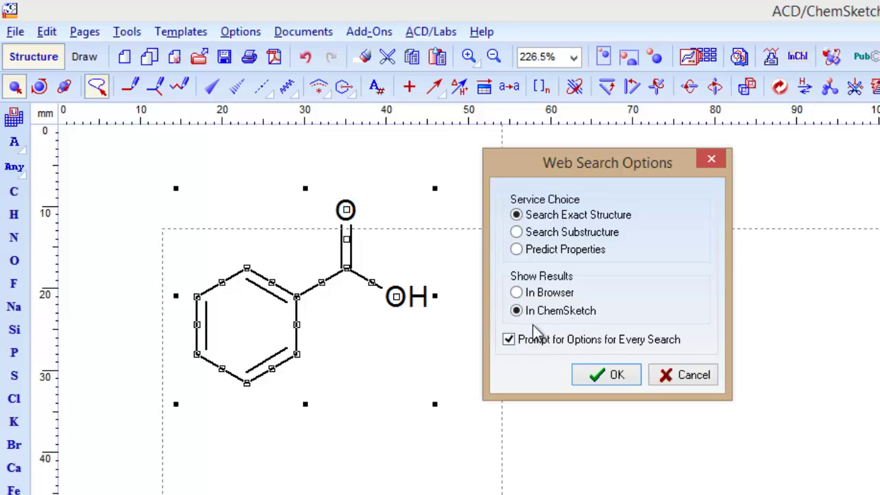
pyautogui.click(612, 376)
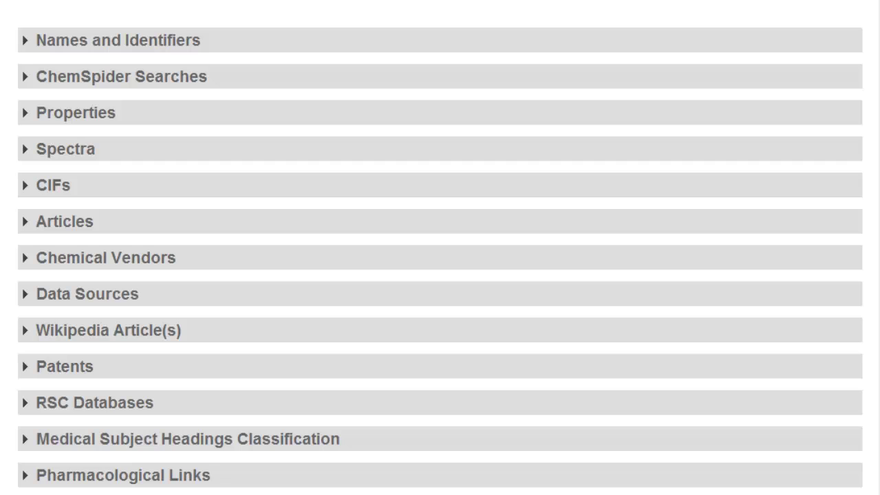
# - Expand the Properties section of the benzoic acid record, read through its experimental data, and collapse the section
pyautogui.click(24, 114)
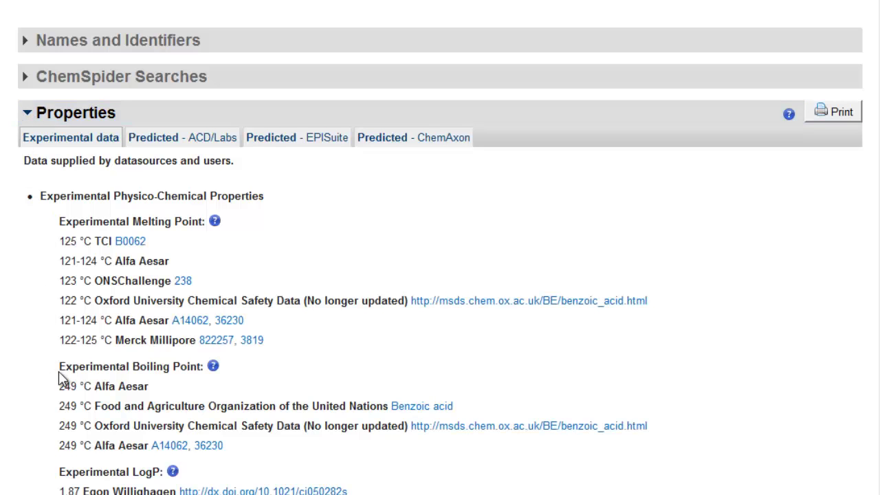
pyautogui.scroll(-3, 60, 379)
pyautogui.scroll(-3, 61, 379)
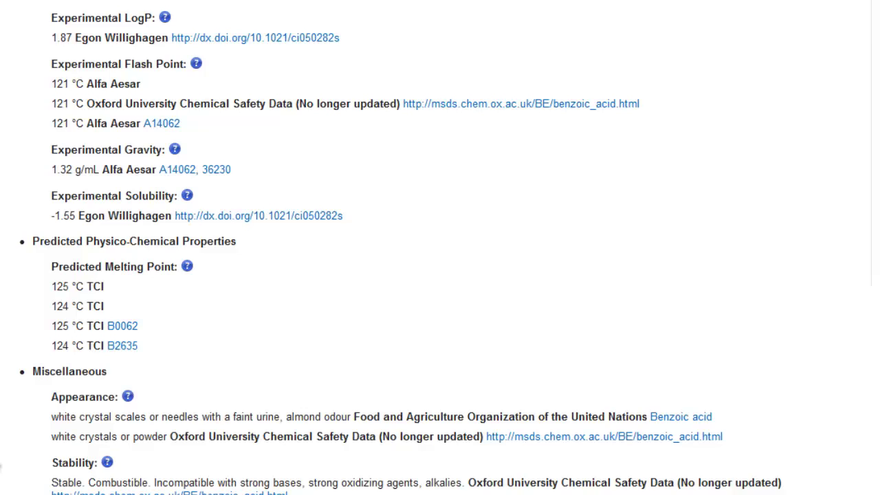
pyautogui.scroll(-3, 440, 248)
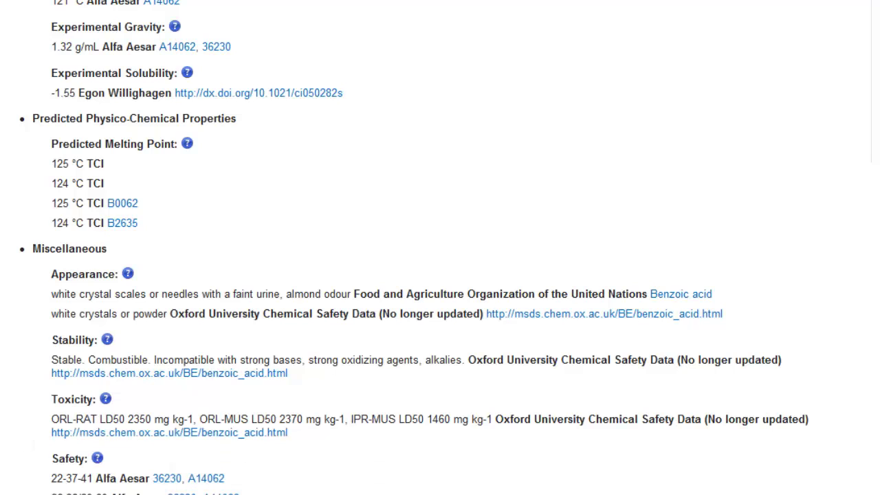
pyautogui.scroll(-9, 440, 247)
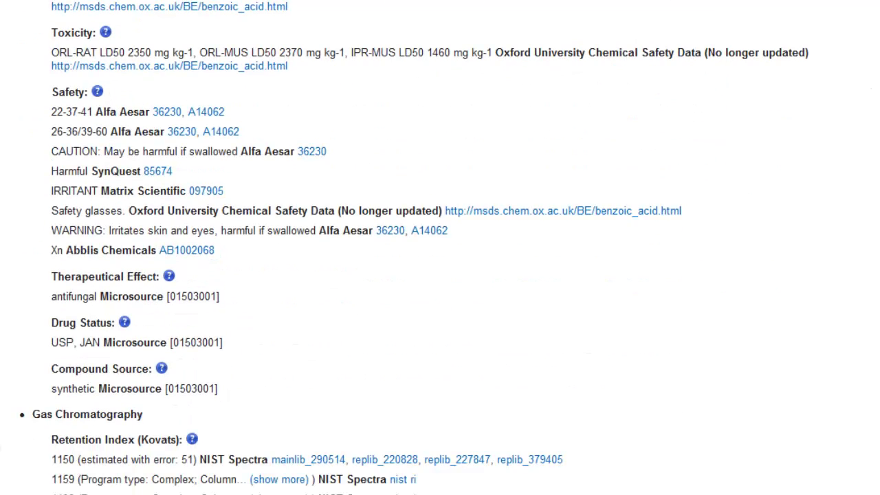
pyautogui.scroll(-10, 440, 247)
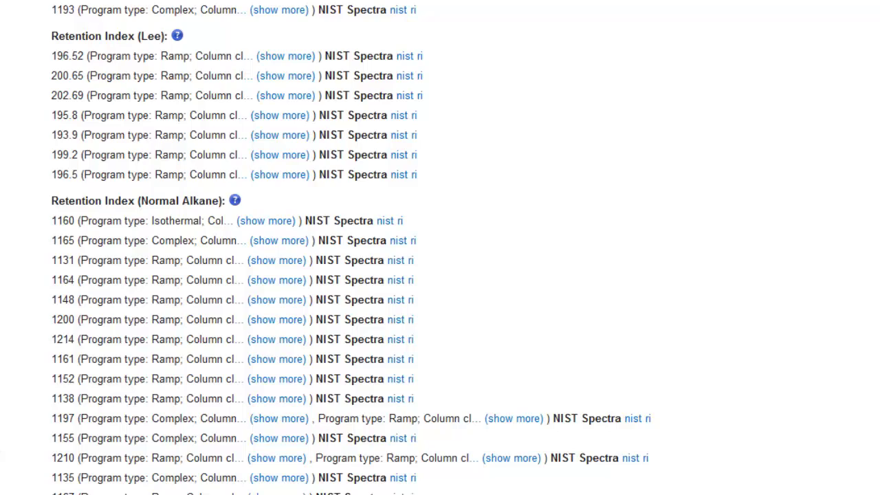
pyautogui.scroll(-20, 440, 247)
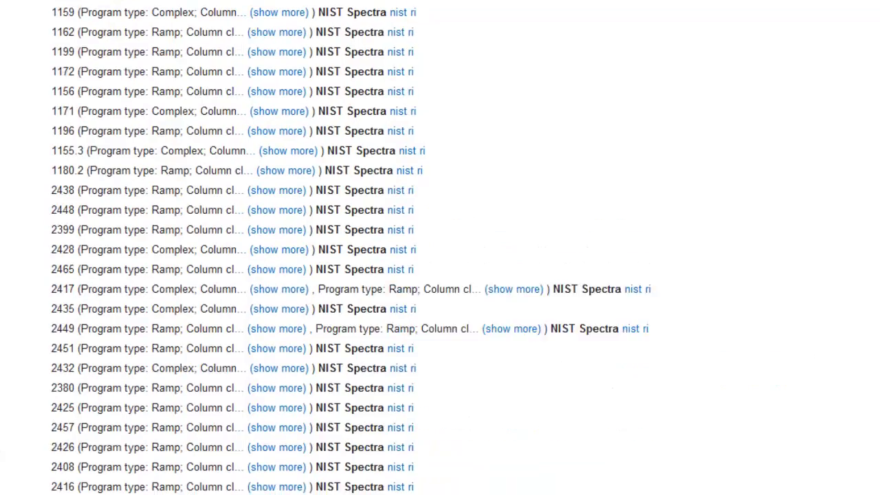
pyautogui.scroll(20, 440, 248)
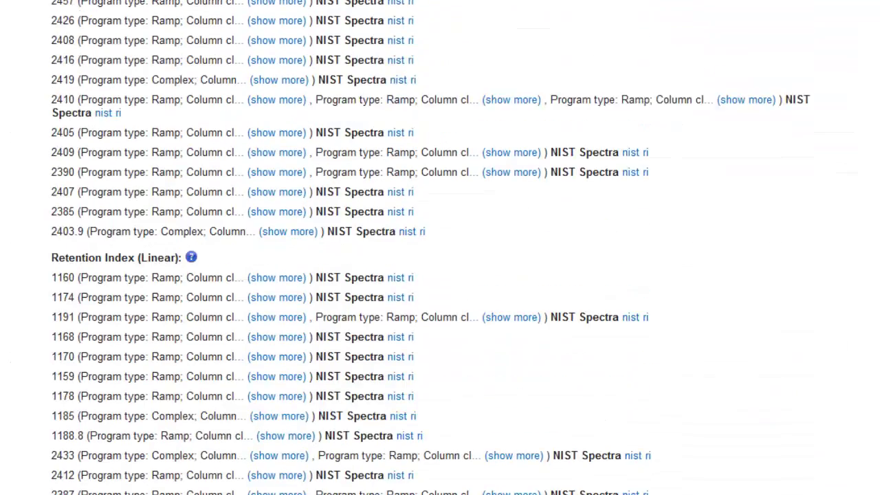
pyautogui.scroll(5, 440, 248)
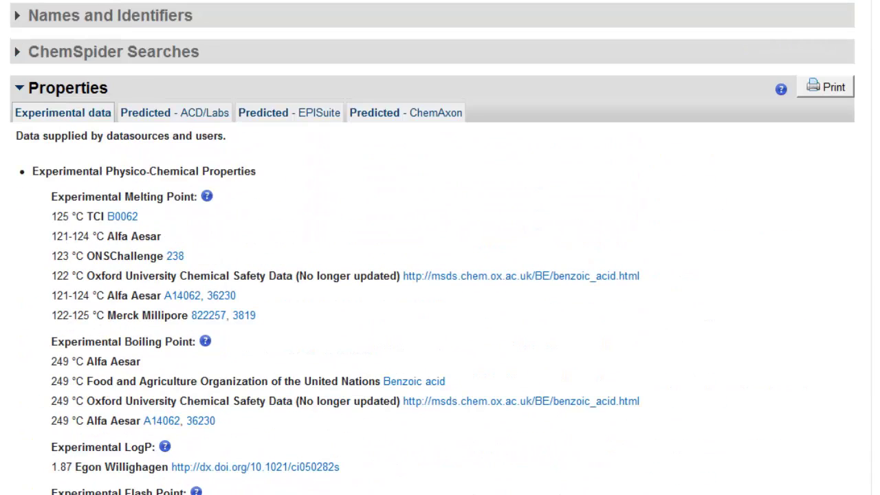
pyautogui.click(15, 87)
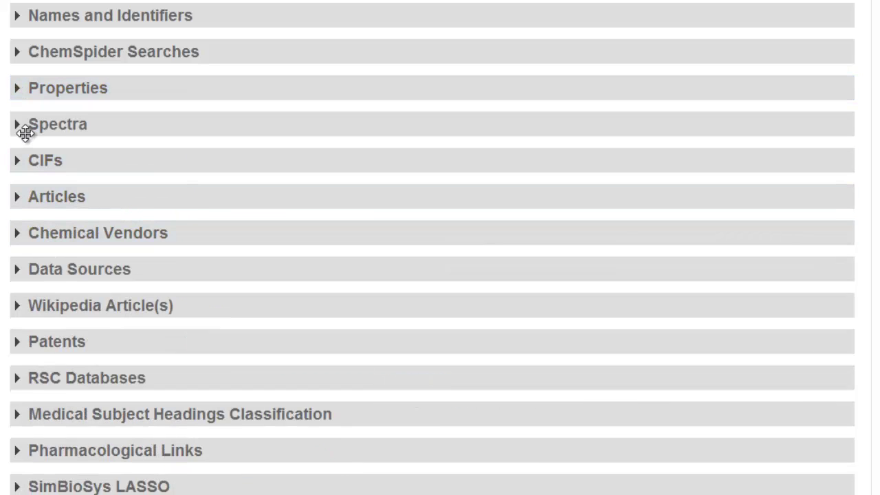
# - Expand the Spectra section and examine the UV-Vis spectrum and the HNMR entry below it
pyautogui.click(19, 127)
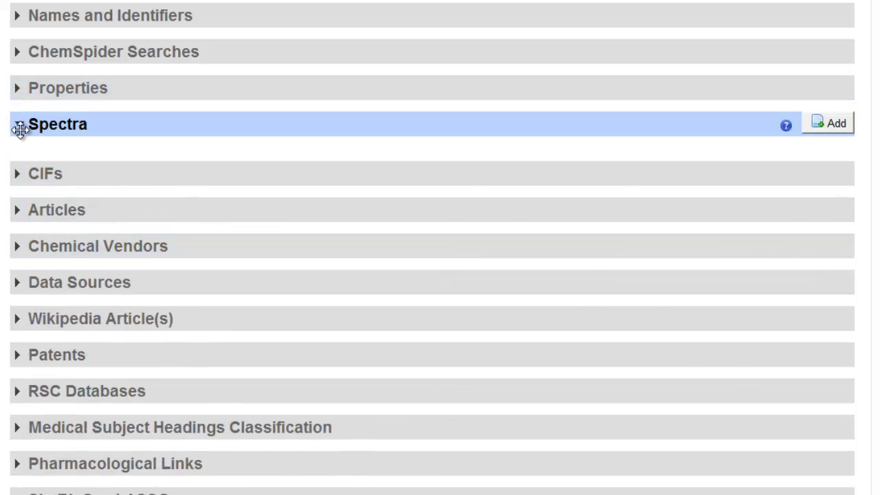
pyautogui.scroll(-6, 30, 338)
pyautogui.scroll(5, 34, 340)
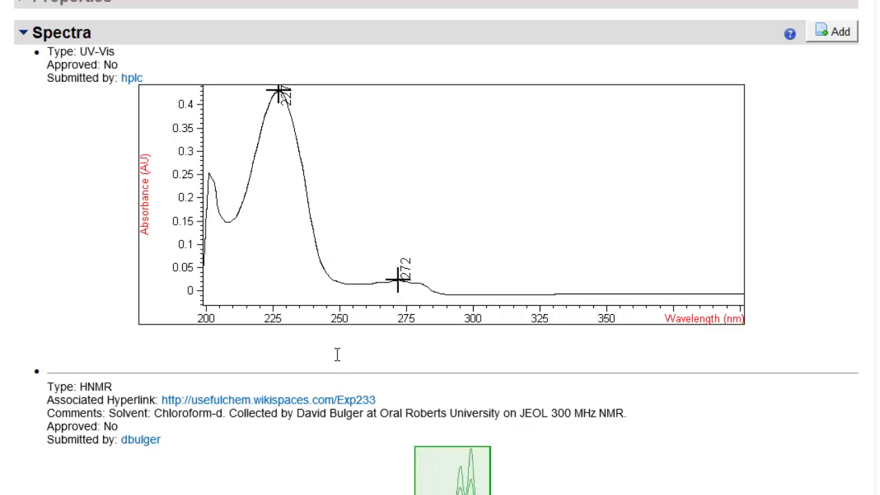
pyautogui.scroll(3, 334, 364)
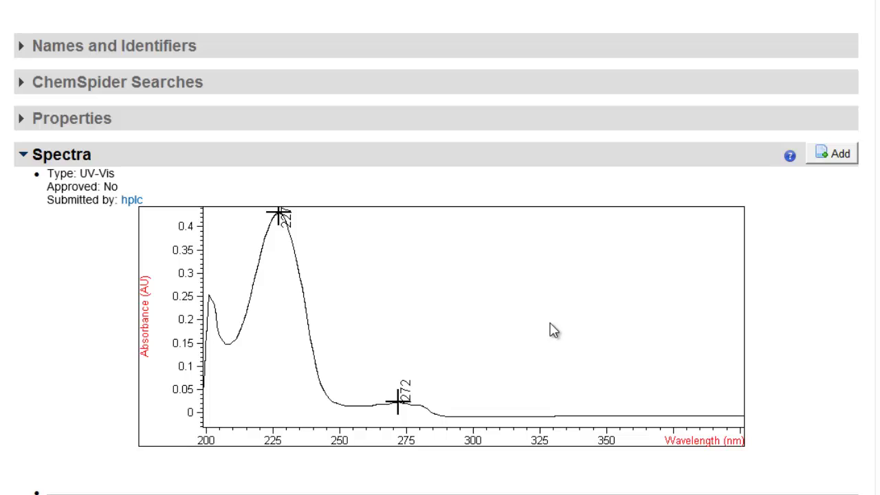
pyautogui.scroll(-6, 507, 436)
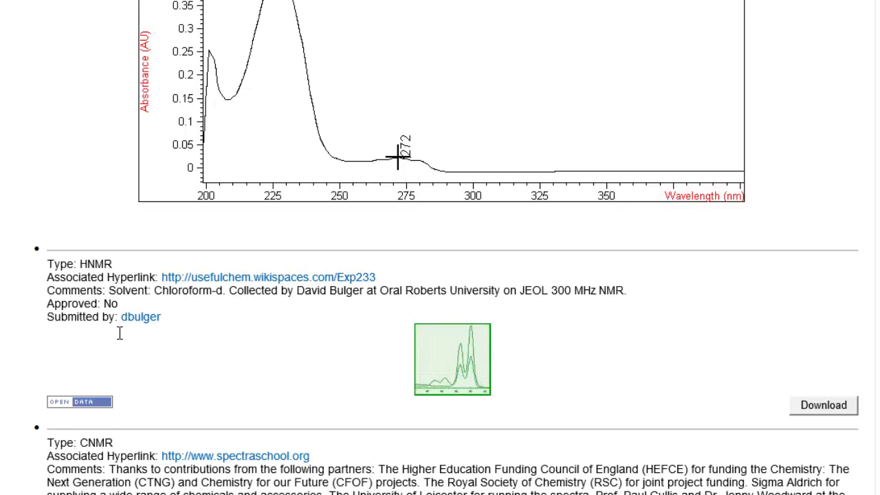
pyautogui.scroll(-3, 137, 450)
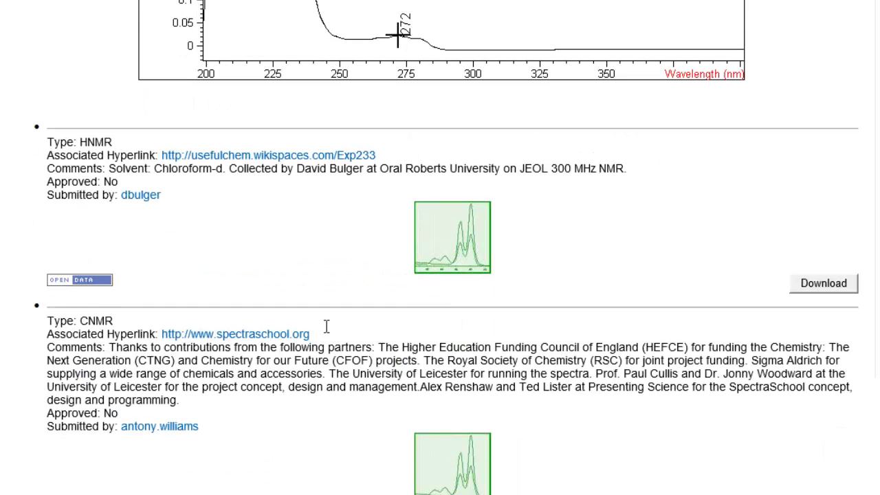
# - Load the HNMR spectrum recorded in chloroform-d and zoom in on its peaks between about 9.4 and 6.3 ppm
pyautogui.click(472, 249)
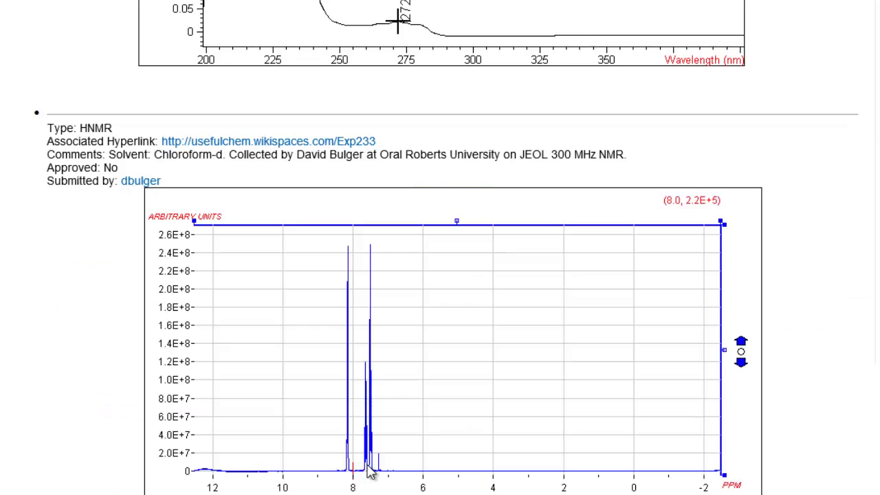
pyautogui.click(487, 474)
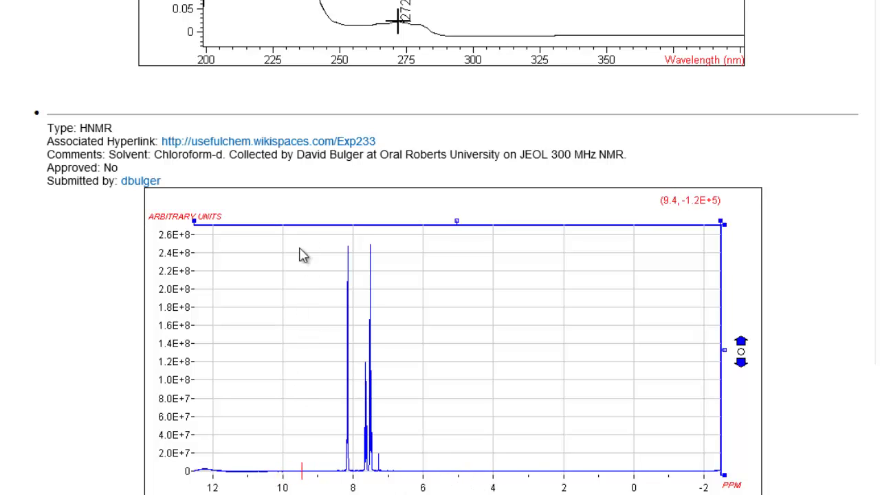
pyautogui.moveTo(301, 251); pyautogui.dragTo(413, 476)
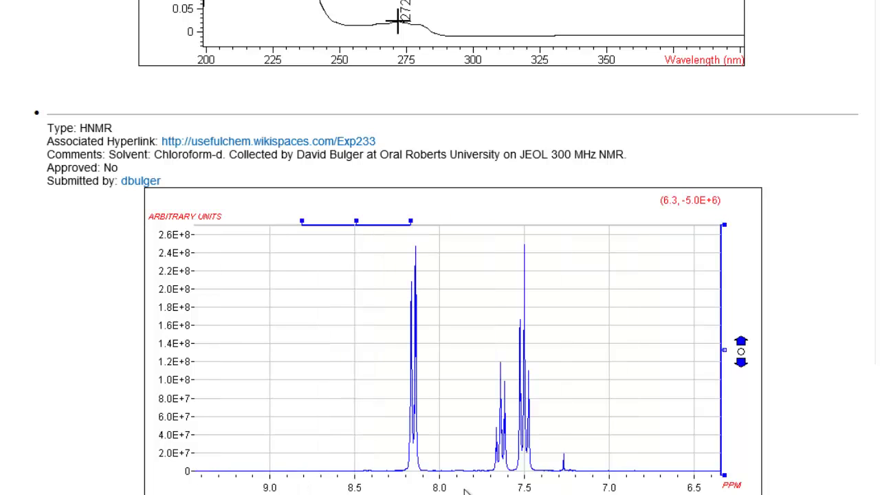
pyautogui.moveTo(467, 326); pyautogui.dragTo(476, 326)
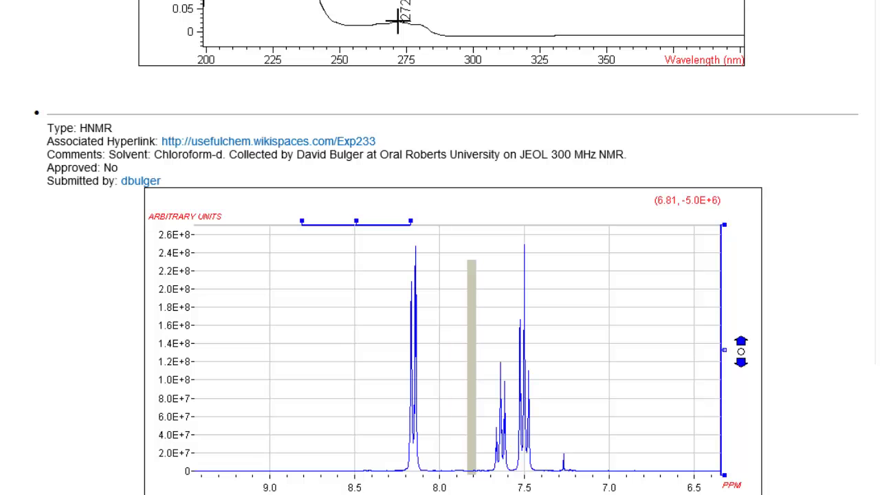
# - Load the infrared spectrum linked to spectraschool.org and view its transmittance curve
pyautogui.scroll(-4, 440, 275)
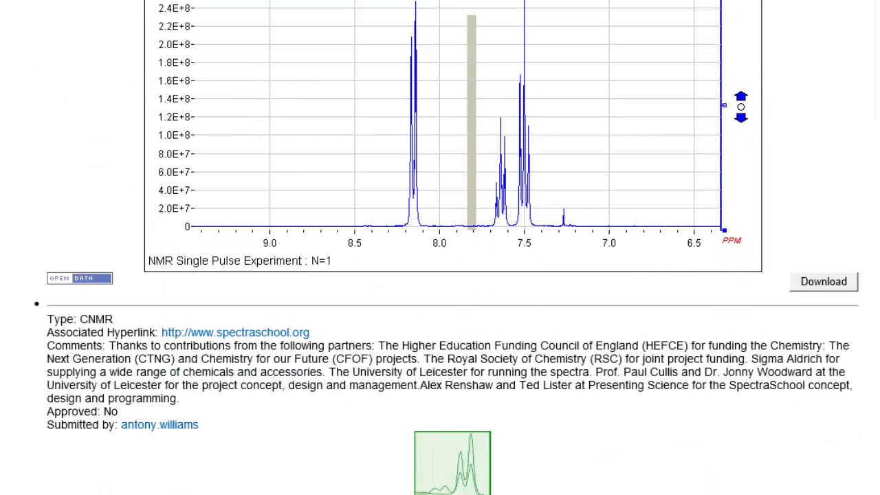
pyautogui.scroll(-6, 440, 275)
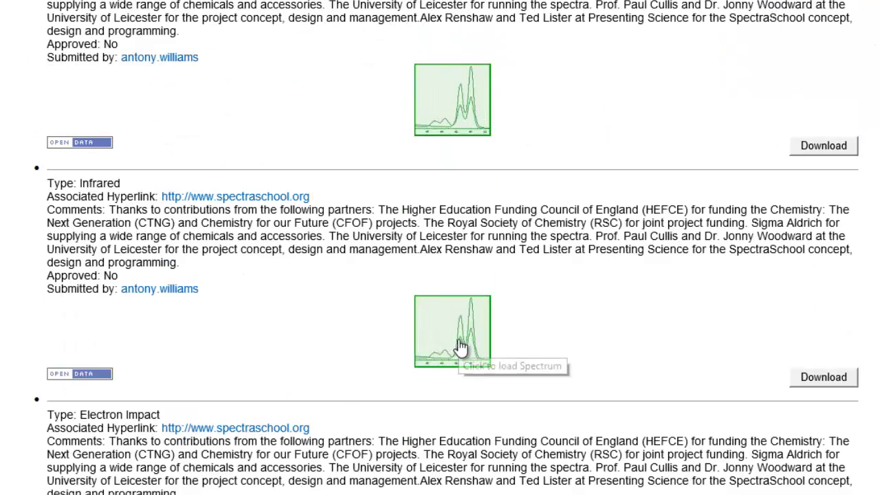
pyautogui.scroll(-1, 462, 348)
pyautogui.click(461, 299)
pyautogui.scroll(-1, 564, 377)
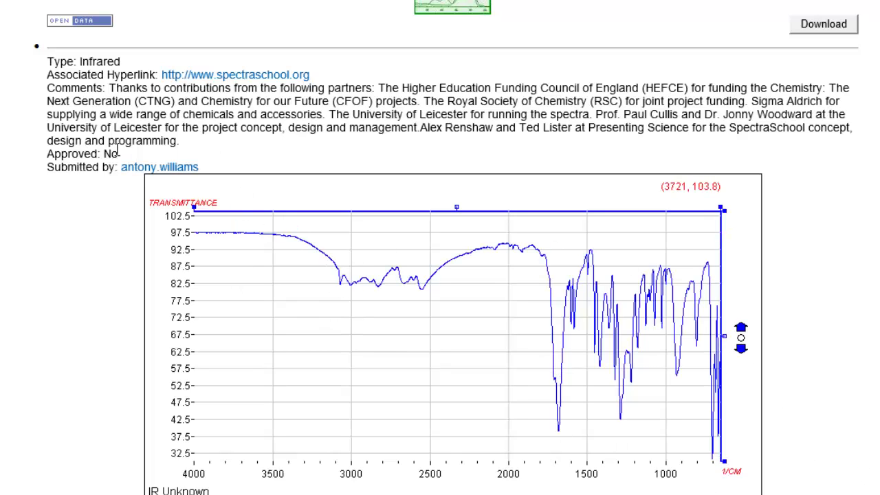
# - Look through the remaining spectra and load the infrared spectrum from the NIST/EPA Gas Phase Infrared Library
pyautogui.scroll(-12, 440, 275)
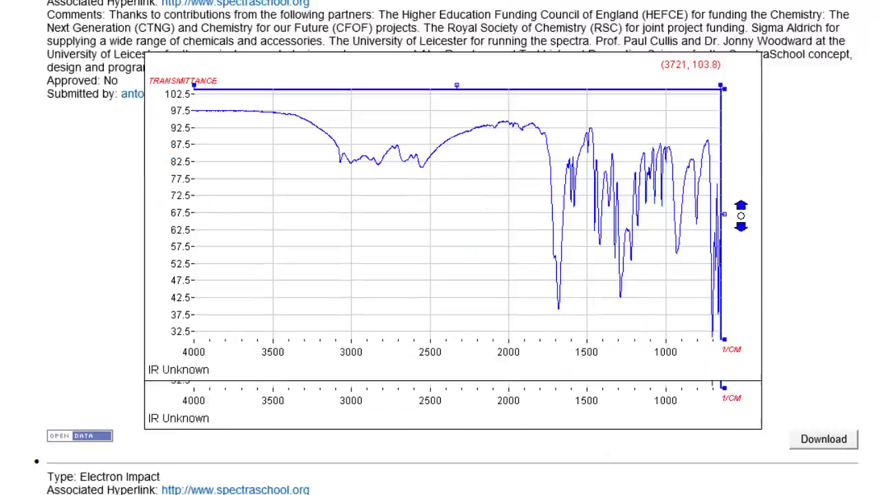
pyautogui.scroll(-10, 440, 247)
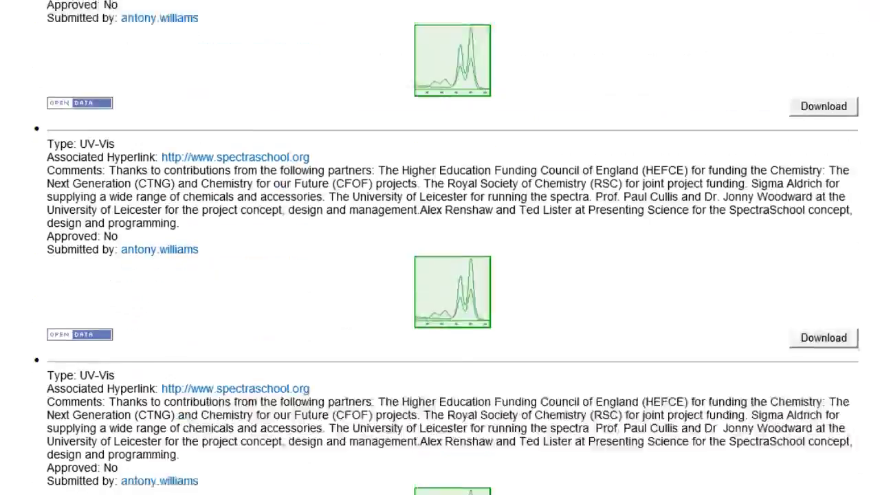
pyautogui.scroll(-5, 440, 247)
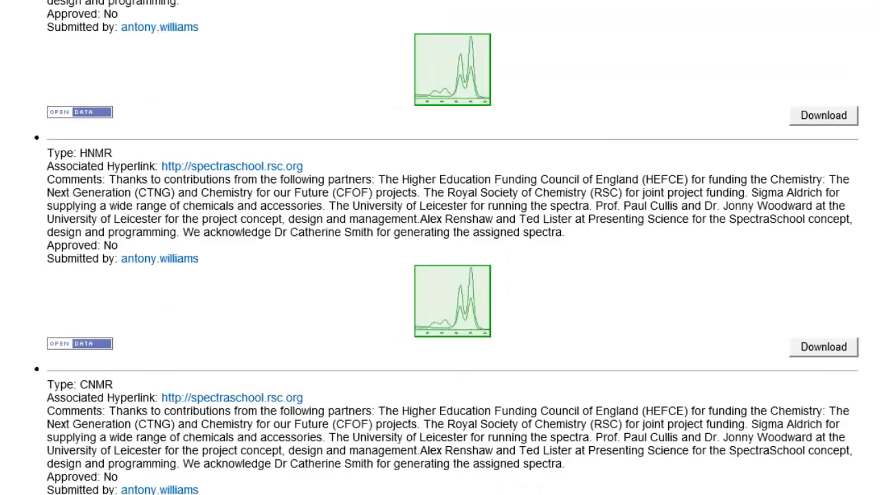
pyautogui.scroll(-3, 440, 248)
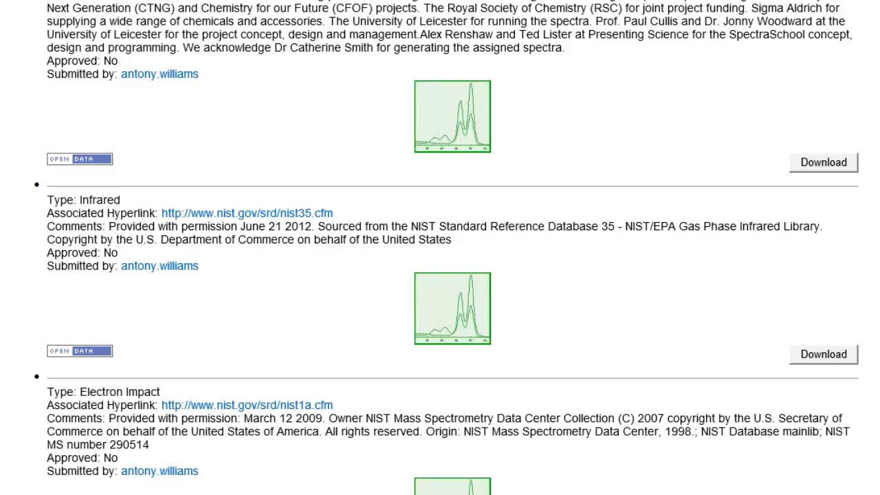
pyautogui.click(453, 309)
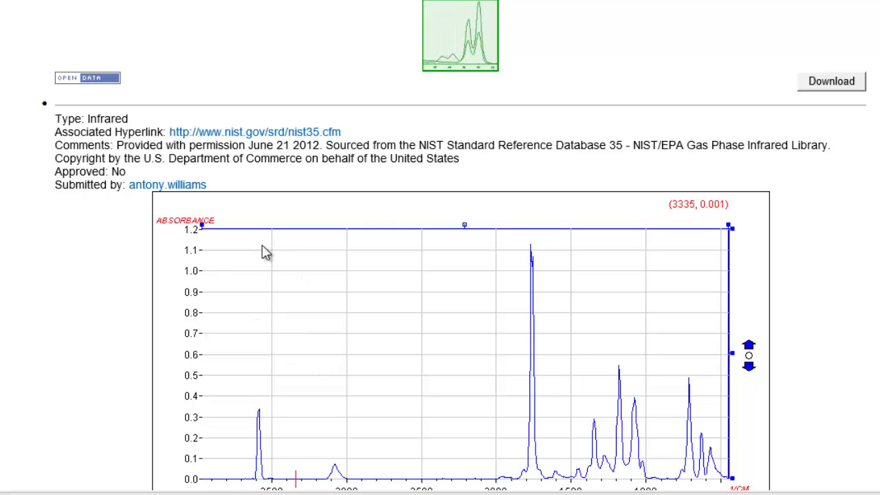
# - Compare the NIST gas-phase infrared spectrum with the spectraschool.org transmittance curve and look through the remaining NMR and mass spectrum entries
pyautogui.scroll(1, 266, 252)
pyautogui.scroll(-3, 226, 103)
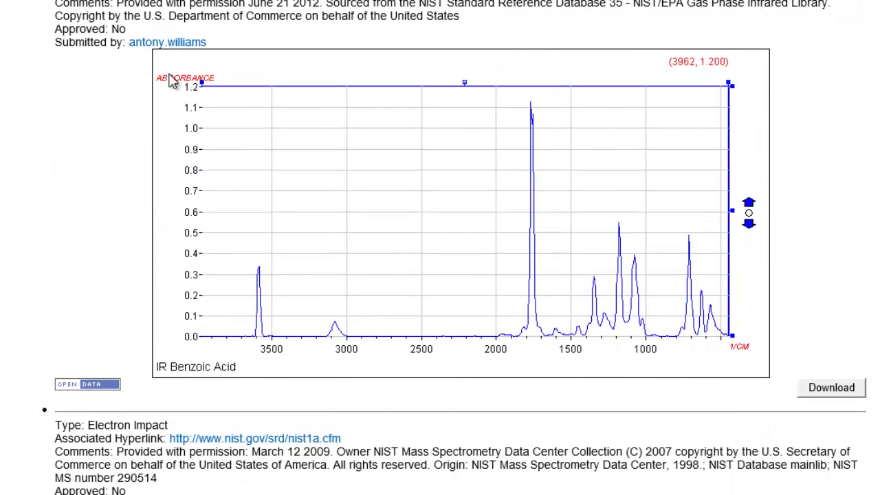
pyautogui.scroll(-5, 294, 289)
pyautogui.scroll(5, 294, 289)
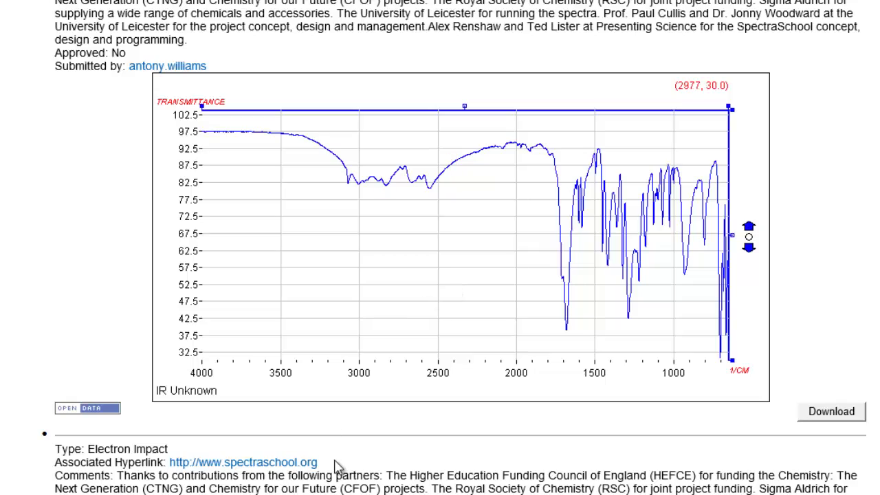
pyautogui.scroll(-10, 338, 466)
pyautogui.scroll(-15, 337, 466)
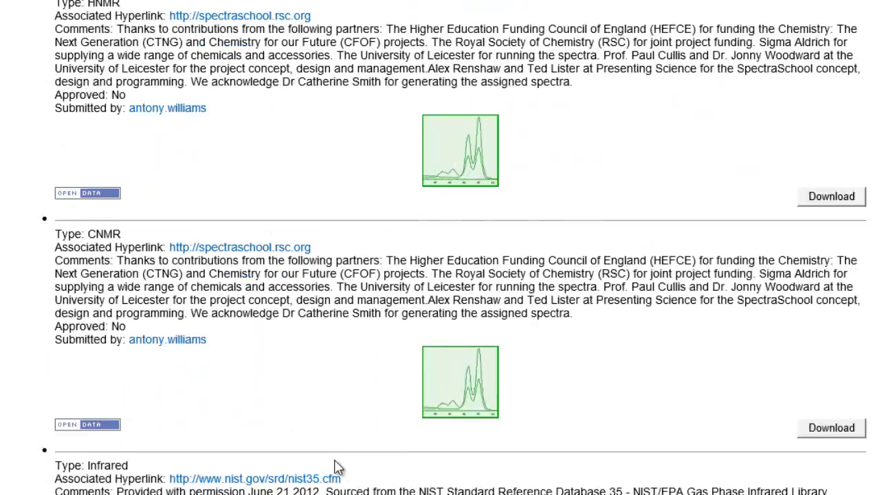
pyautogui.scroll(-10, 336, 461)
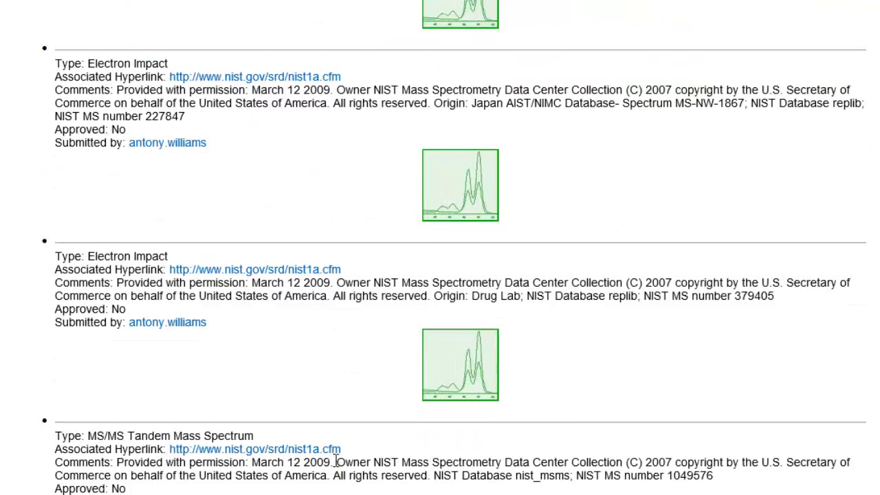
pyautogui.scroll(15, 337, 465)
pyautogui.scroll(15, 337, 468)
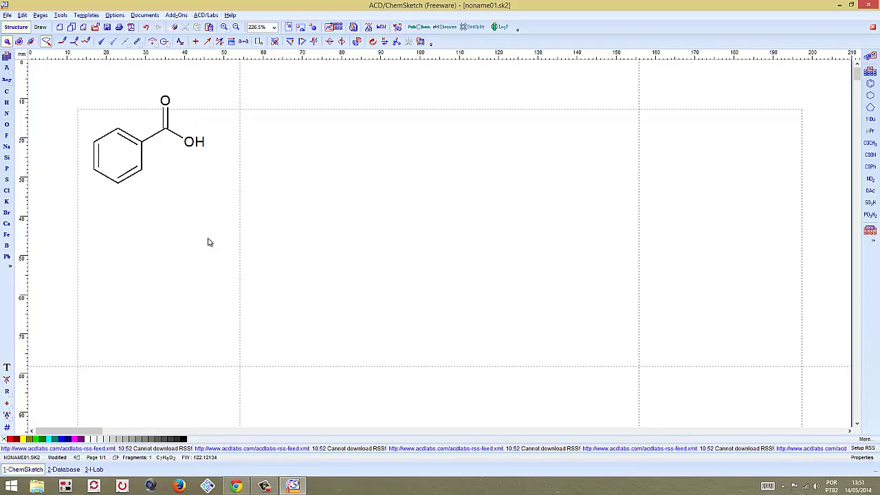
# - Switch to ChemSketch, open the Periodic Table of Elements and examine oxygen's general and NMR data
pyautogui.click(7, 56)
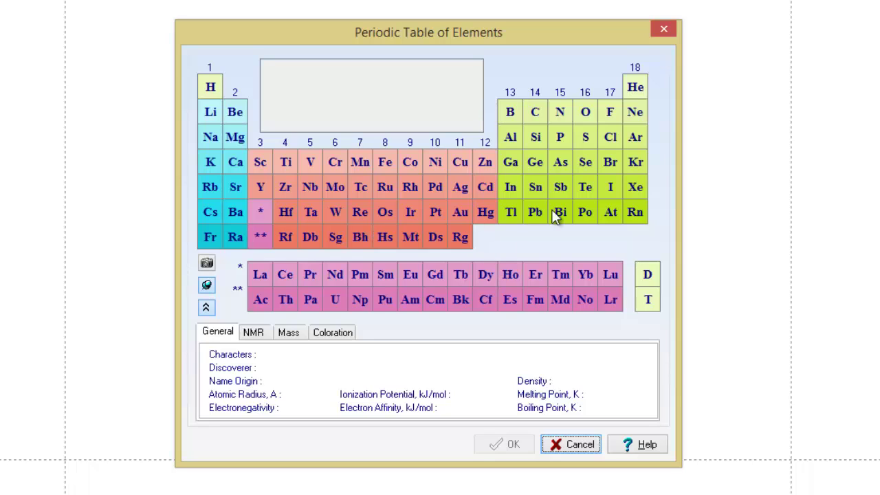
pyautogui.click(589, 117)
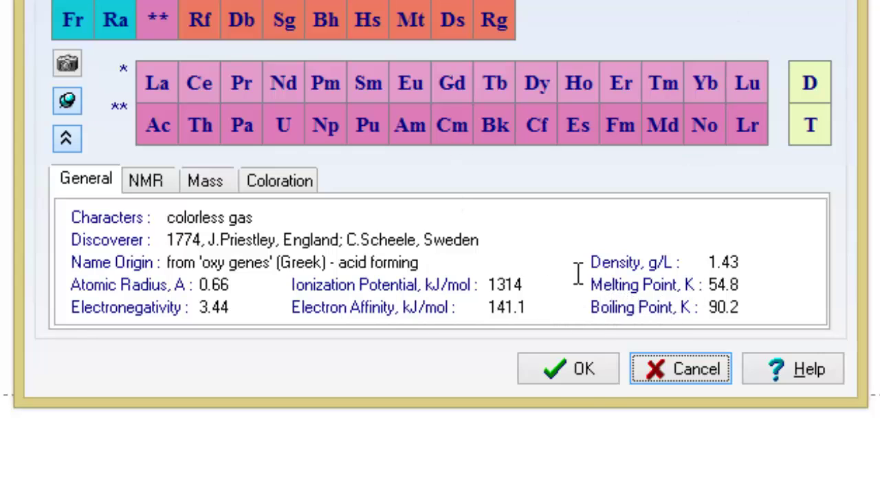
pyautogui.click(146, 179)
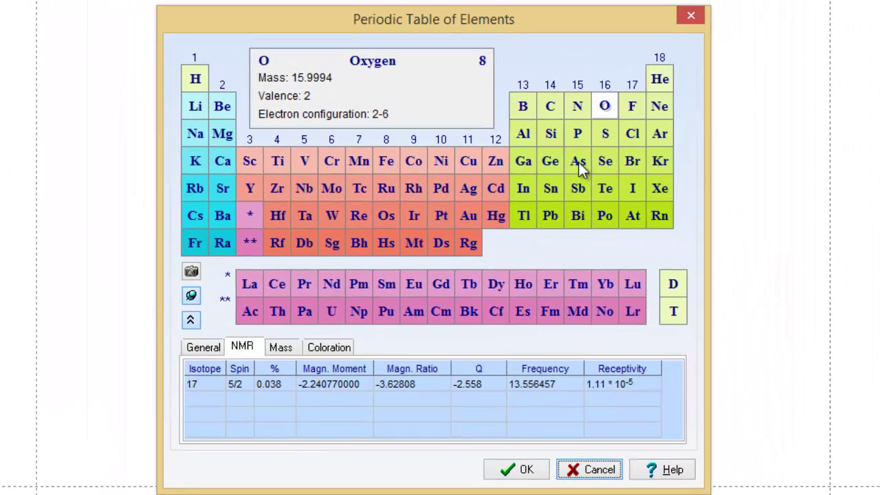
# - View sulfur's NMR and general data and tungsten's general data, and close the periodic table
pyautogui.click(605, 137)
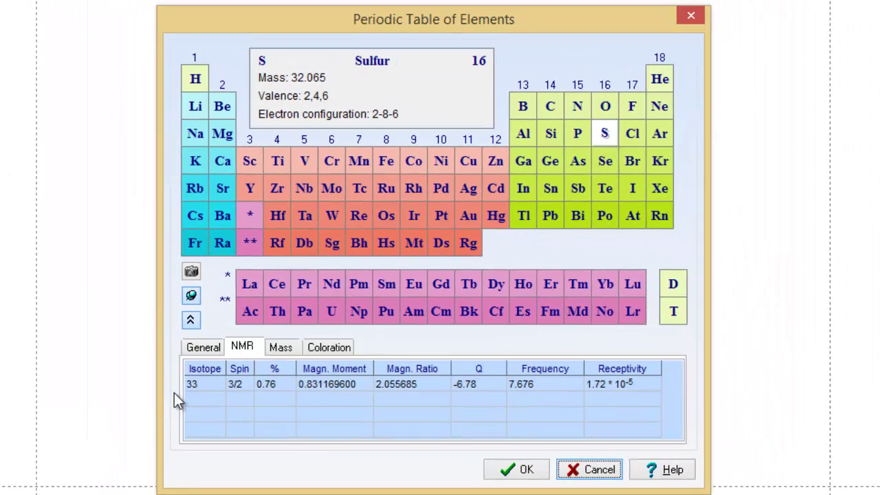
pyautogui.click(208, 349)
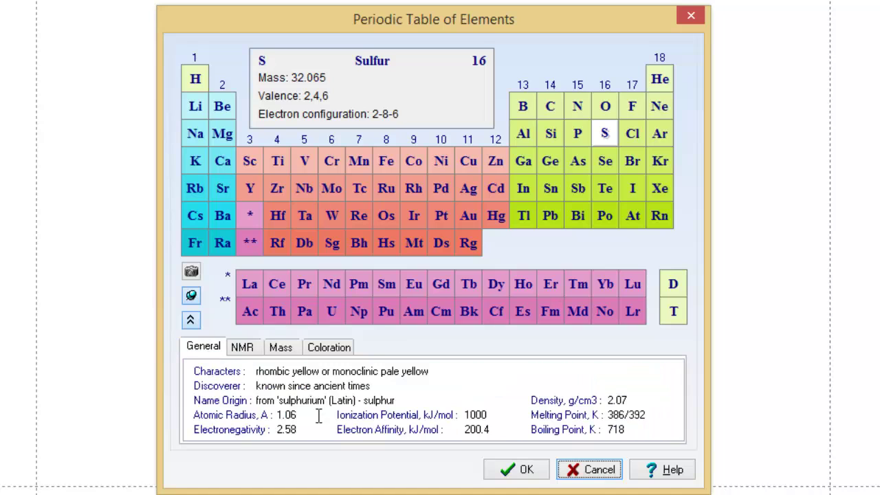
pyautogui.click(335, 215)
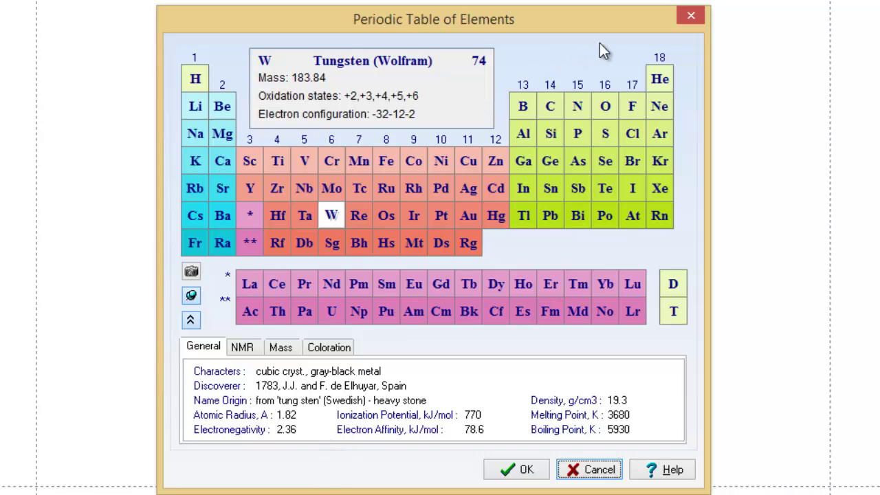
pyautogui.click(693, 16)
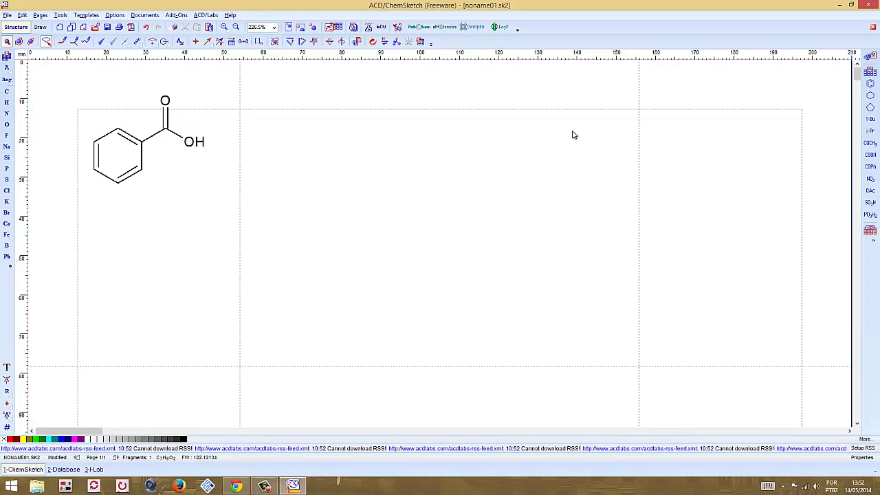
# - Switch to Chrome and look through the Ensinando & Aprendendo blog's home page, including the Química do dia-a-dia and Filosofando a química sections
pyautogui.click(236, 487)
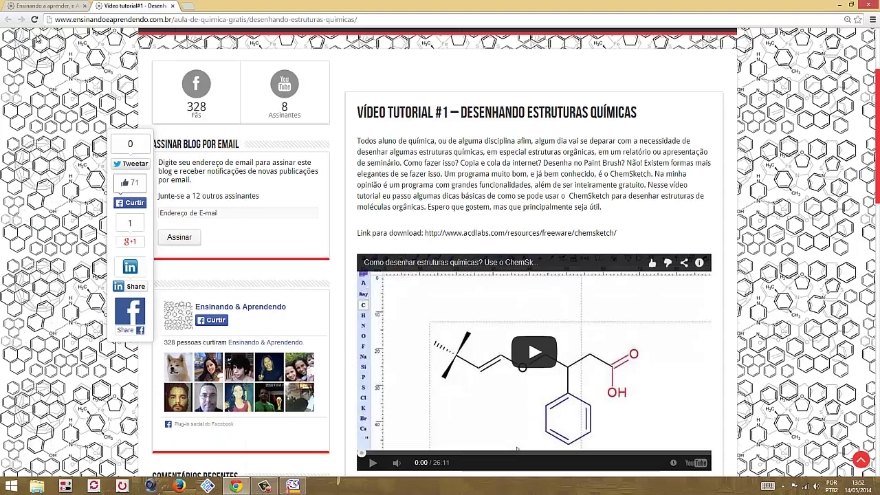
pyautogui.click(39, 8)
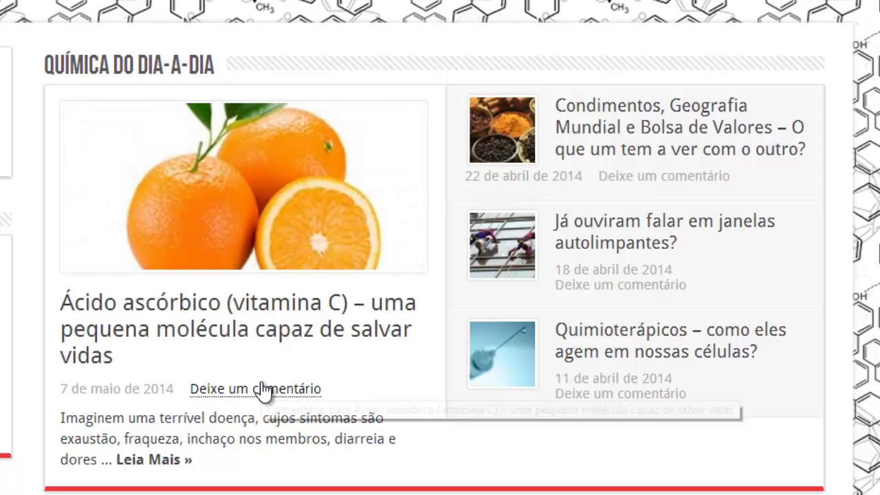
pyautogui.scroll(-6, 264, 389)
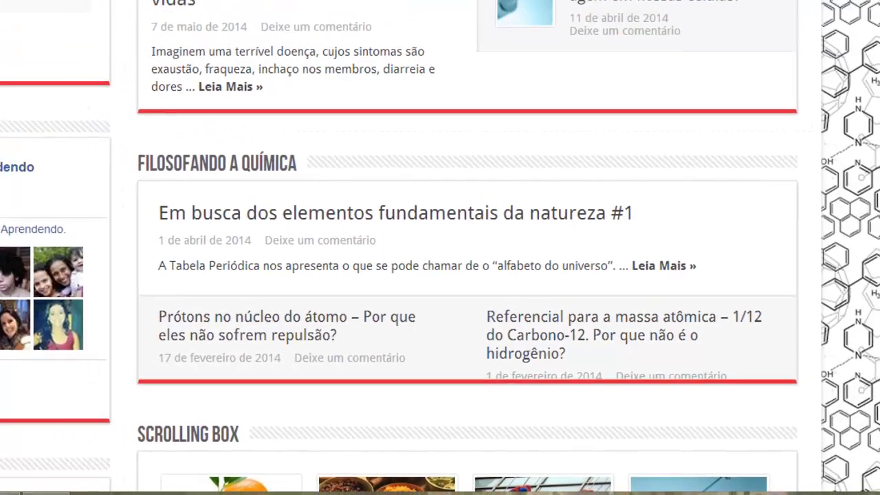
pyautogui.scroll(5, 440, 275)
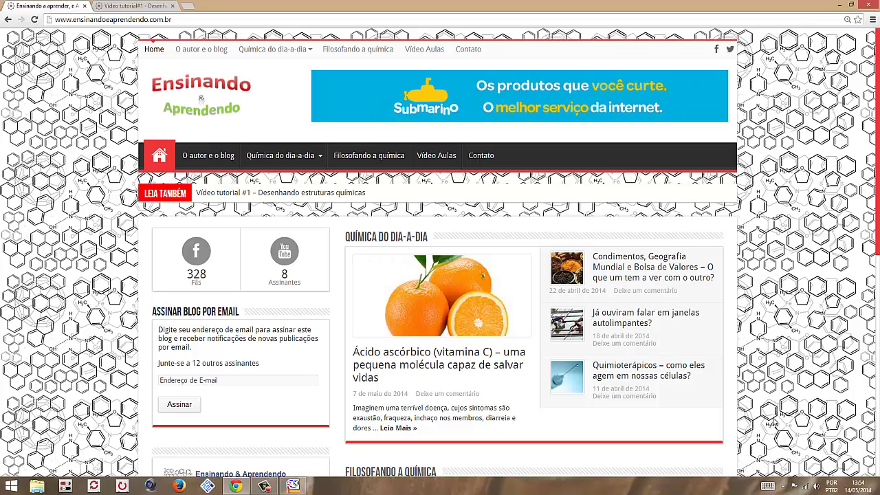
pyautogui.click(265, 486)
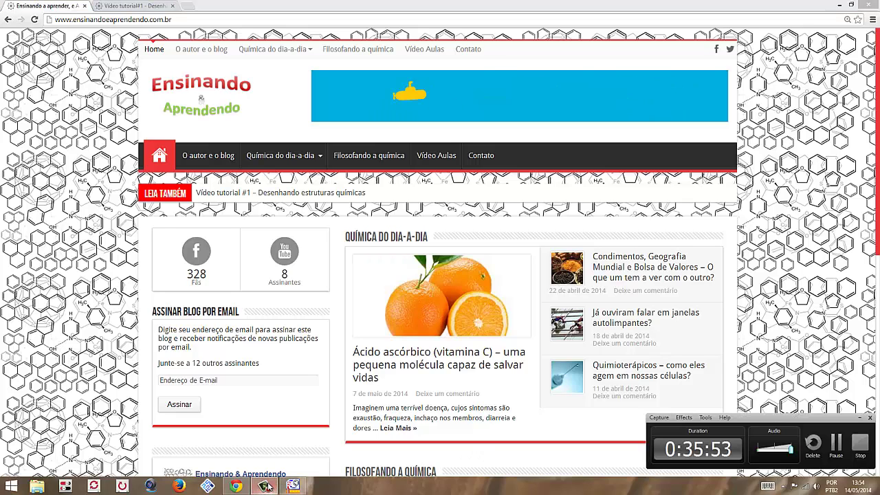